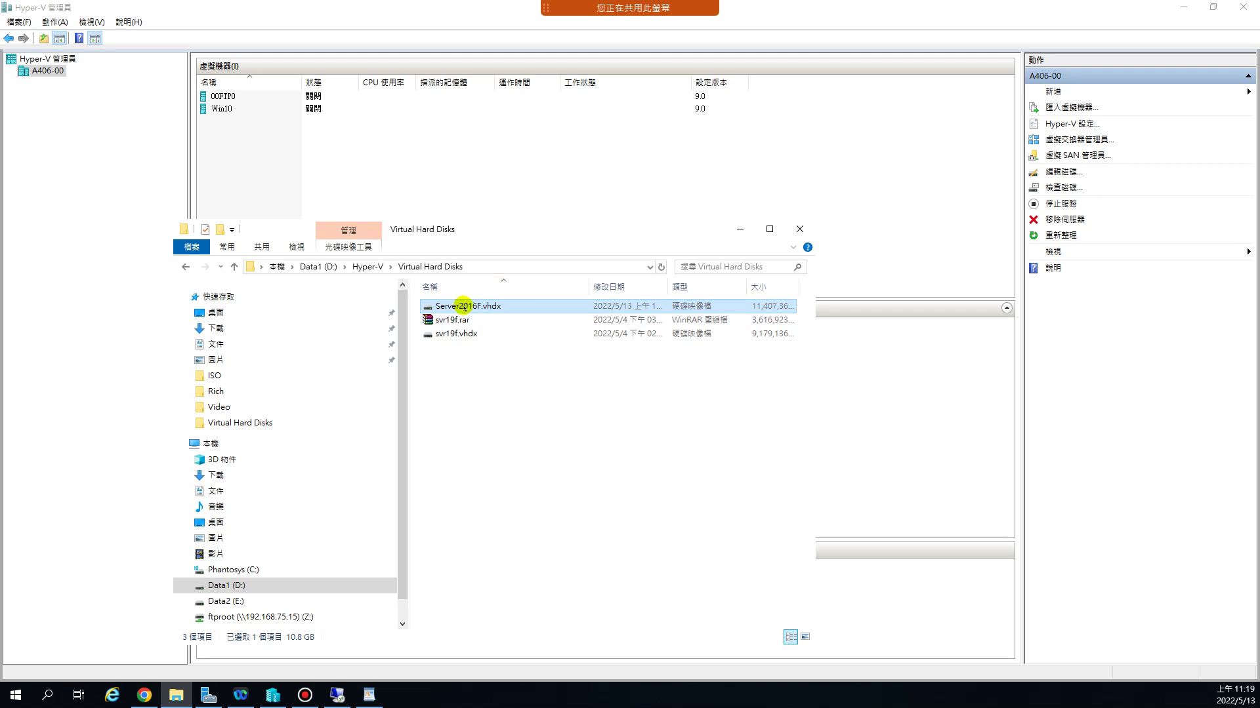
- Start a new virtual hard disk on the A406-00 host using the VHDX format and the differencing (差異) type
left_click(954, 135)
left_click(1060, 91)
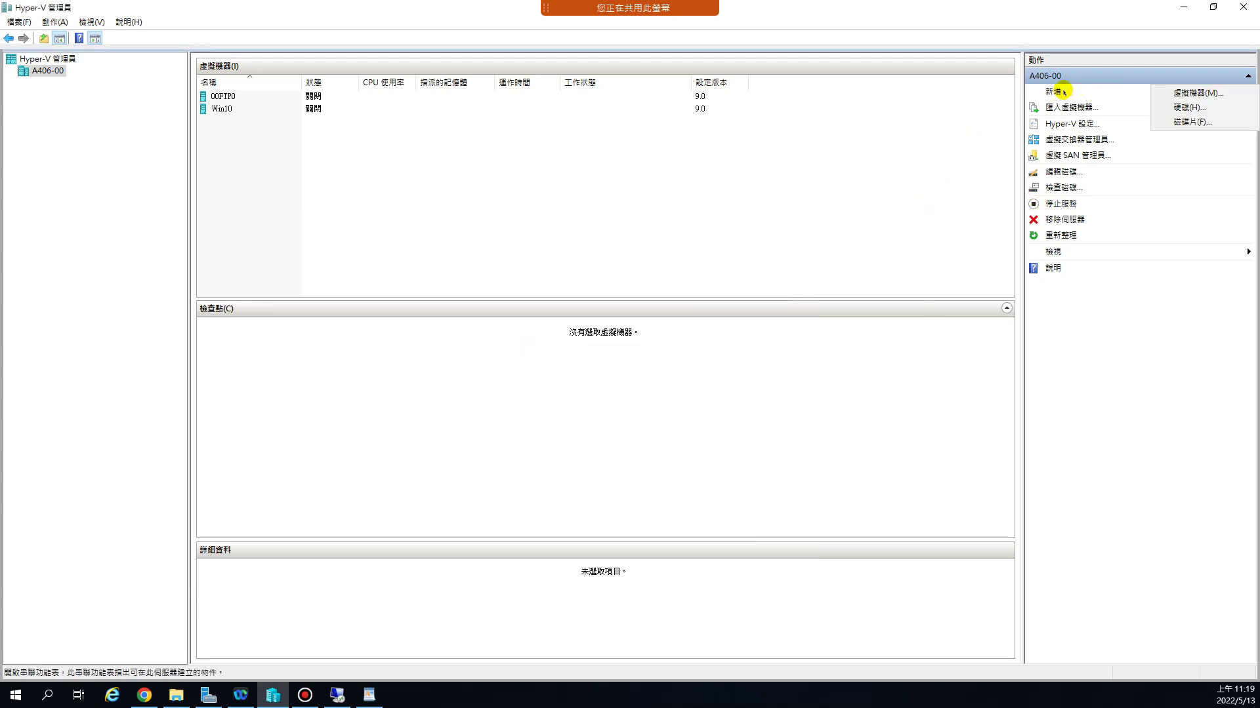
left_click(1178, 110)
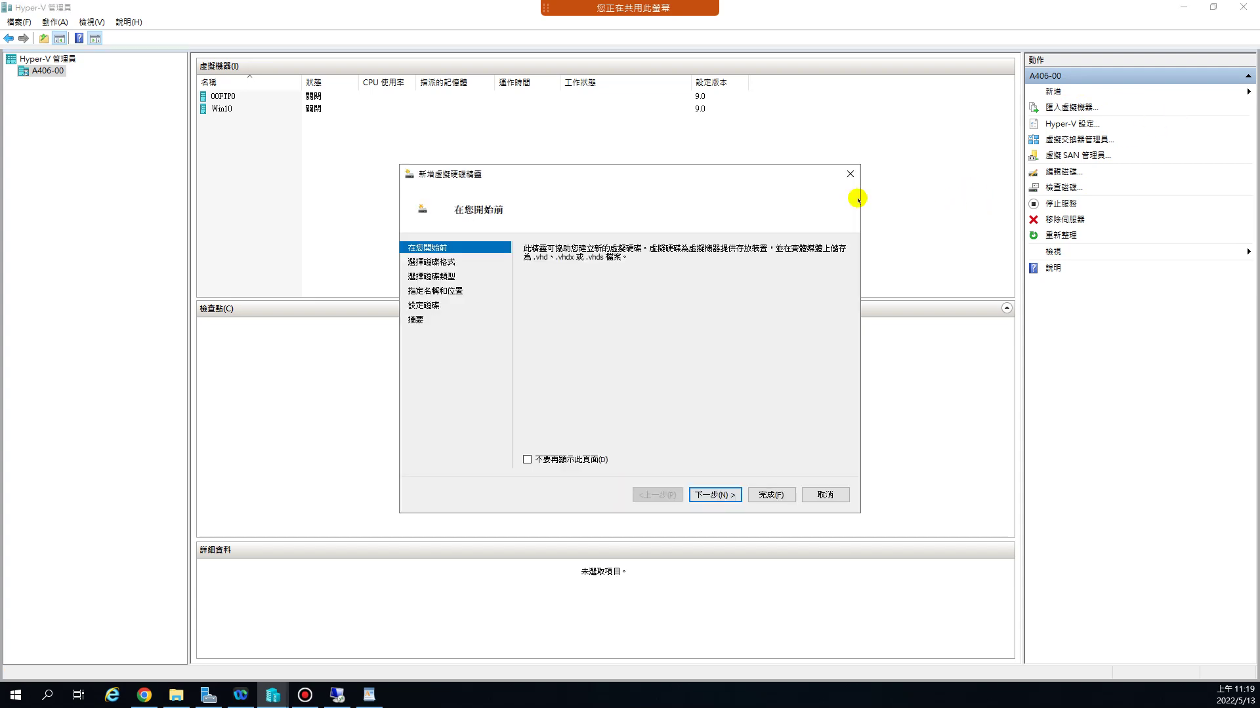
left_click(717, 495)
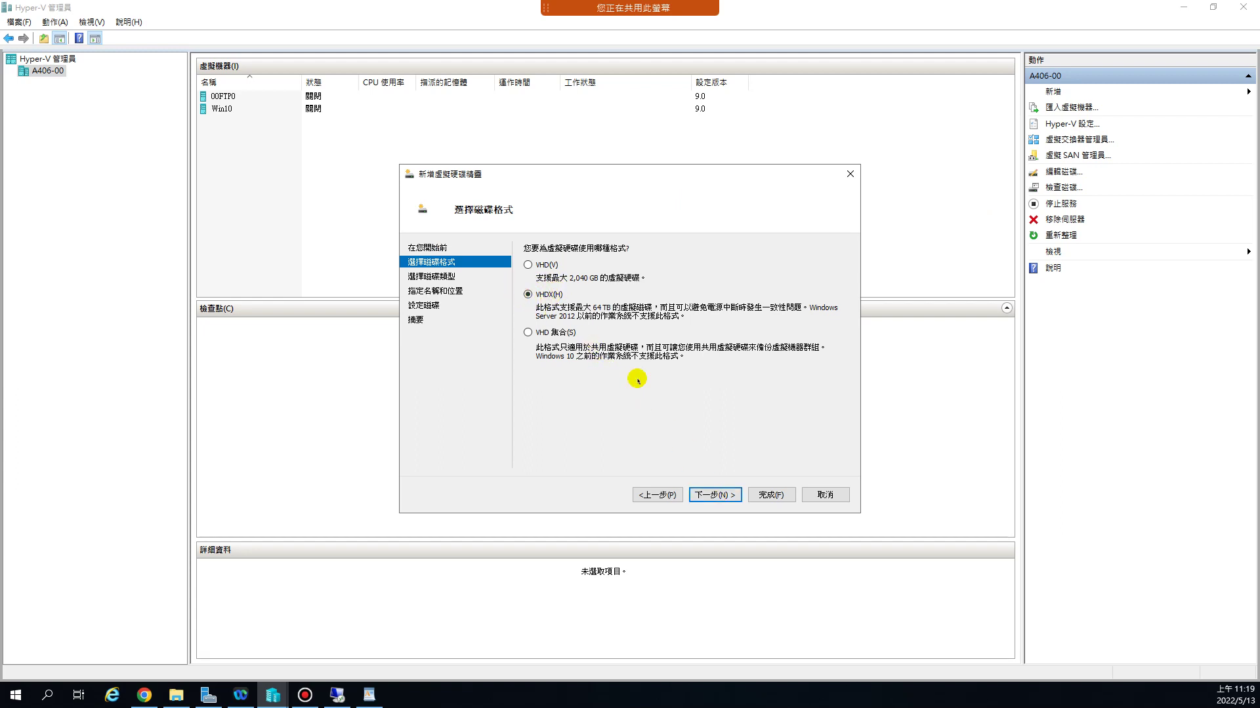
left_click(718, 494)
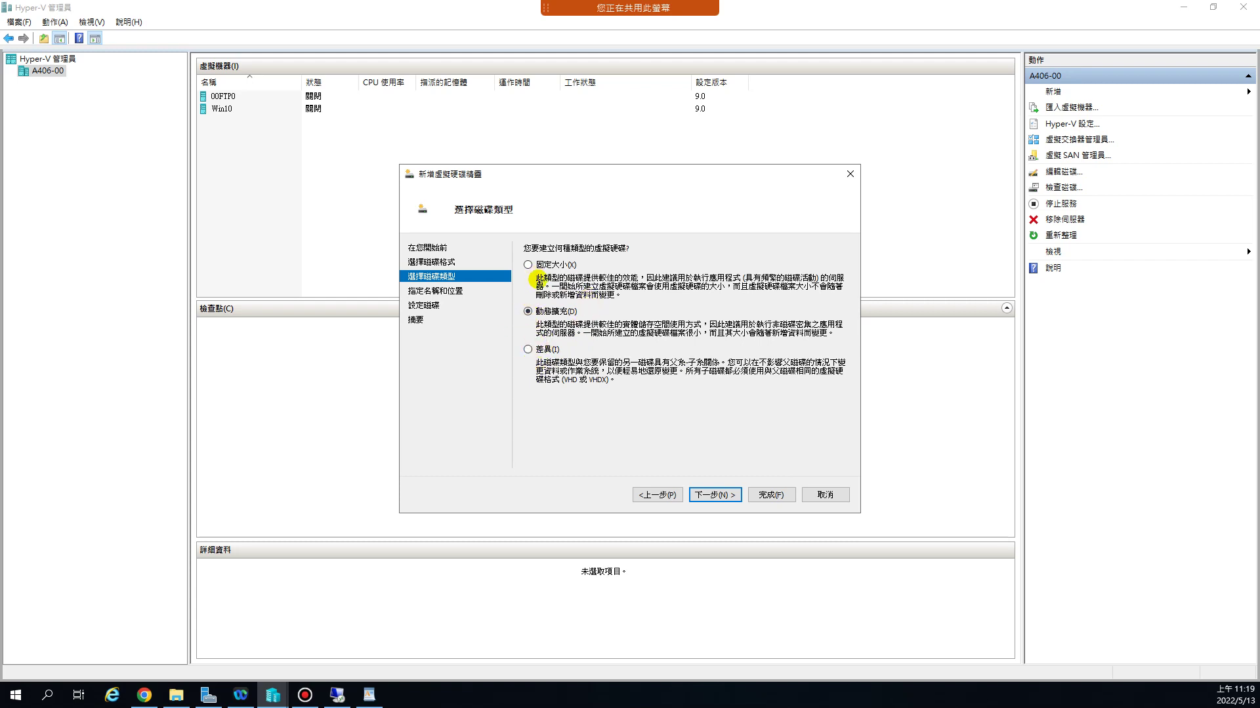
left_click(527, 349)
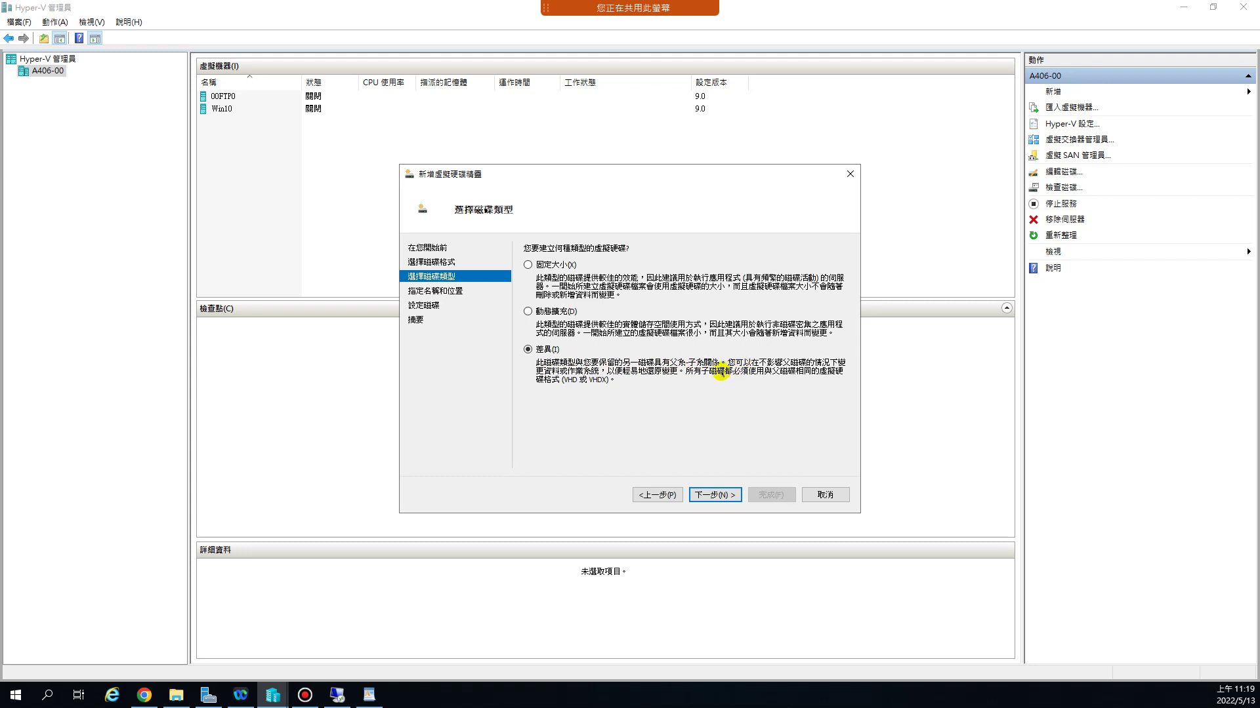
left_click(724, 495)
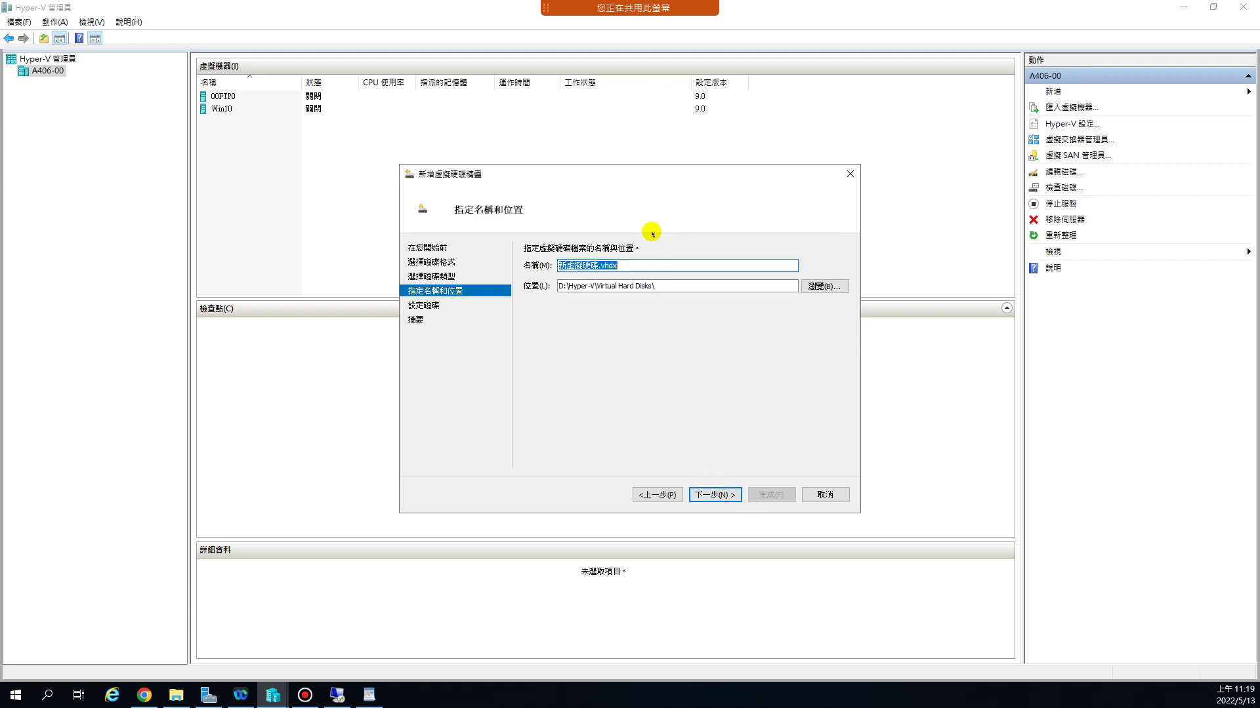
- Name the new virtual hard disk file a00Server01.vhdx
left_click(598, 265)
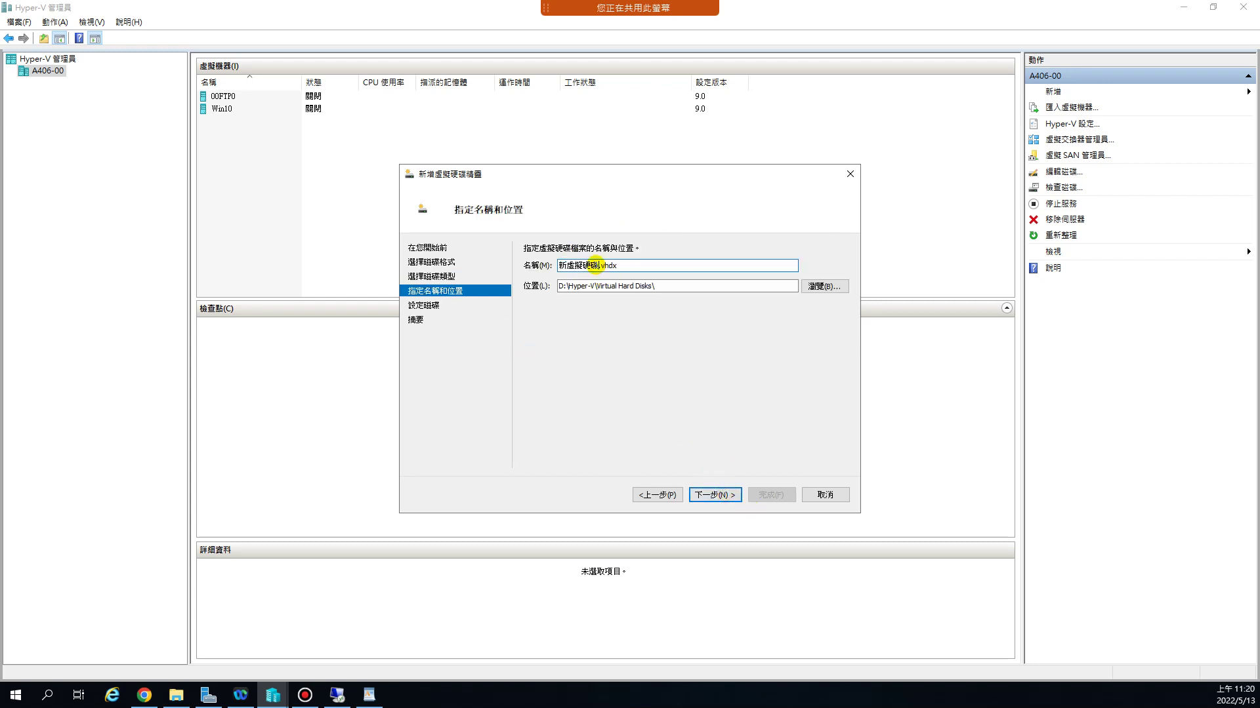
left_click_drag(598, 265, 485, 266)
type("a00Server01")
- Copy the disk's base name into its storage path, making the location D:\Hyper-V\a00Server01\Virtual Hard Disks\, and proceed to the parent disk setting
left_click_drag(601, 267, 561, 266)
right_click(577, 266)
left_click(640, 307)
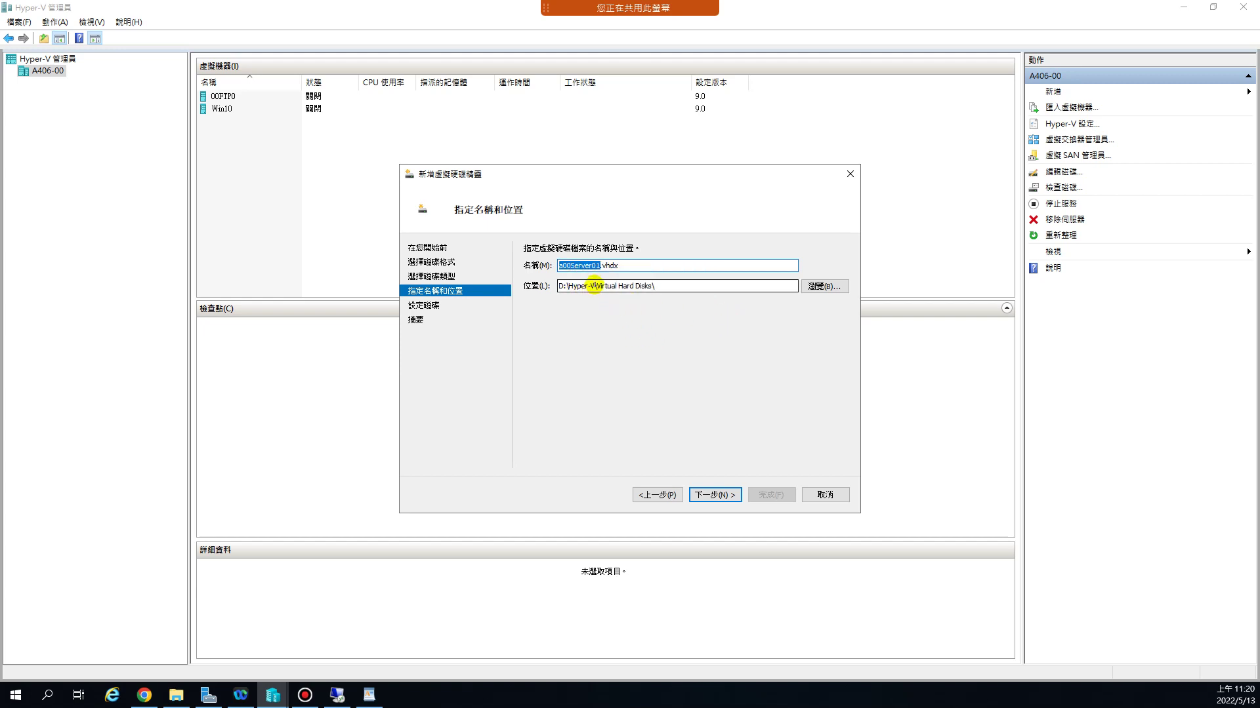
left_click(596, 286)
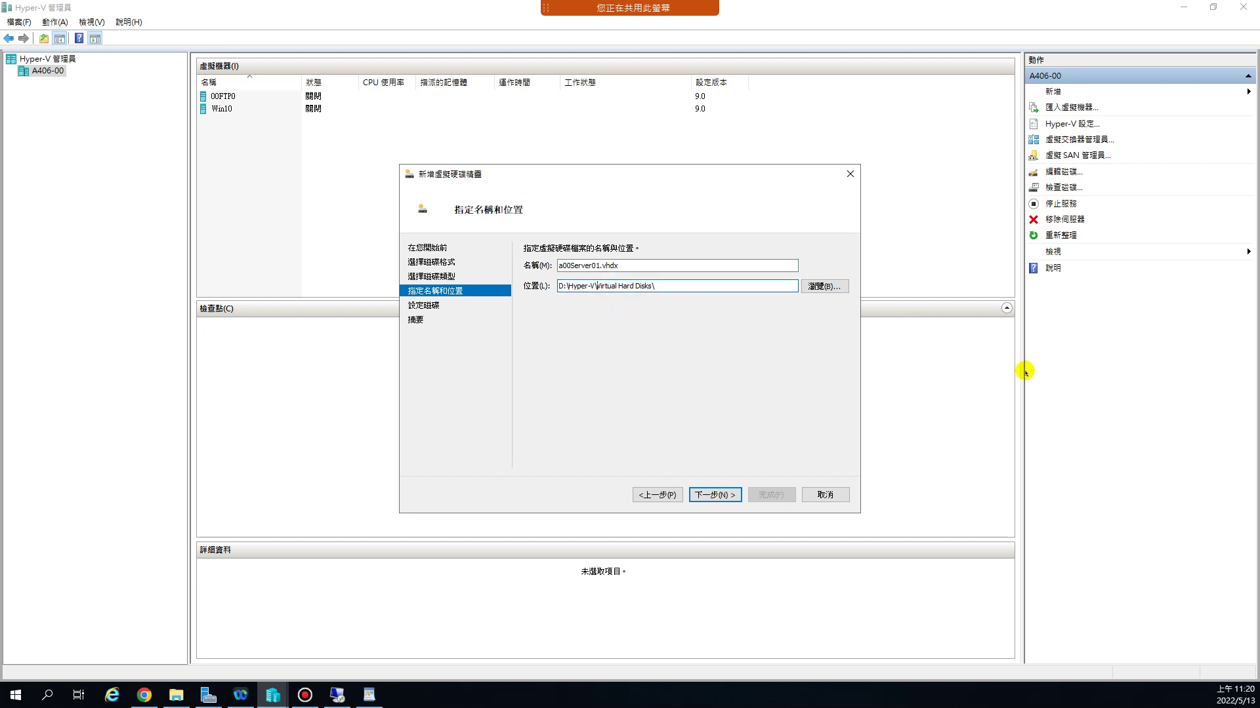
key("ctrl+v")
type("\\")
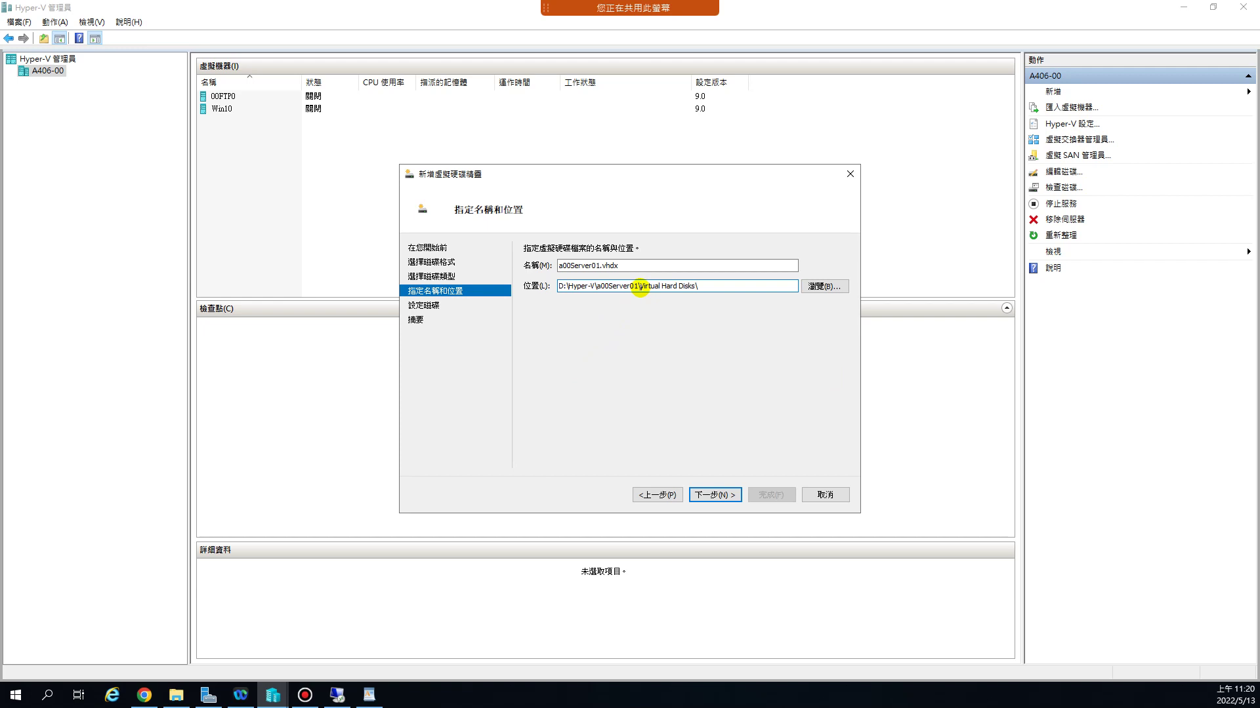
left_click(568, 265)
left_click_drag(600, 286, 548, 286)
left_click_drag(628, 286, 689, 287)
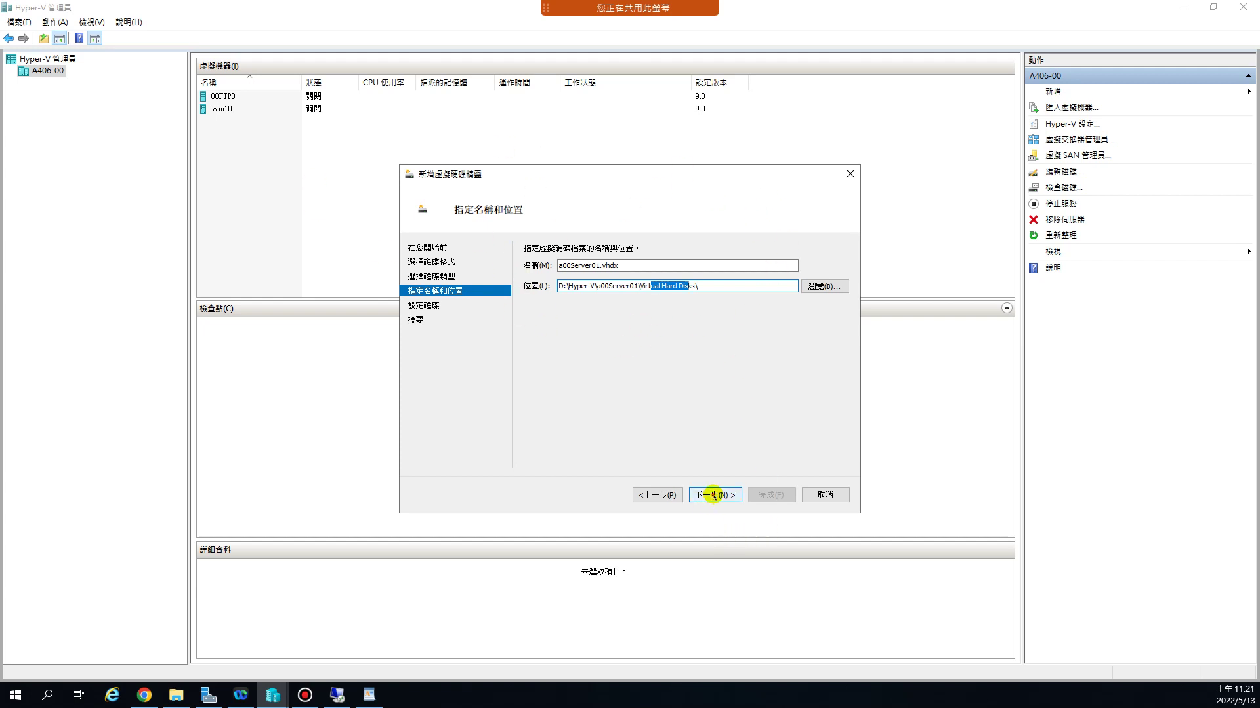
left_click(713, 495)
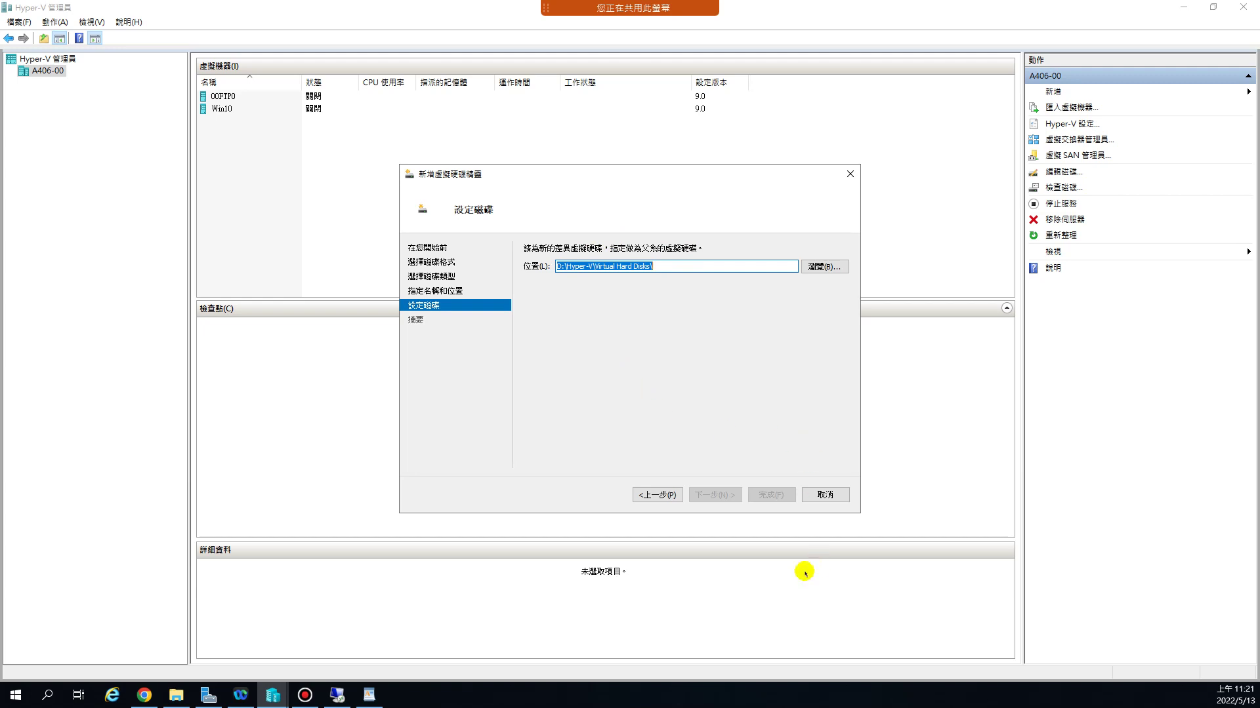
- Select Server2016F.vhdx from D:\Hyper-V\Virtual Hard Disks as the parent of the differencing disk
left_click(658, 494)
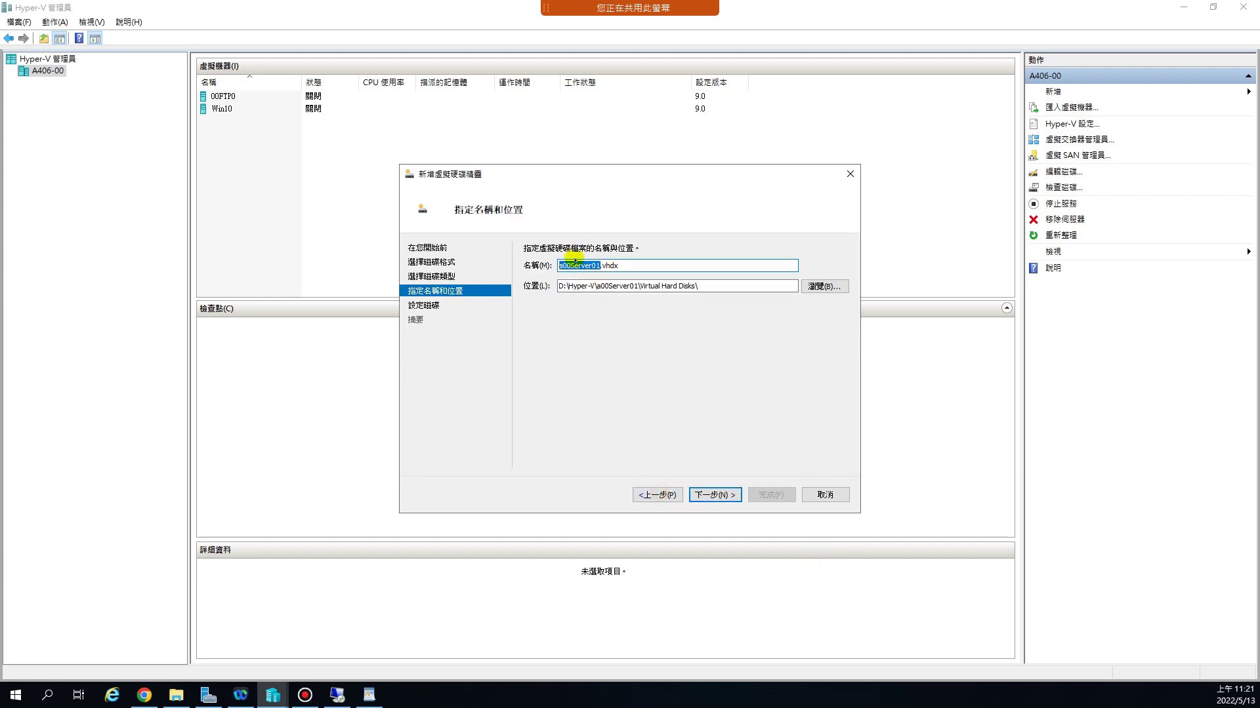
left_click(716, 495)
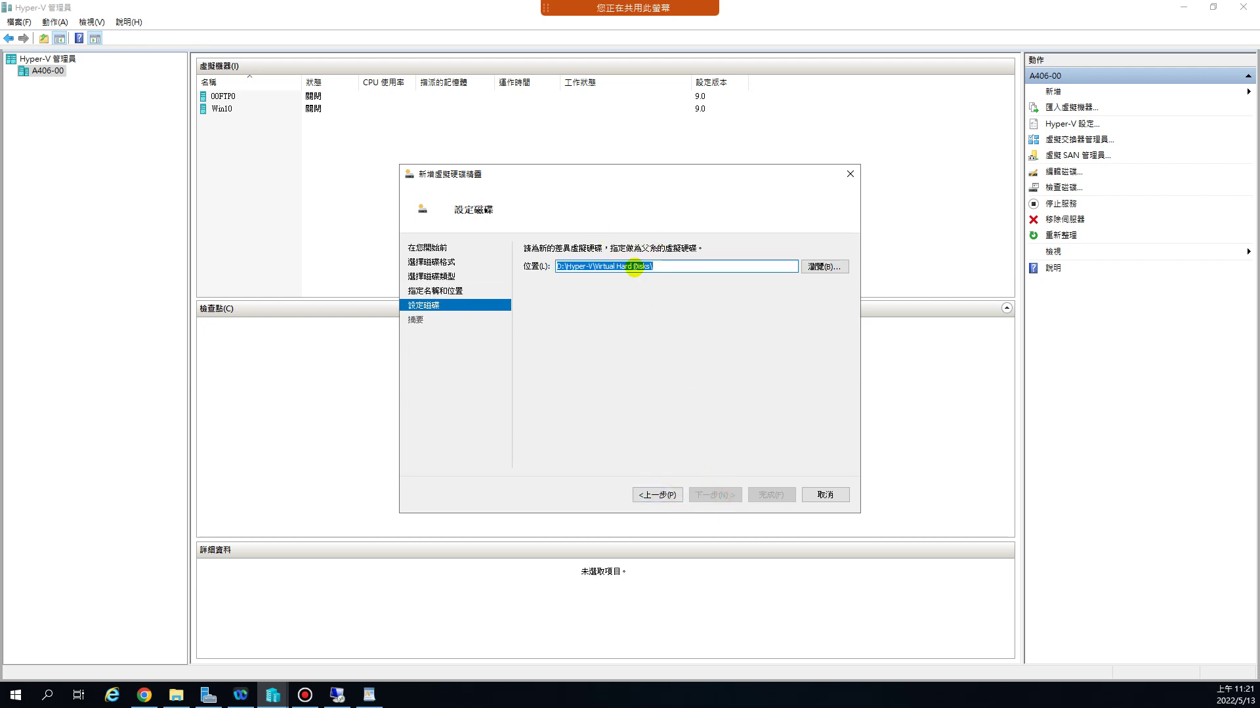
left_click(828, 269)
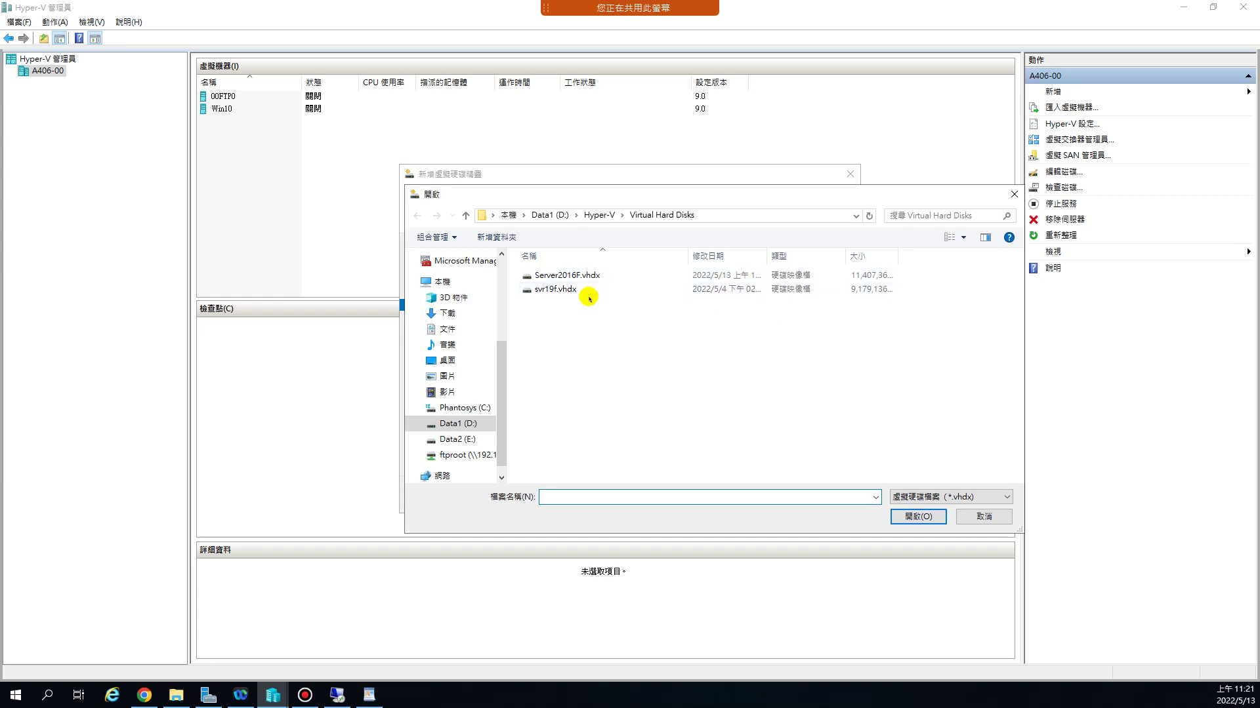
left_click(555, 276)
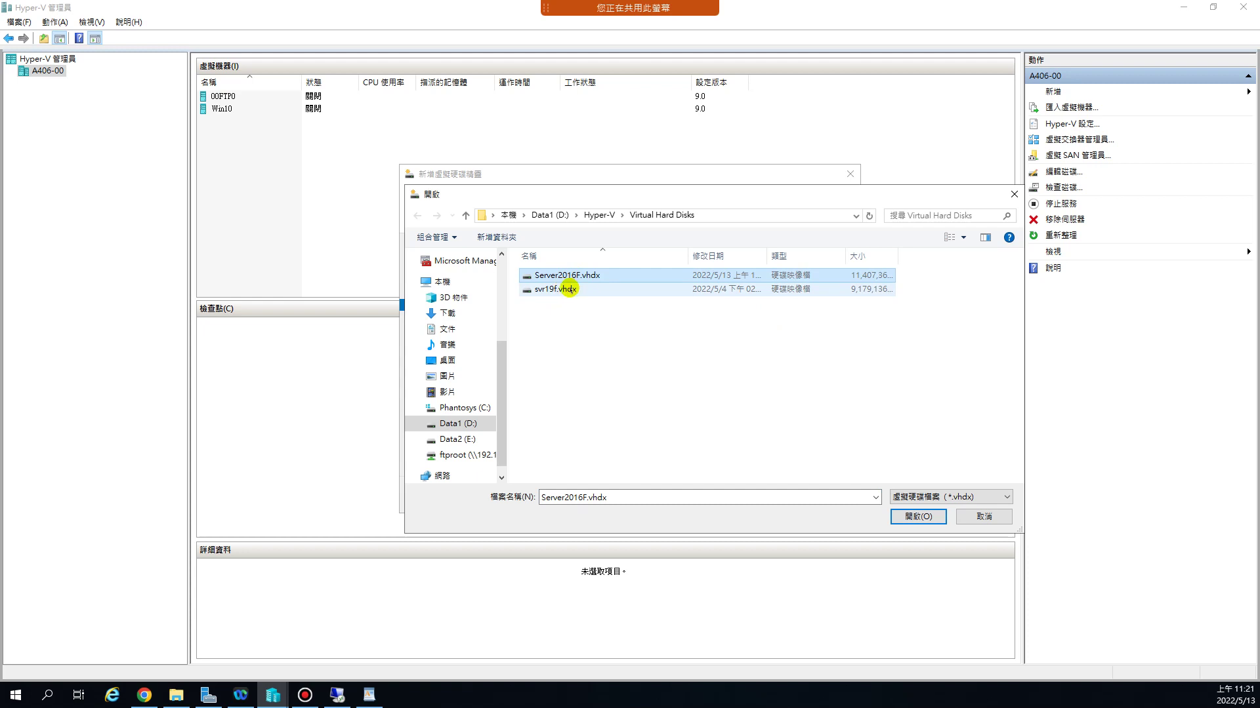
left_click(590, 275)
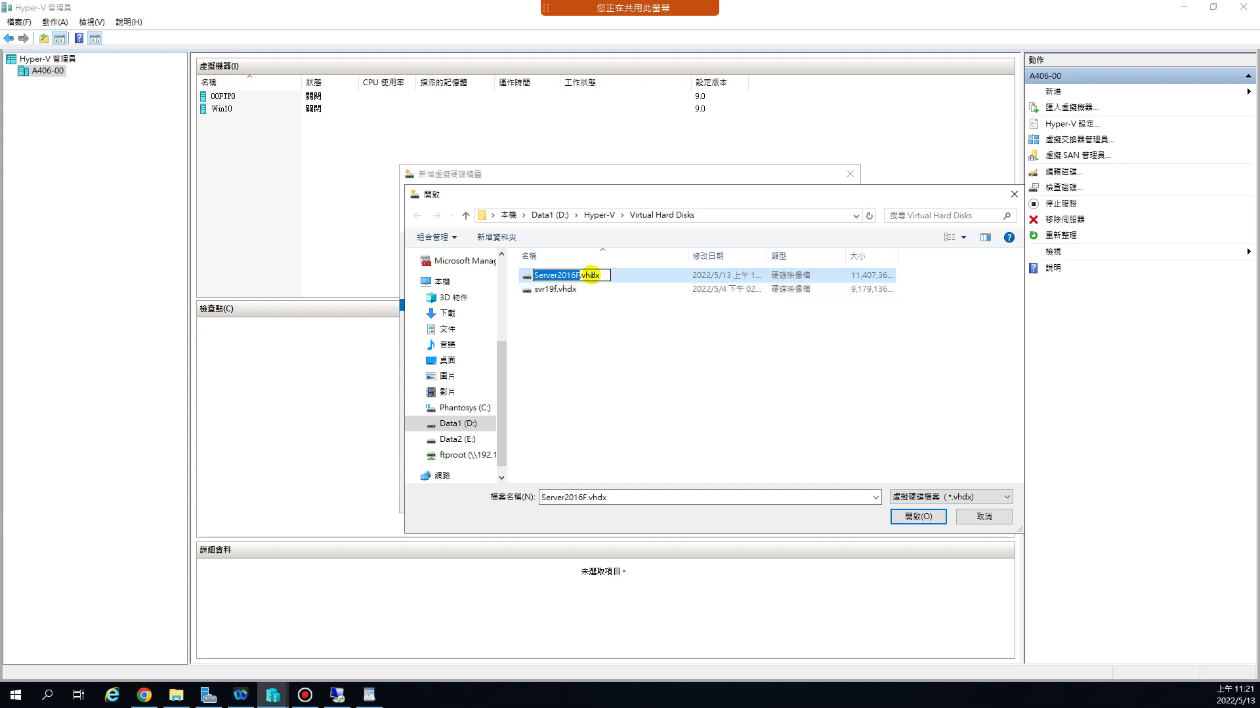
left_click(618, 276)
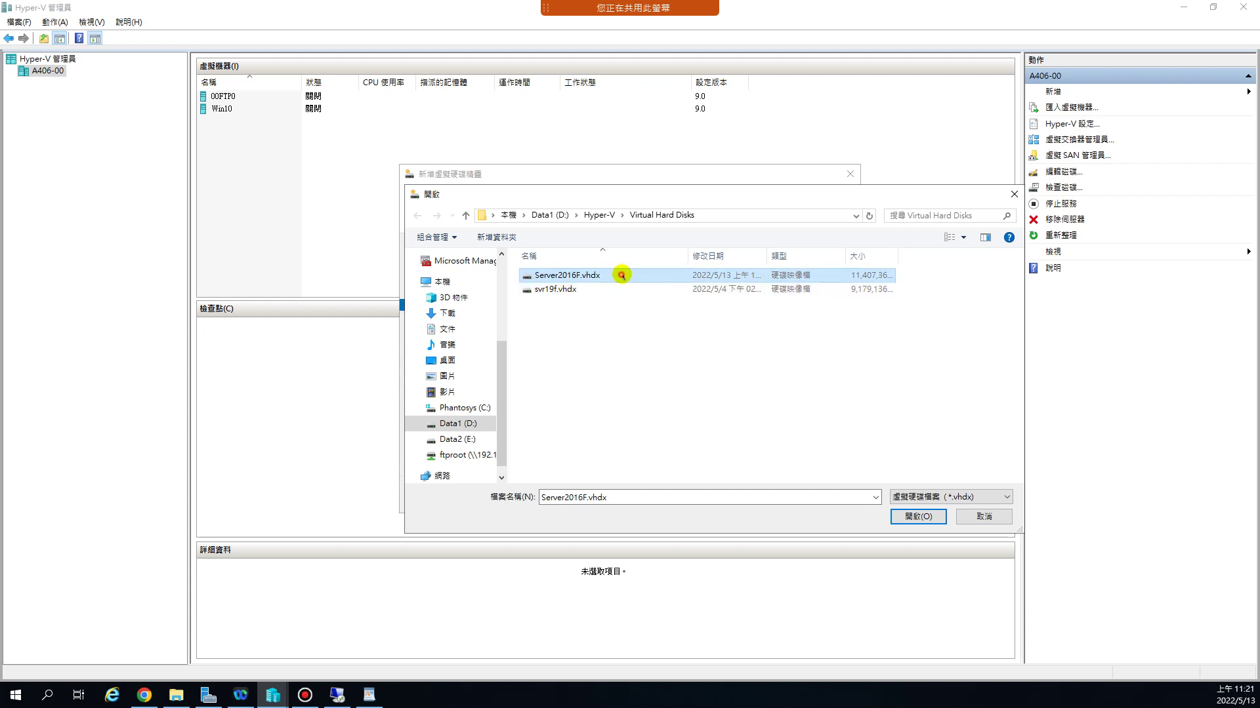
left_click(918, 517)
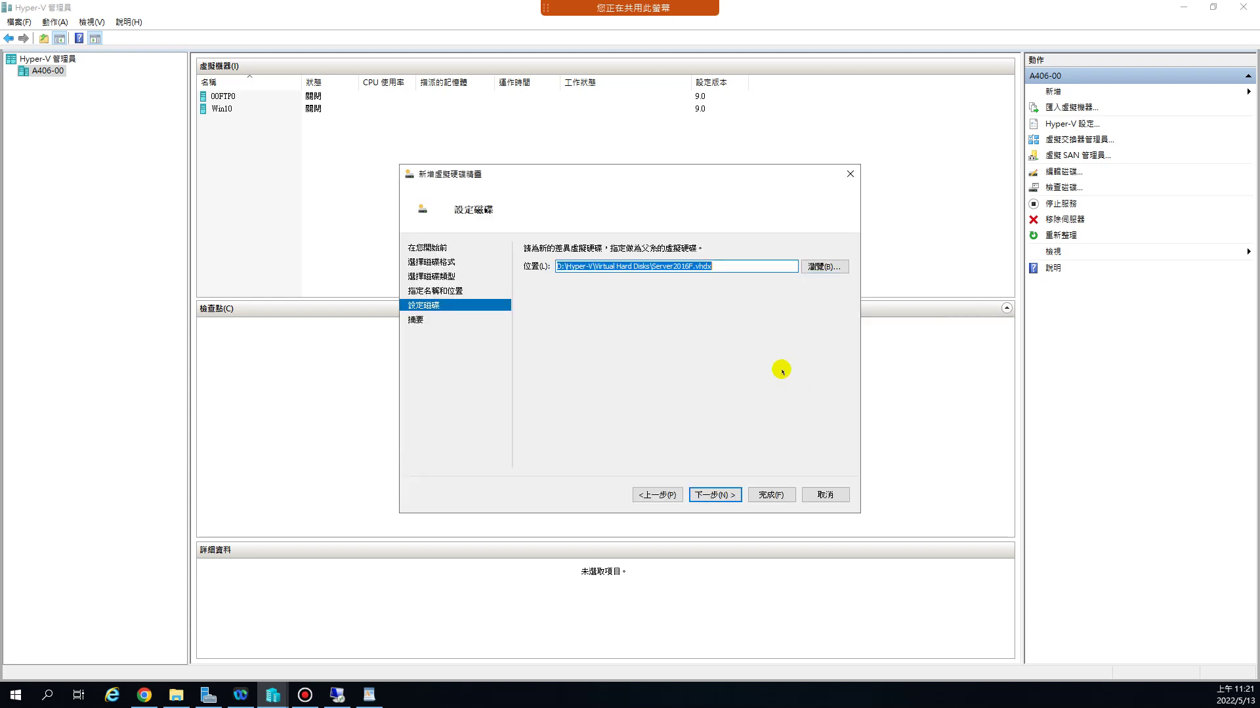
- Review the new child disk's name and location against the chosen parent disk's path in the wizard
left_click(657, 495)
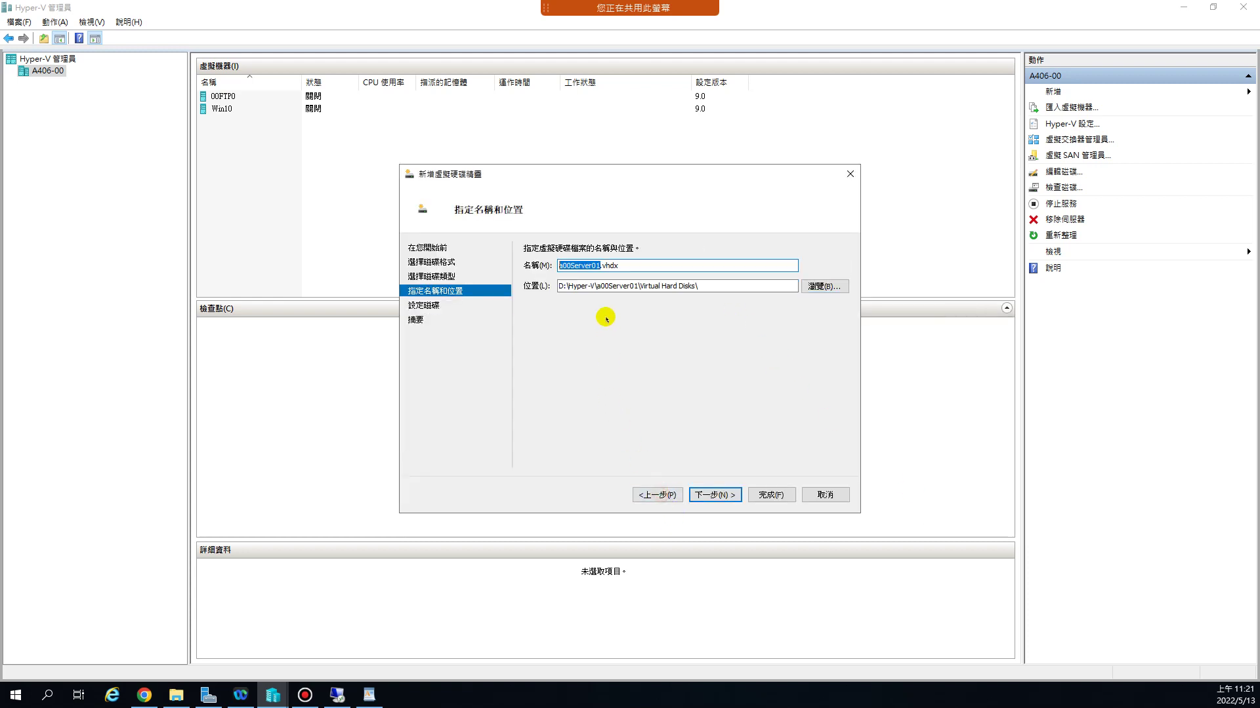
left_click_drag(595, 265, 536, 264)
left_click(714, 494)
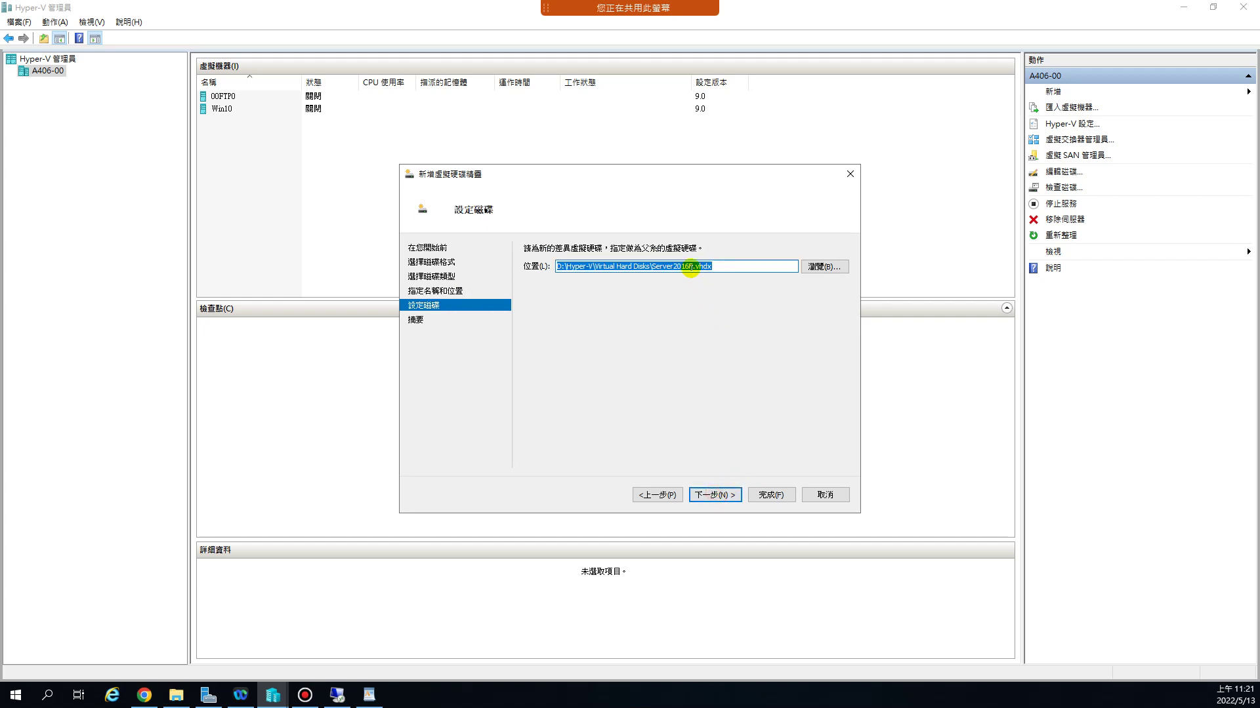
left_click(692, 267)
left_click_drag(656, 266, 687, 267)
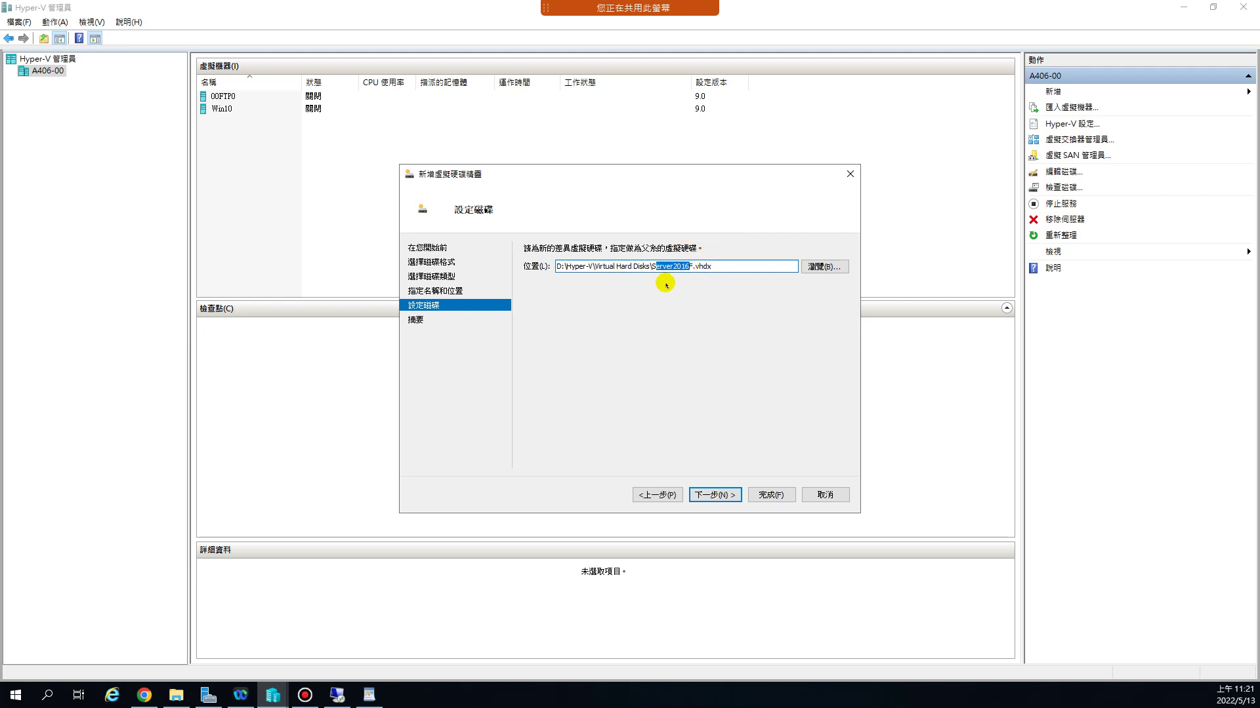
left_click(656, 495)
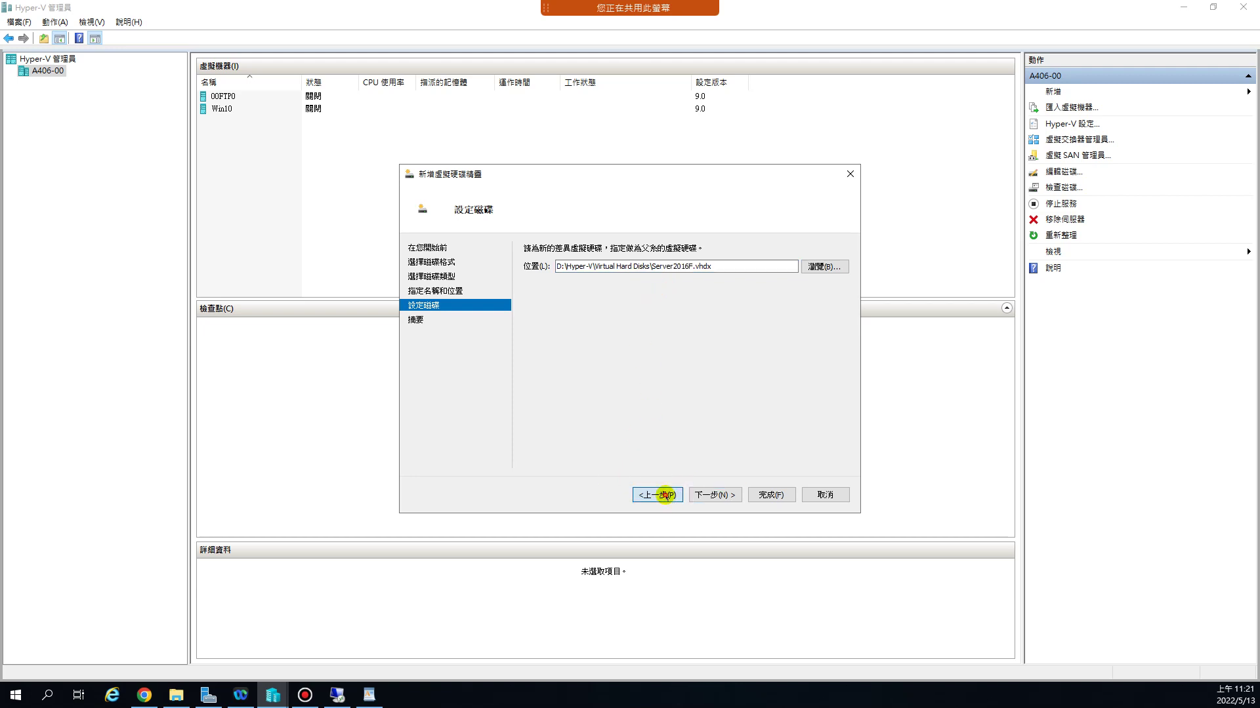
left_click_drag(566, 265, 589, 265)
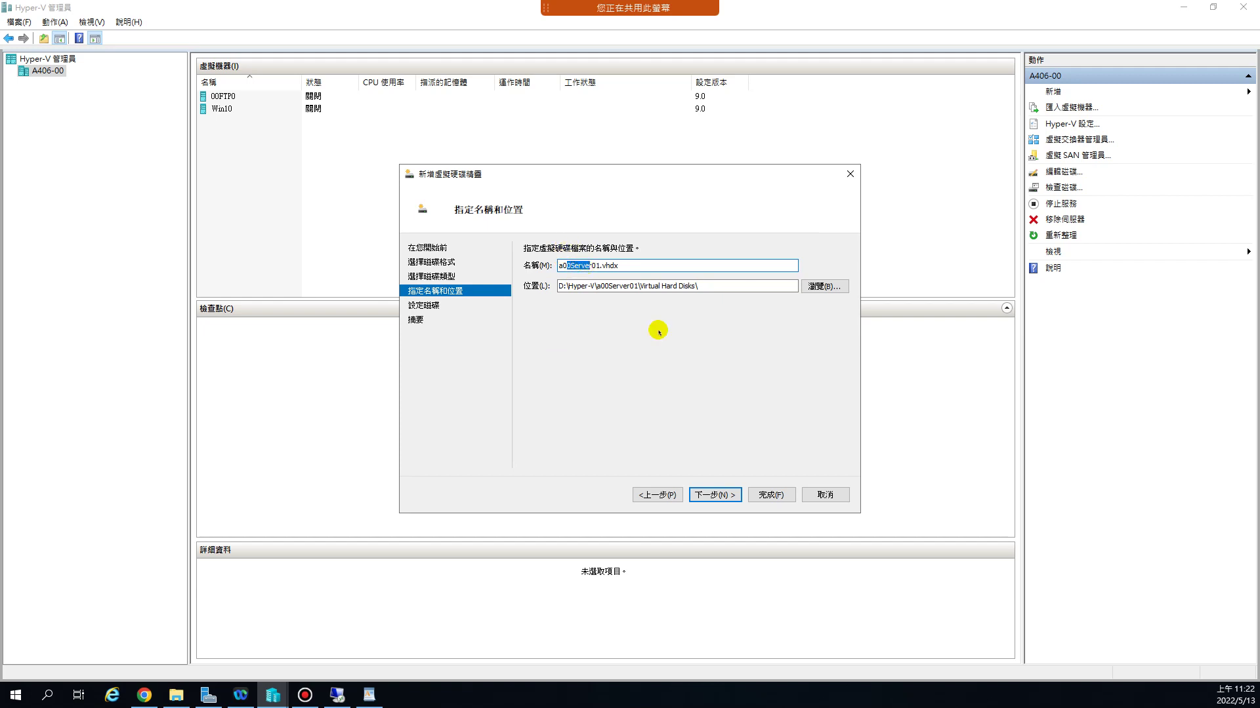
left_click(694, 497)
left_click_drag(689, 266, 656, 266)
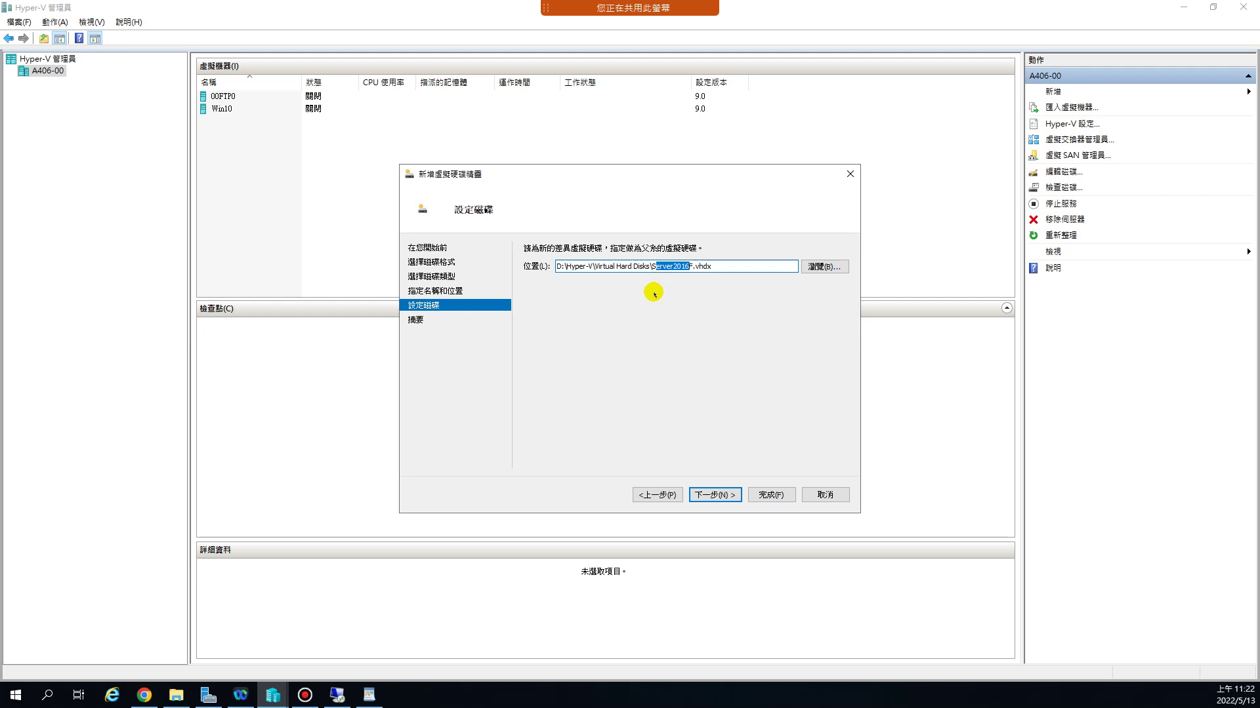
left_click(657, 495)
left_click_drag(563, 262, 572, 268)
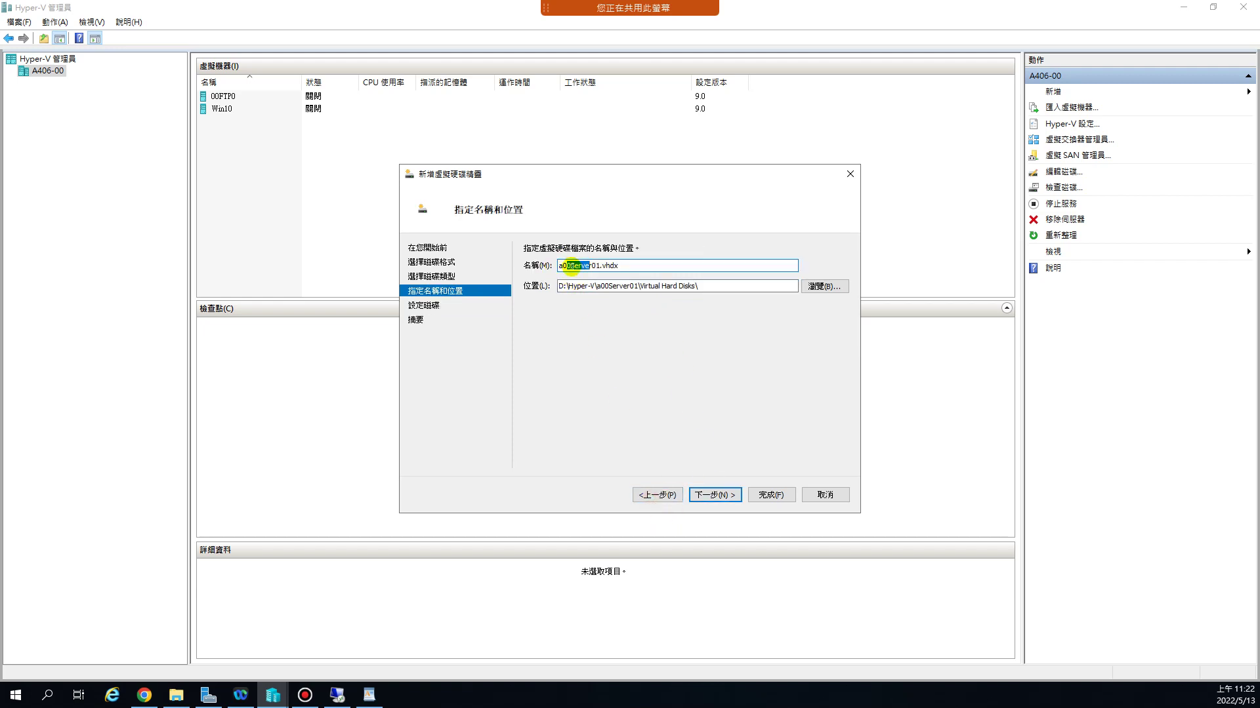
- Complete the wizard to create the differencing disk with the chosen settings
left_click(715, 493)
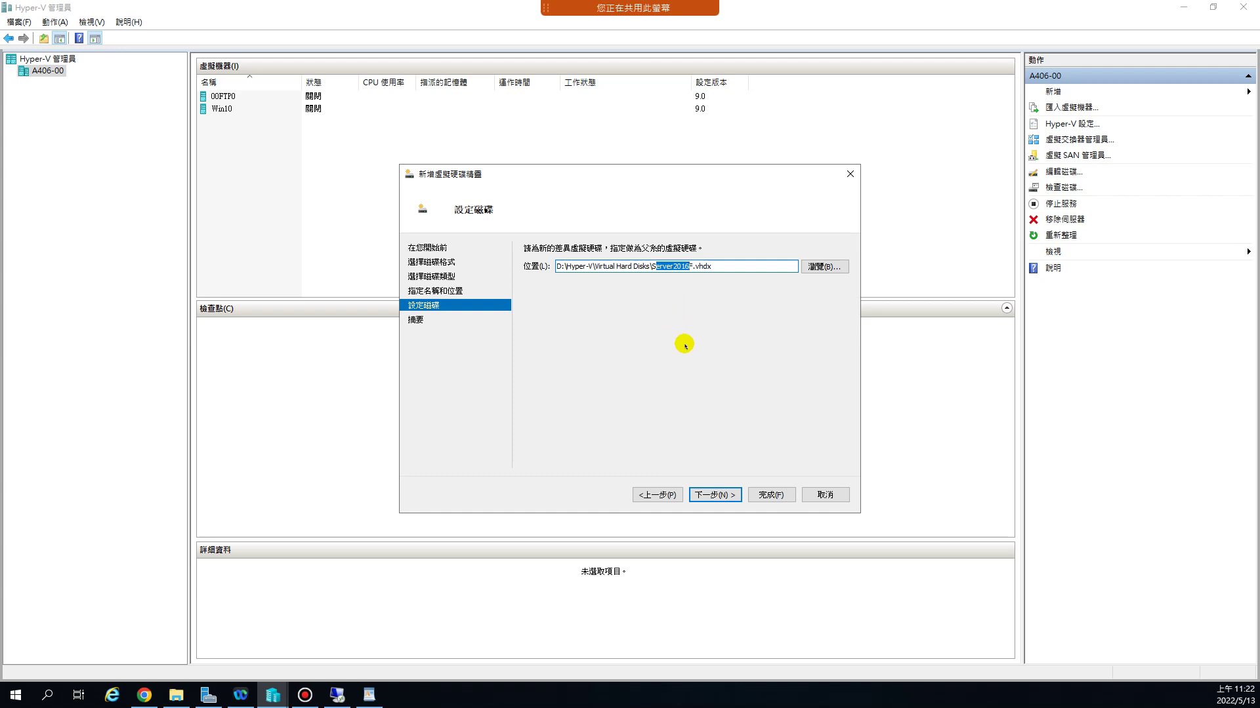
left_click(725, 495)
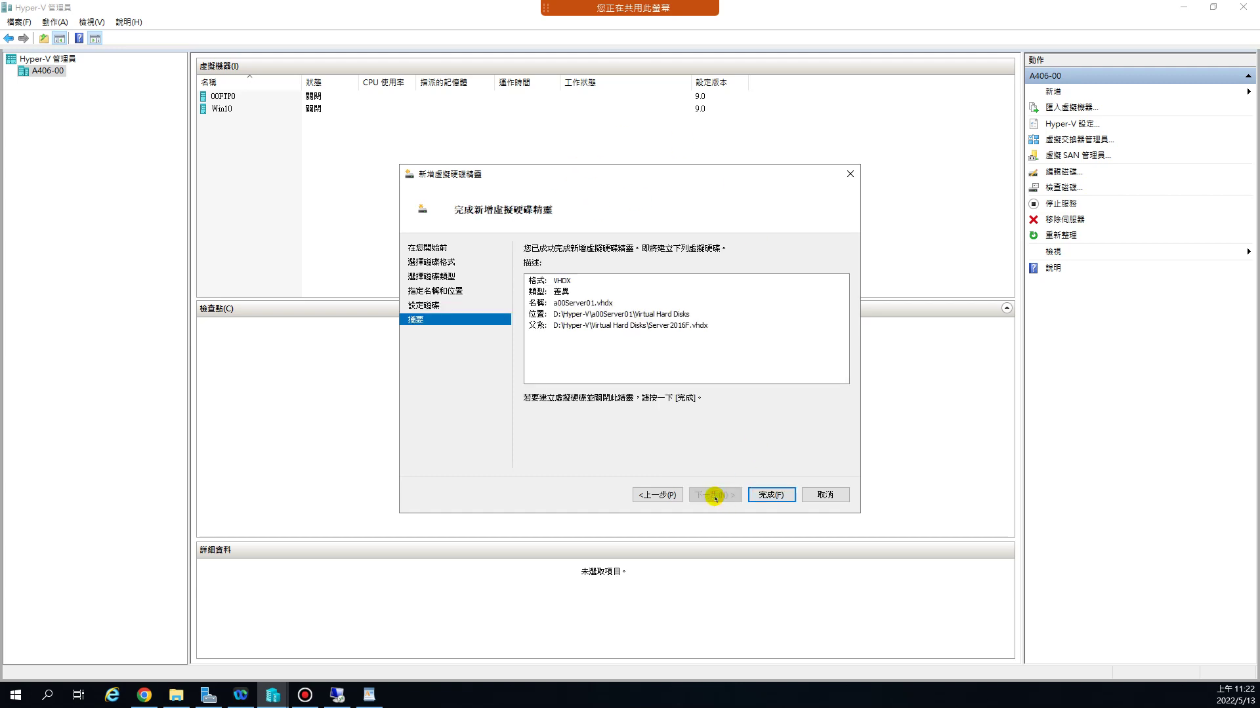
left_click(771, 496)
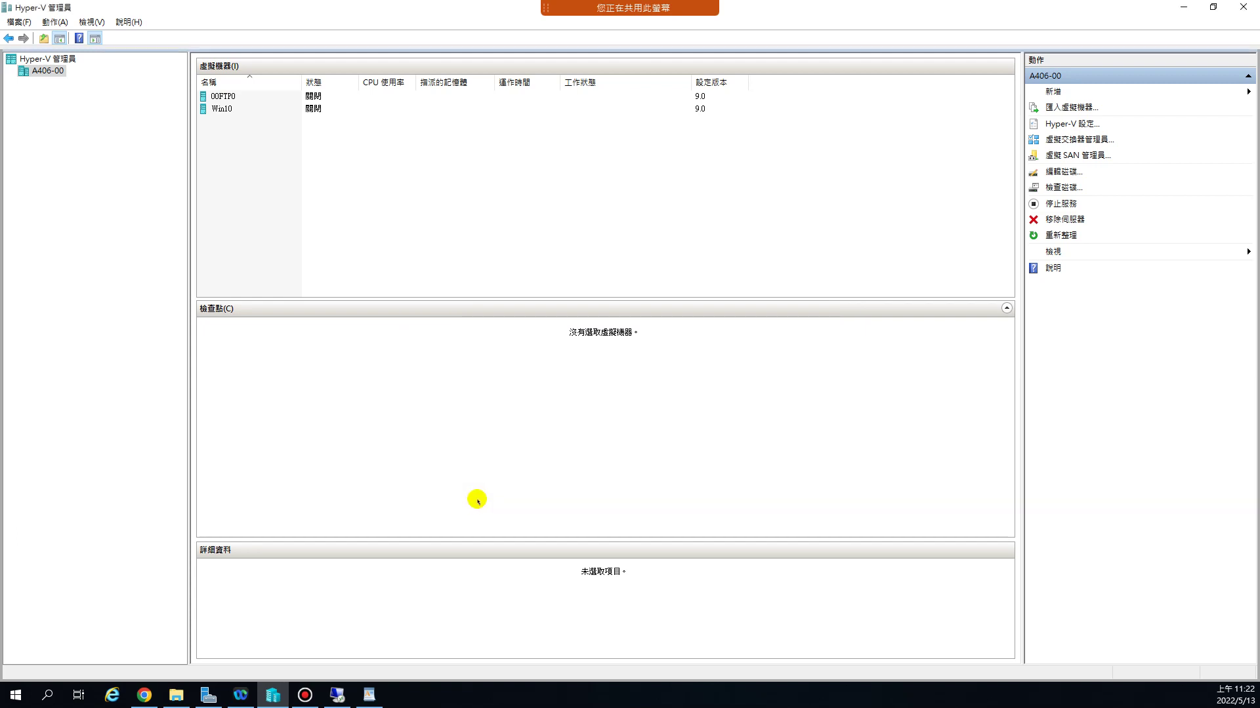
- Switch to File Explorer and inspect the new disk file in D:\Hyper-V\a00Server01\Virtual Hard Disks
mouse_move(273, 694)
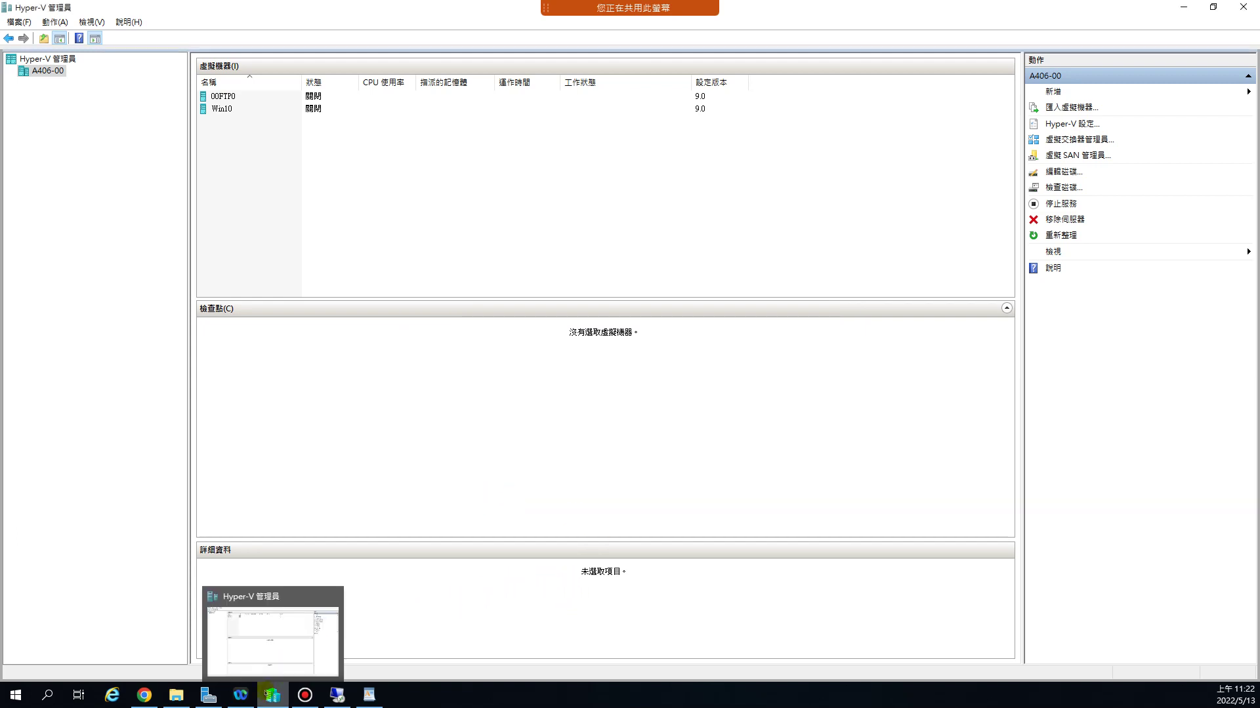
left_click(174, 700)
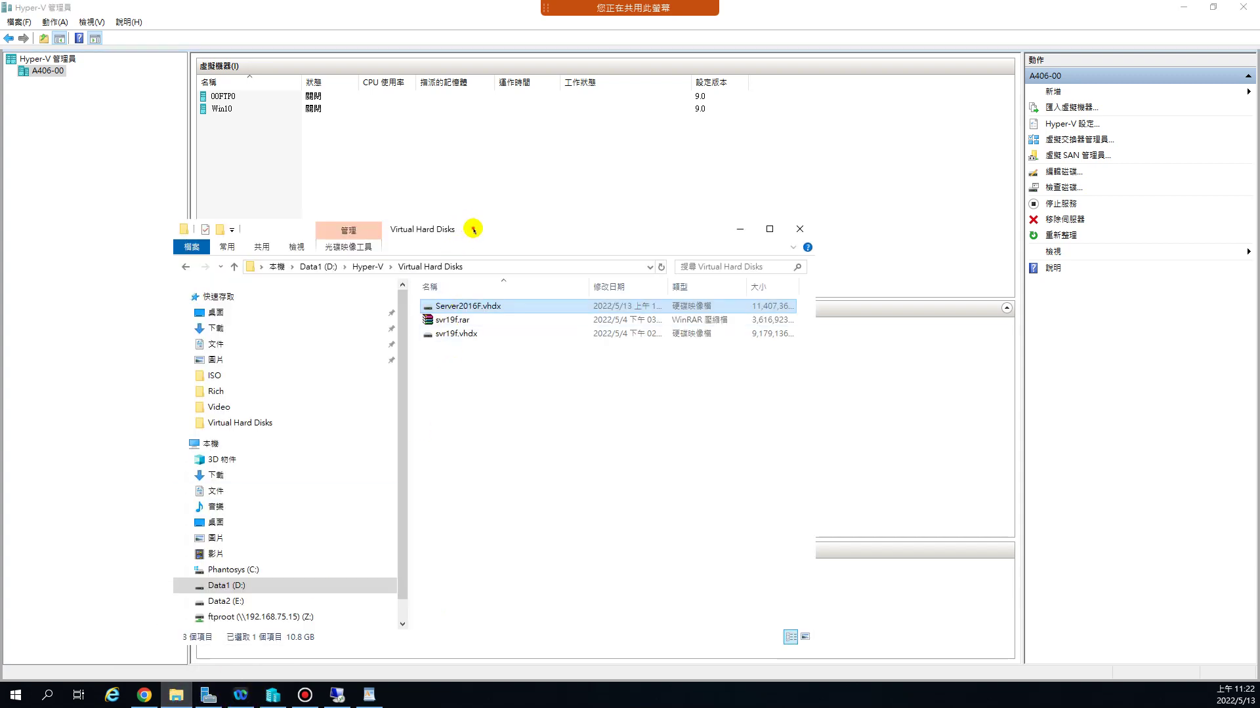
left_click_drag(470, 228, 688, 115)
left_click(584, 151)
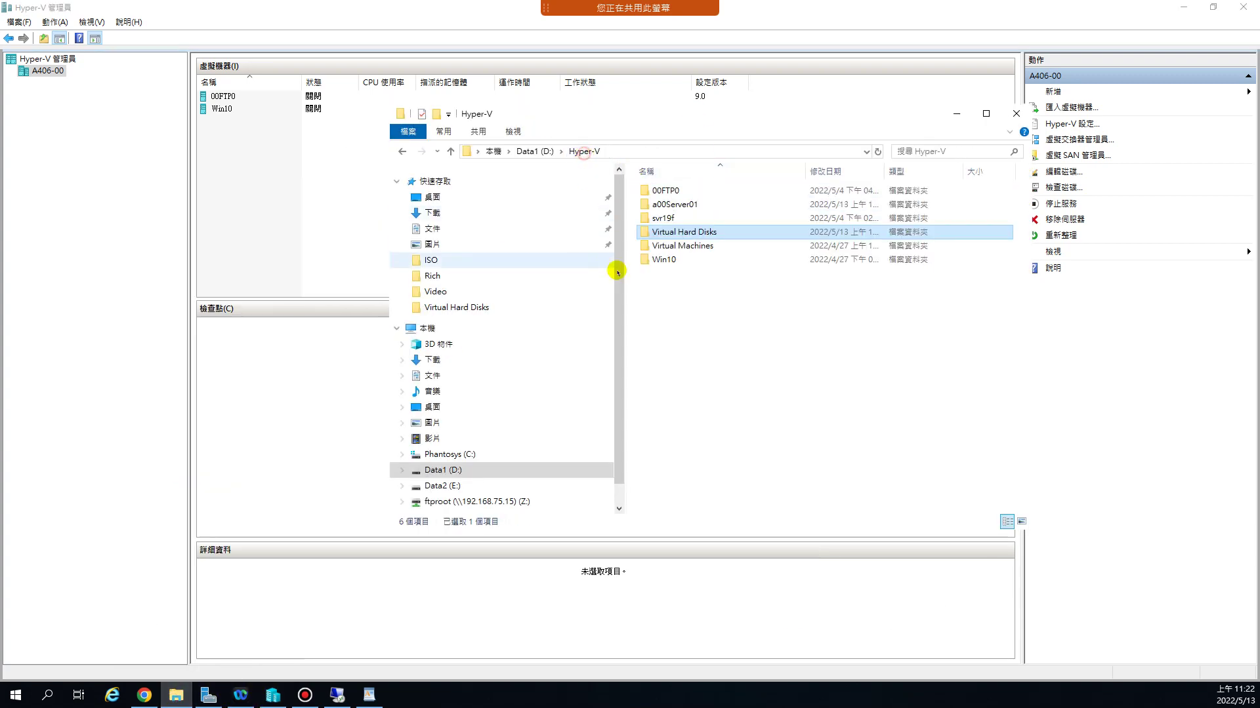
double_click(689, 204)
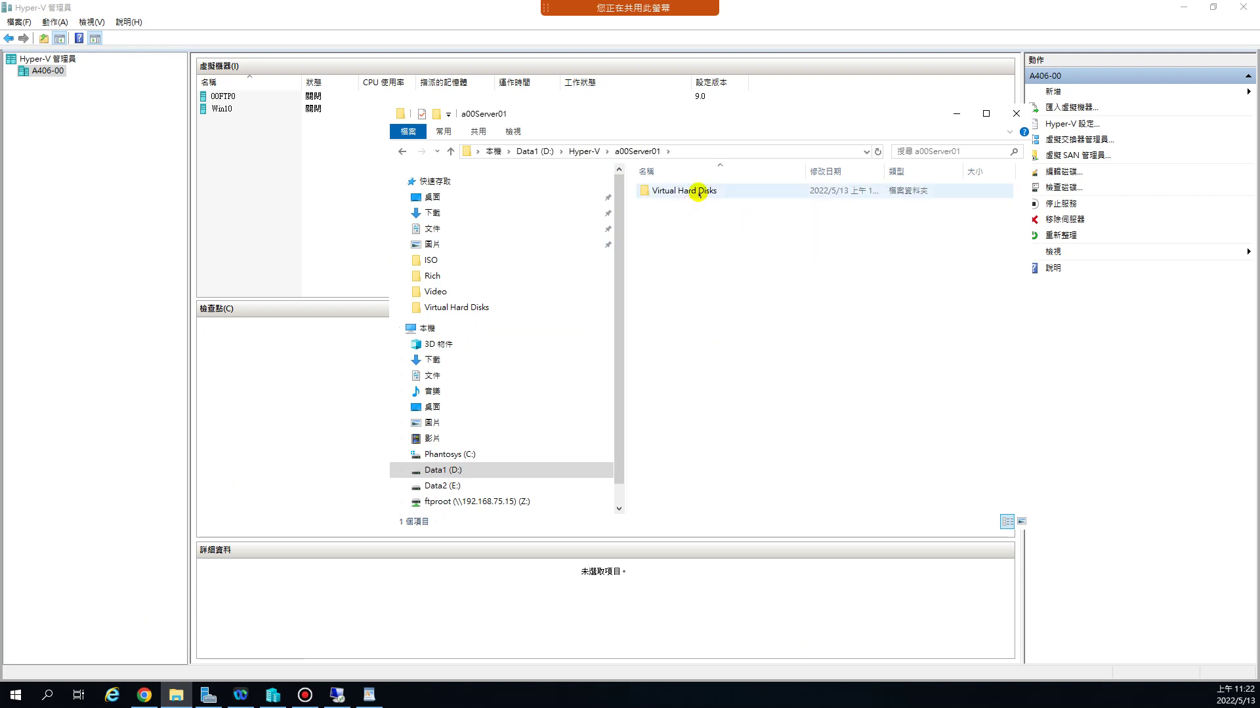
left_click(586, 152)
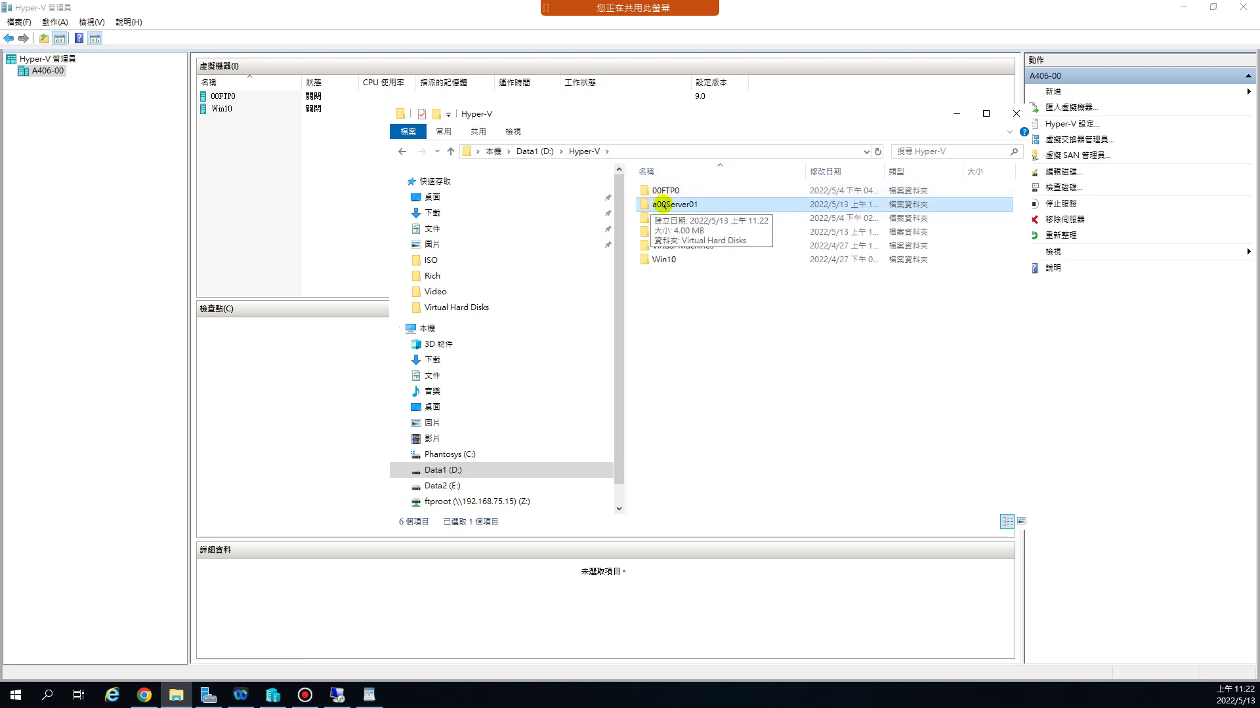
double_click(716, 205)
double_click(694, 192)
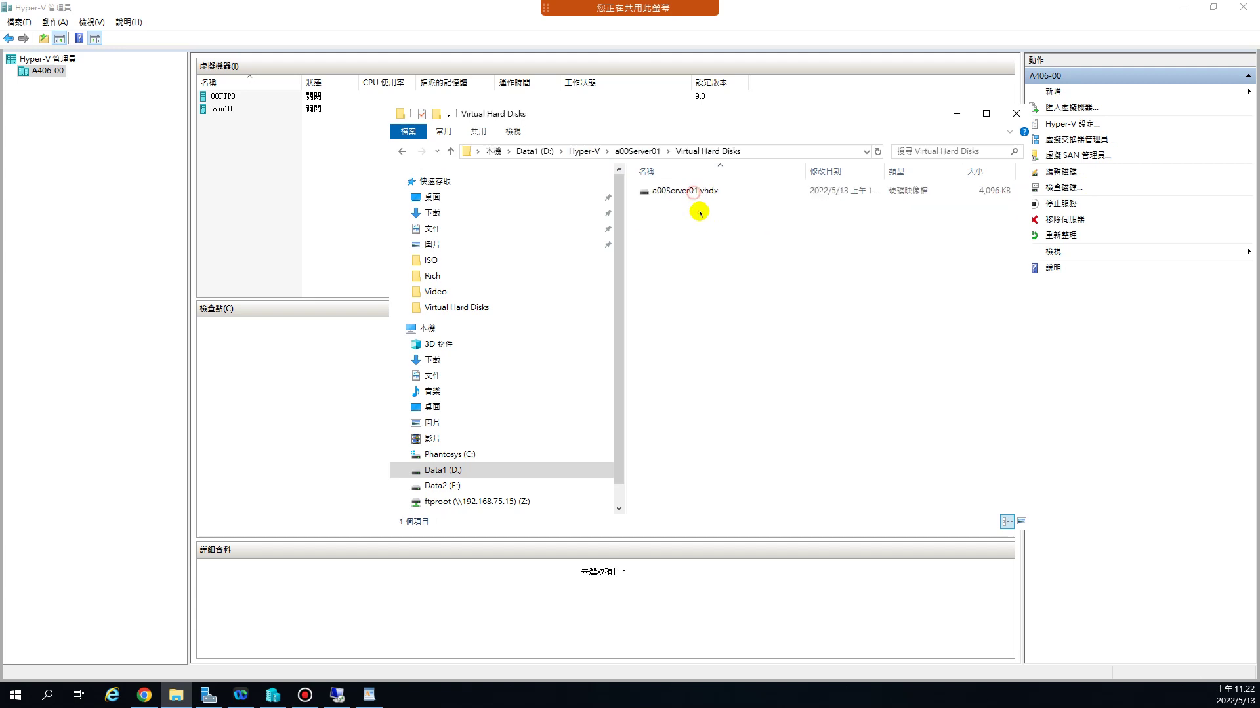
- Duplicate the a00Server01 folder within D:\Hyper-V
left_click(675, 193)
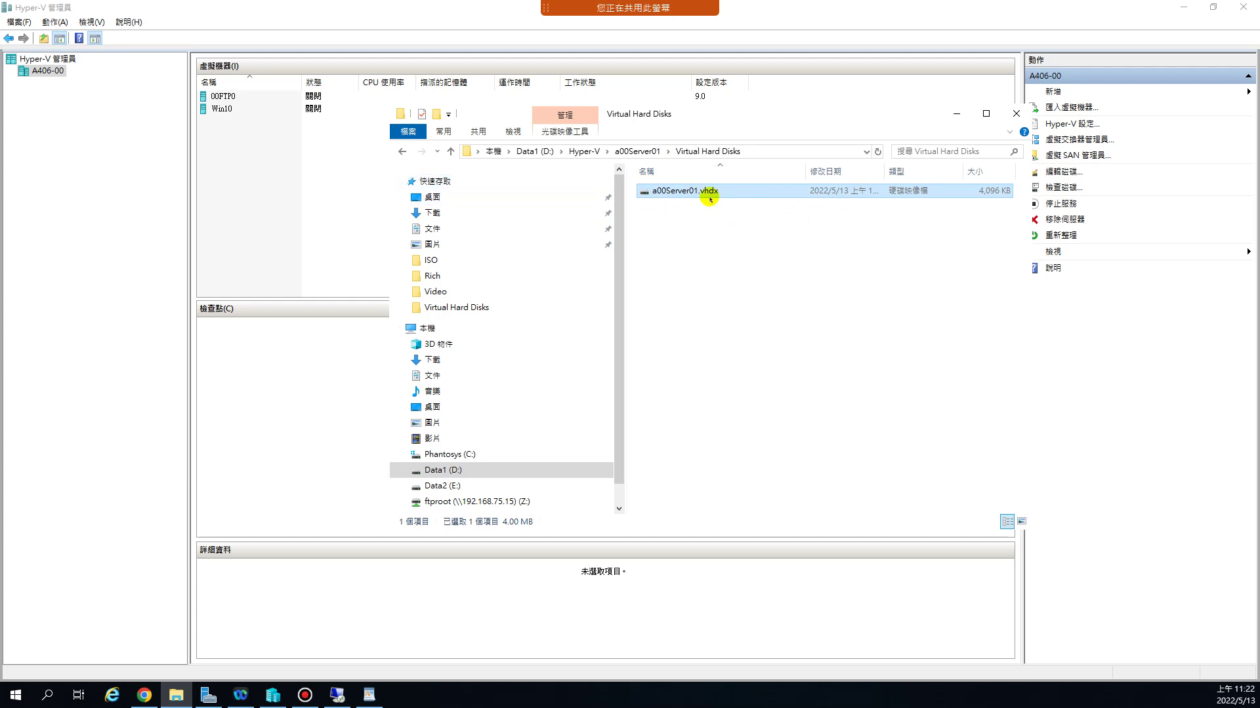
left_click(584, 152)
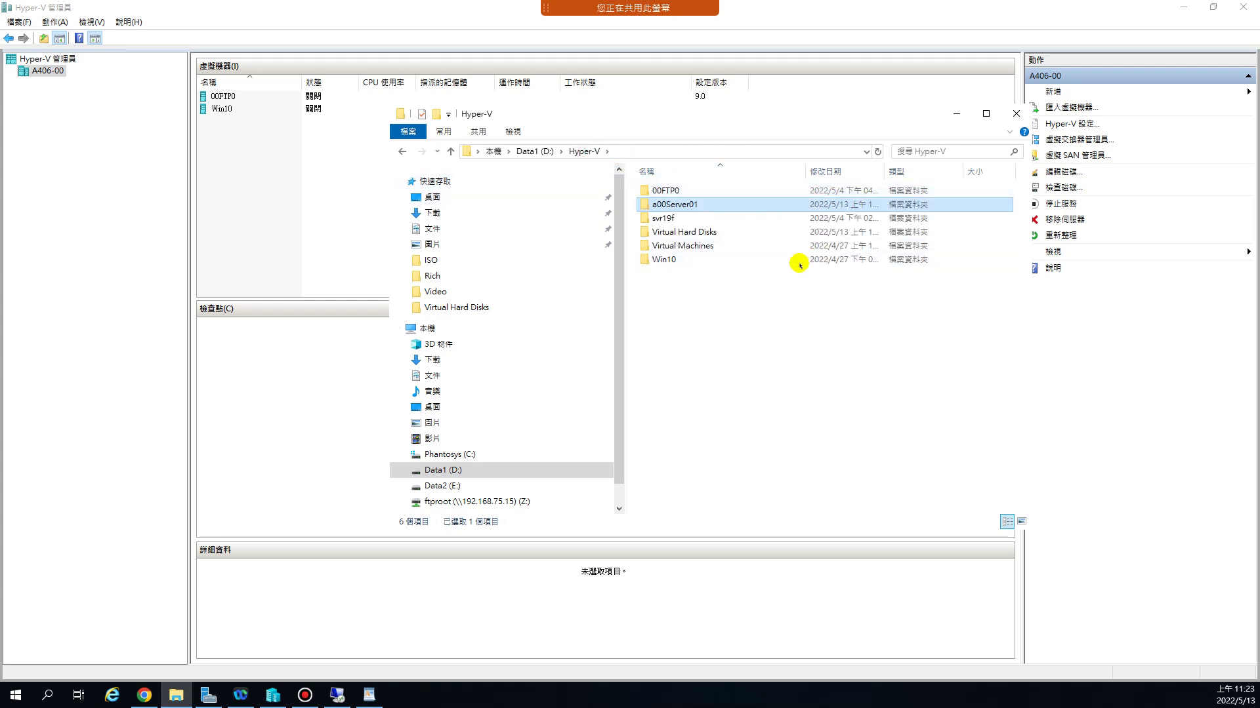
right_click(694, 204)
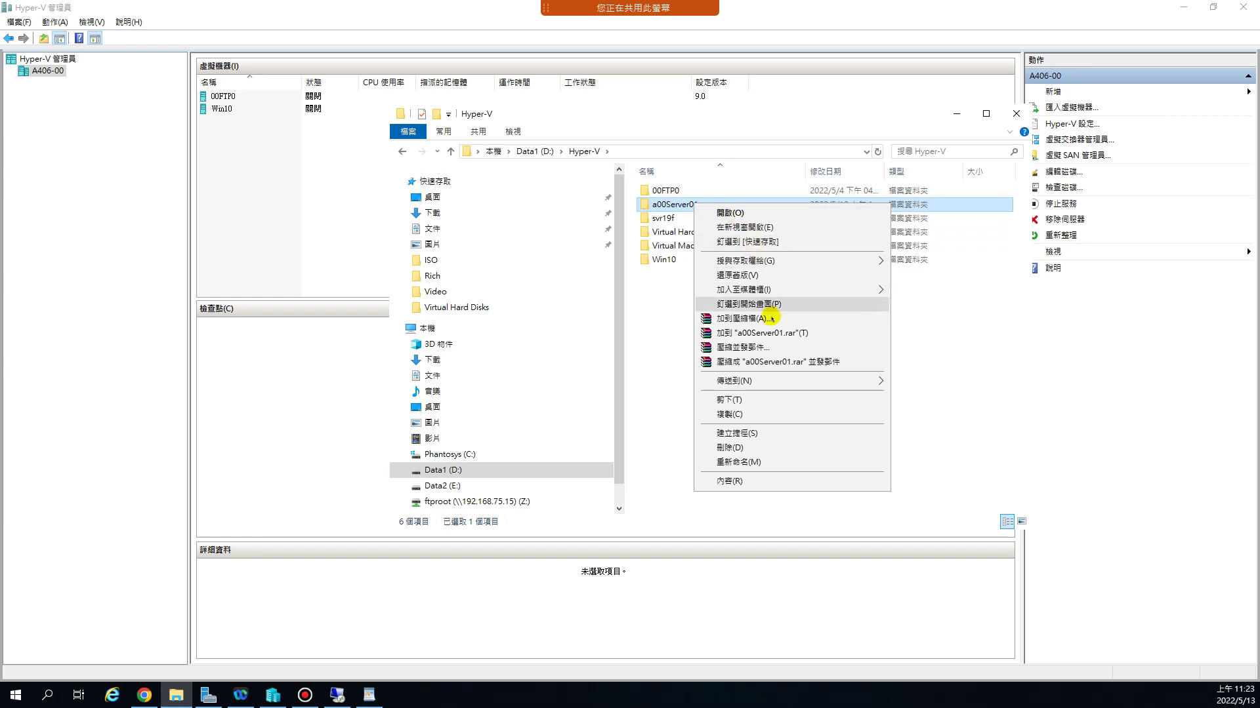
left_click(778, 420)
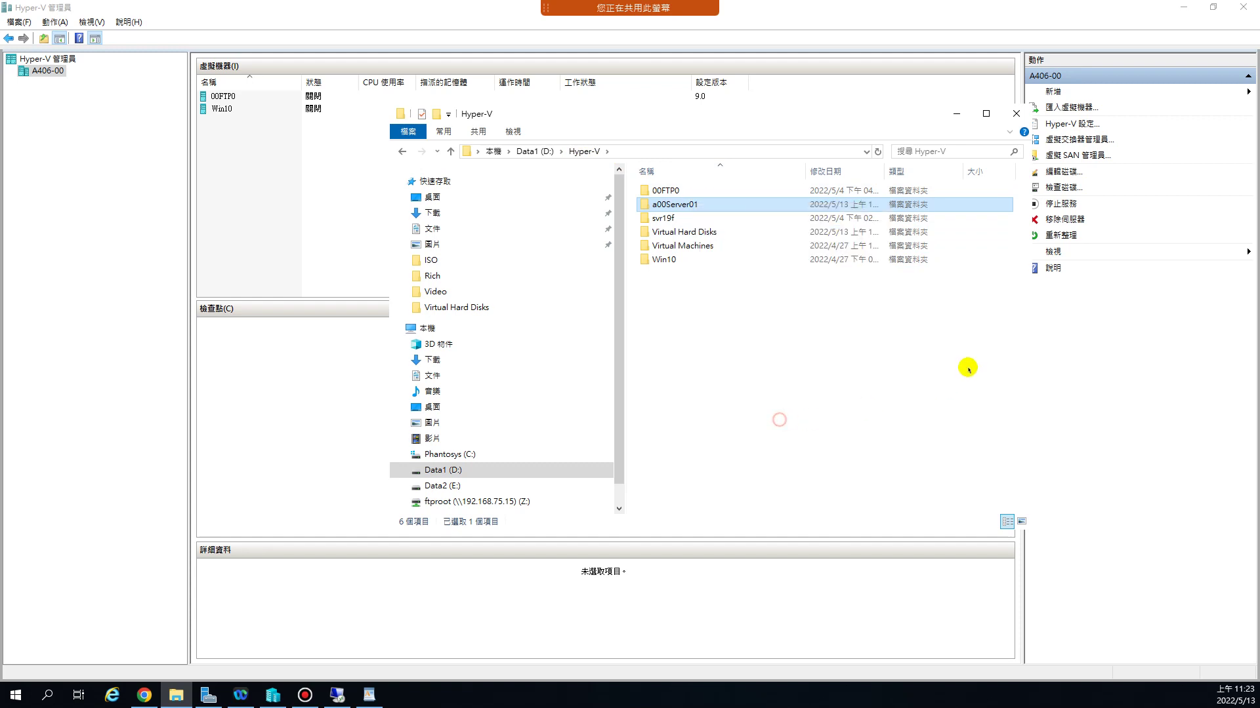
right_click(679, 204)
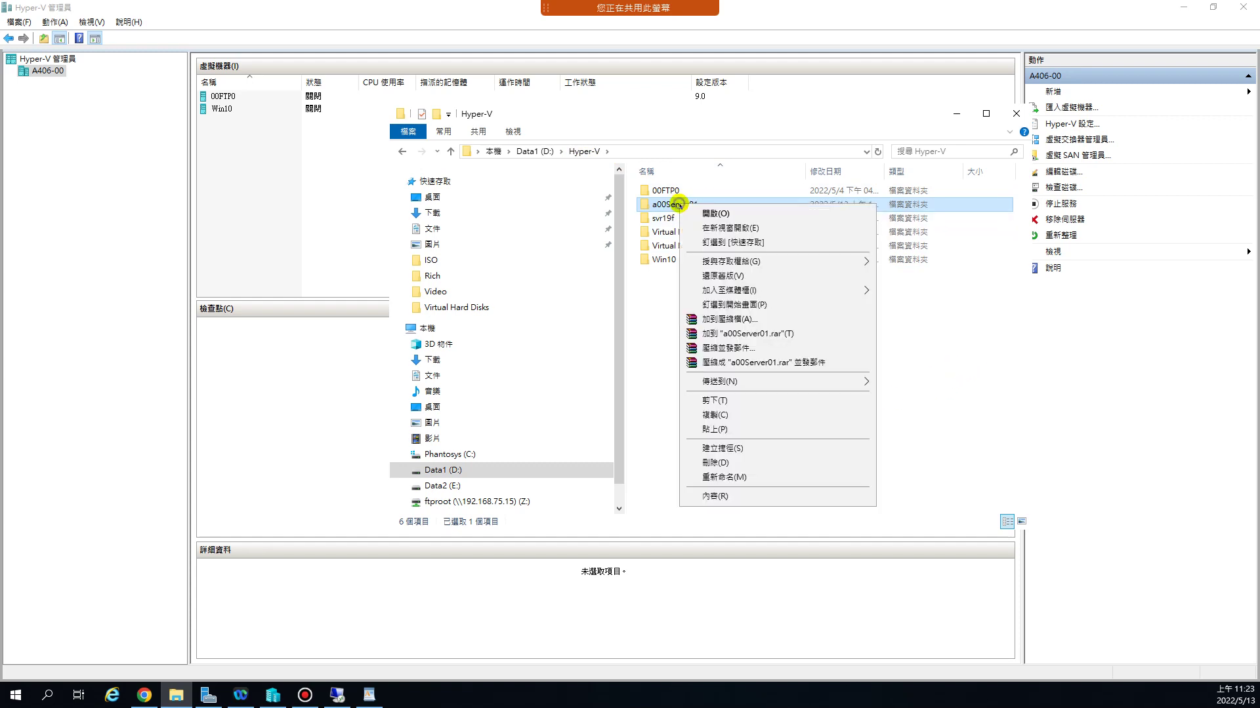
left_click(720, 413)
left_click(702, 334)
right_click(703, 334)
left_click(755, 423)
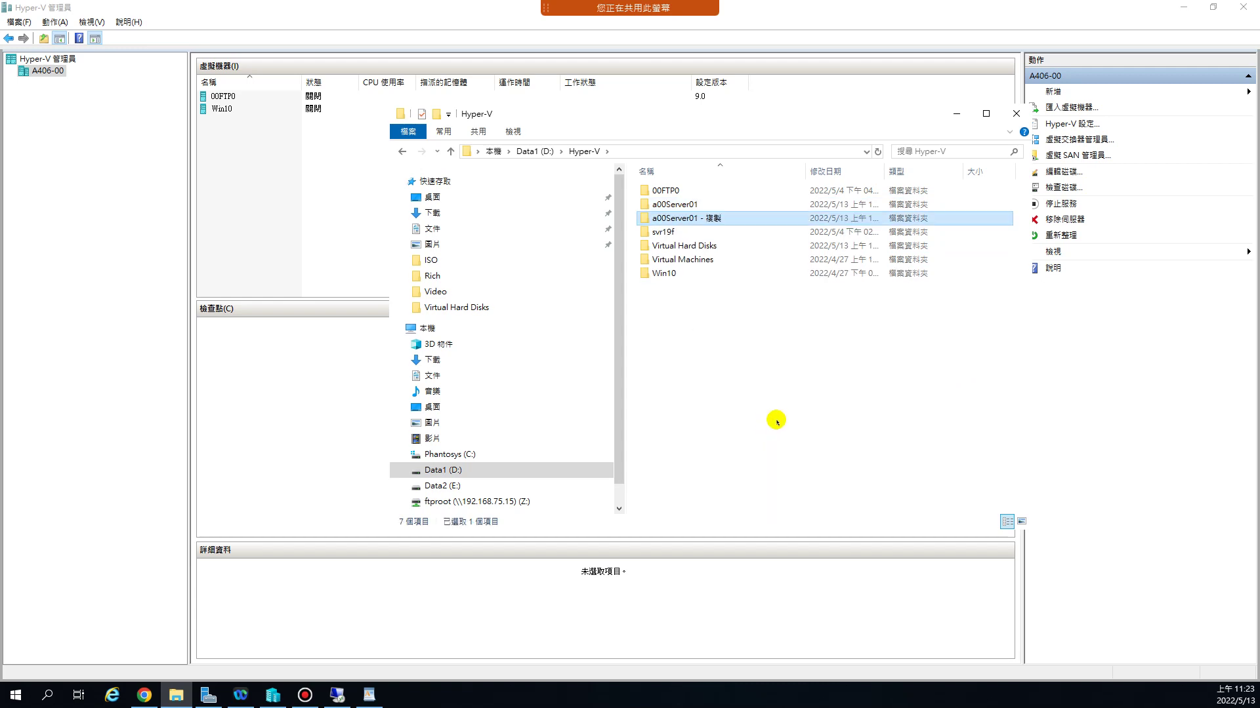
- Rename the copied a00Server01 folder as a00Server02
key("F2")
key("End")
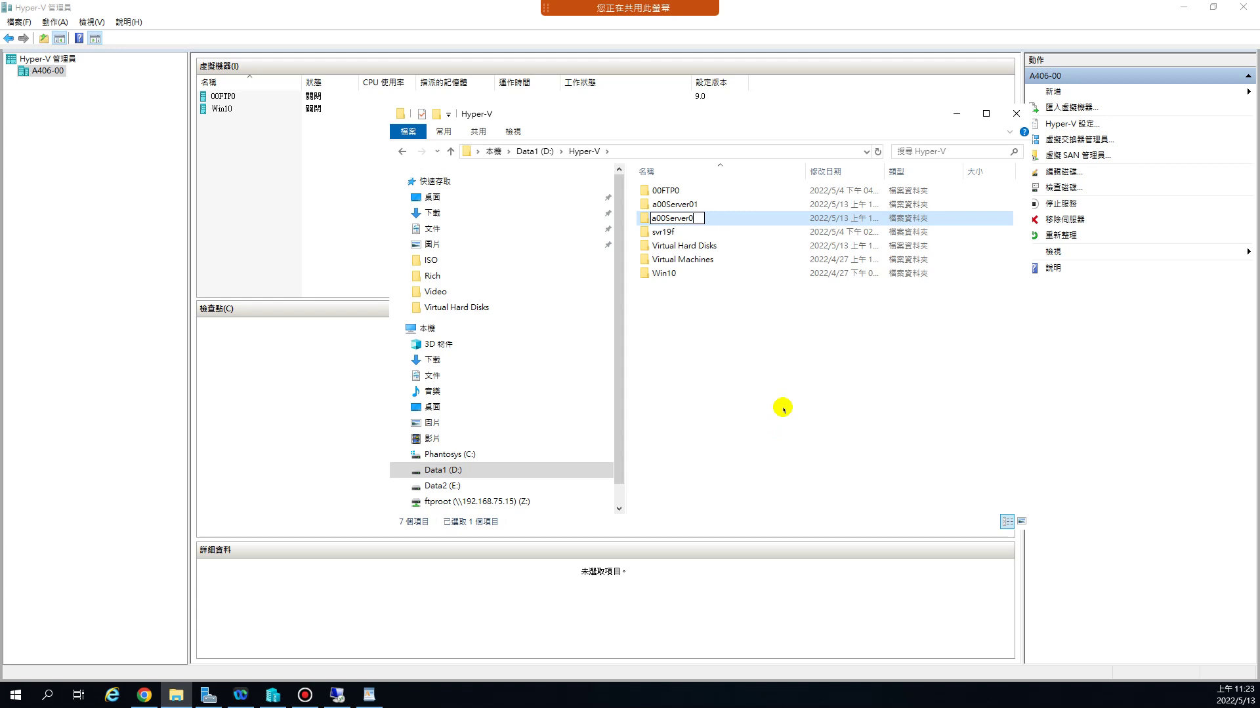
type("2")
key("Return")
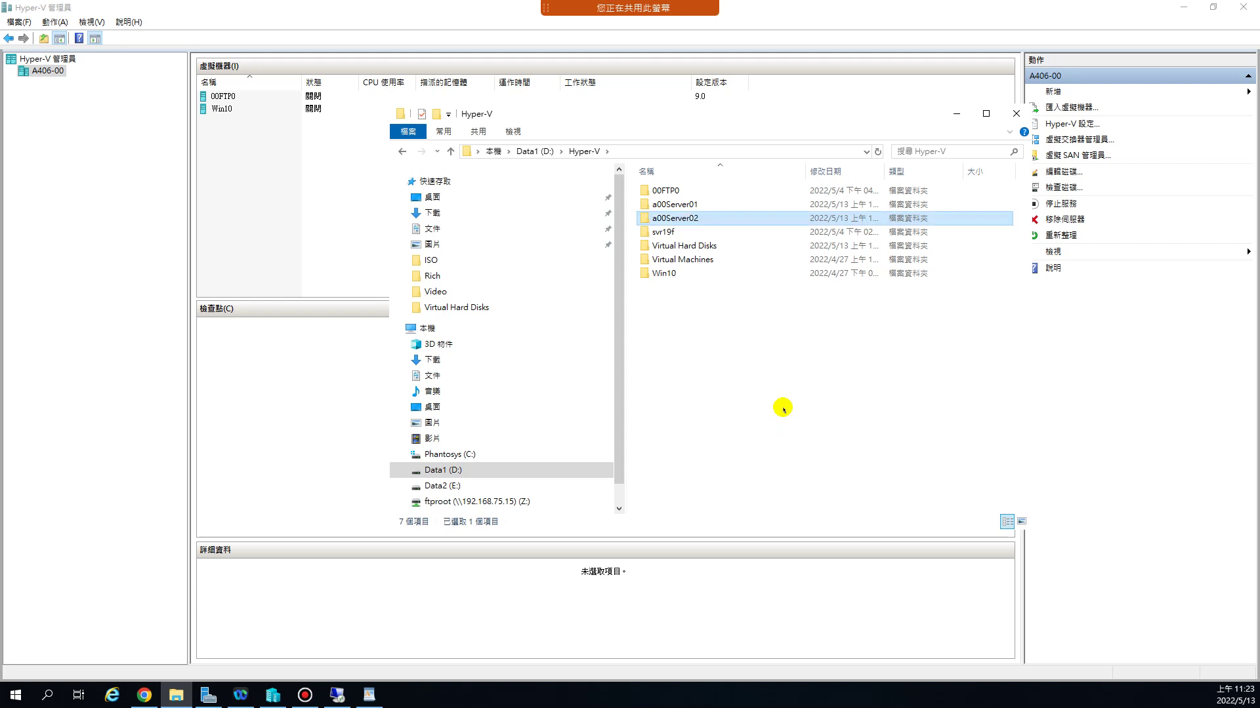
- Rename the disk file in a00Server02\Virtual Hard Disks as a00Server02.vhdx
double_click(689, 214)
double_click(674, 191)
left_click(685, 191)
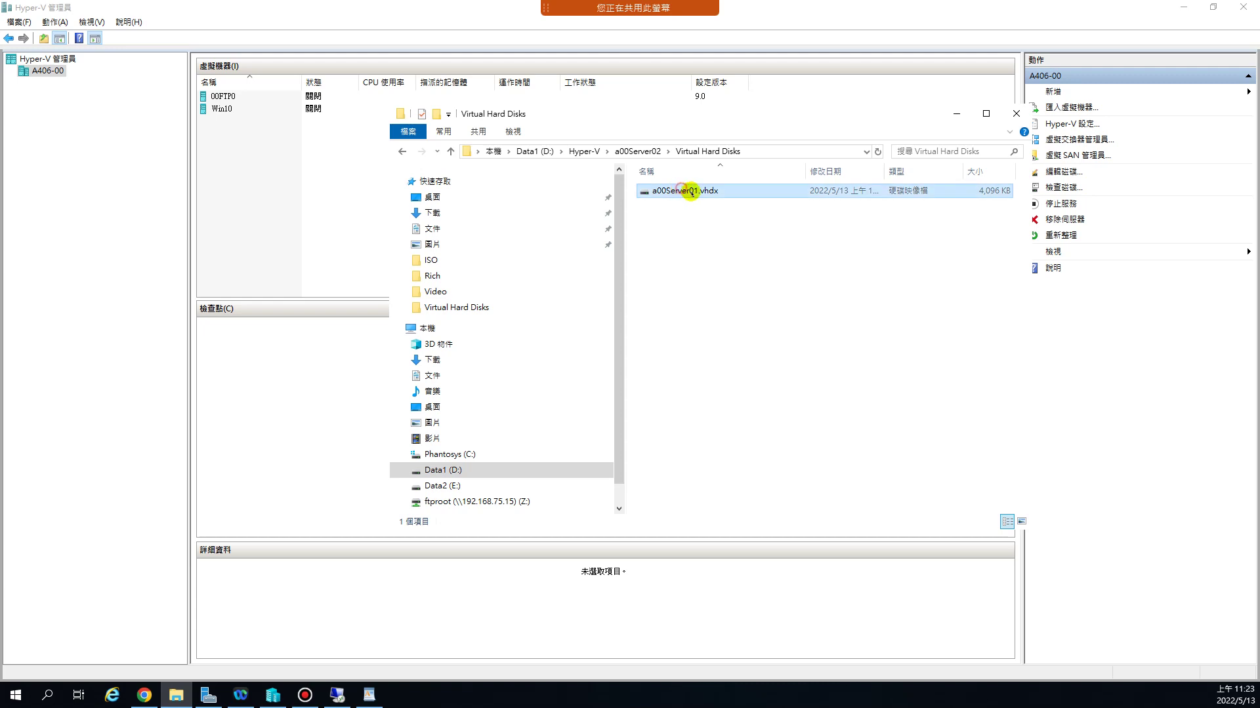
key("F2")
key("Right")
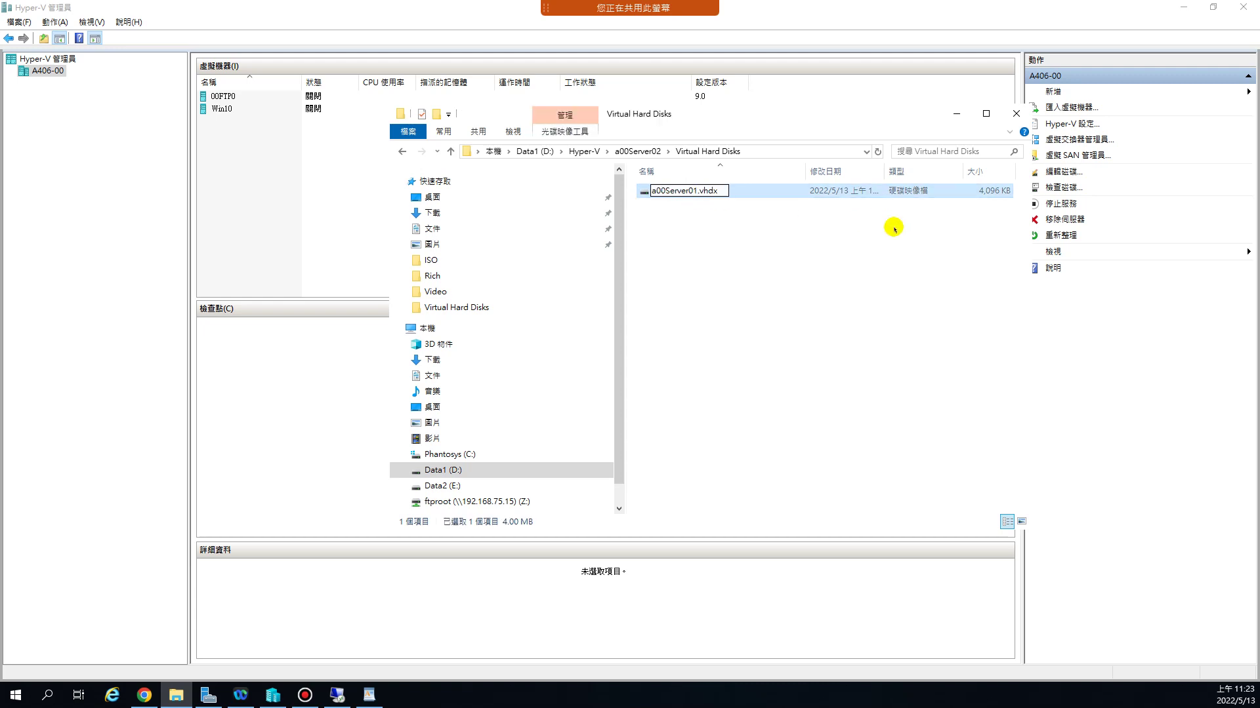
key("BackSpace")
type("2")
key("Return")
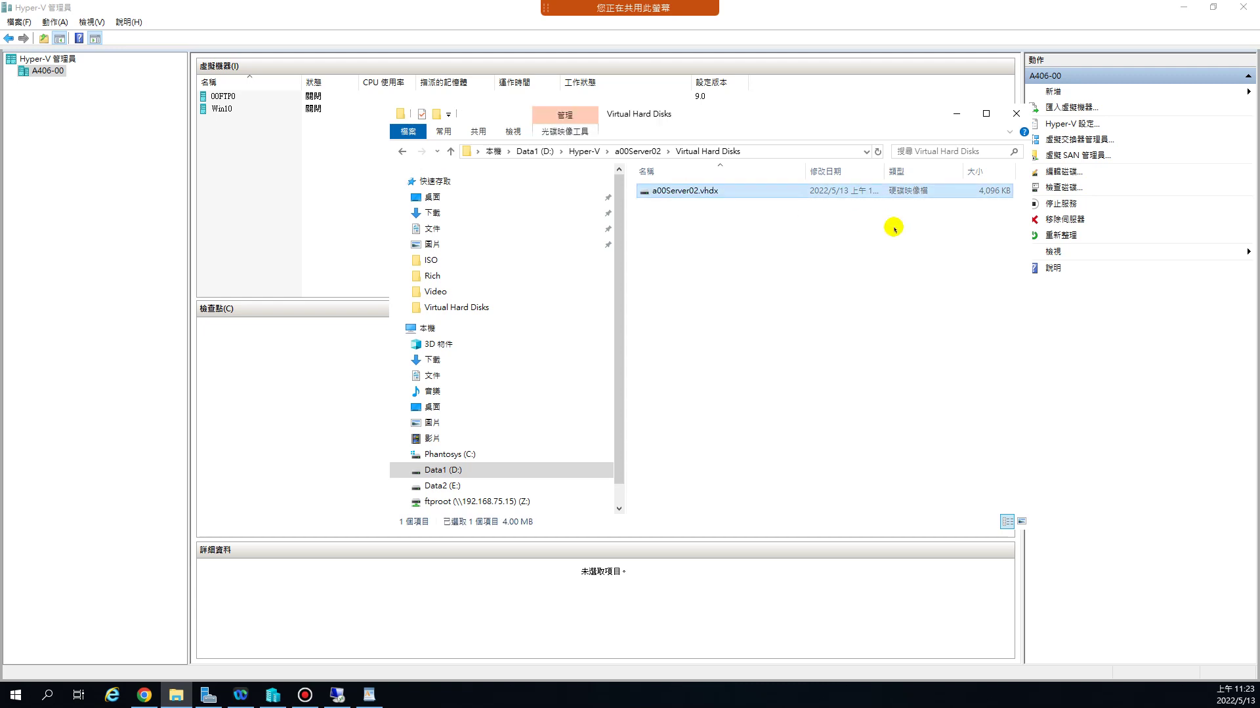
left_click(763, 270)
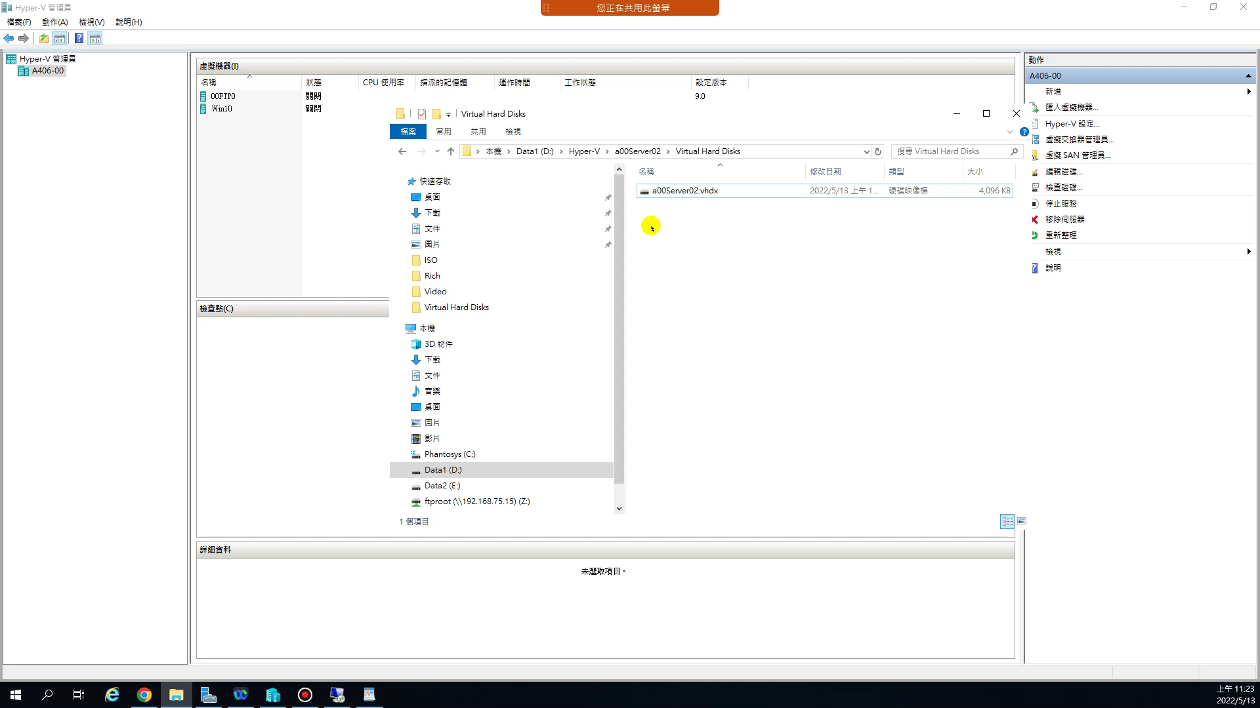
- Duplicate the a00Server02 folder within D:\Hyper-V
left_click(583, 151)
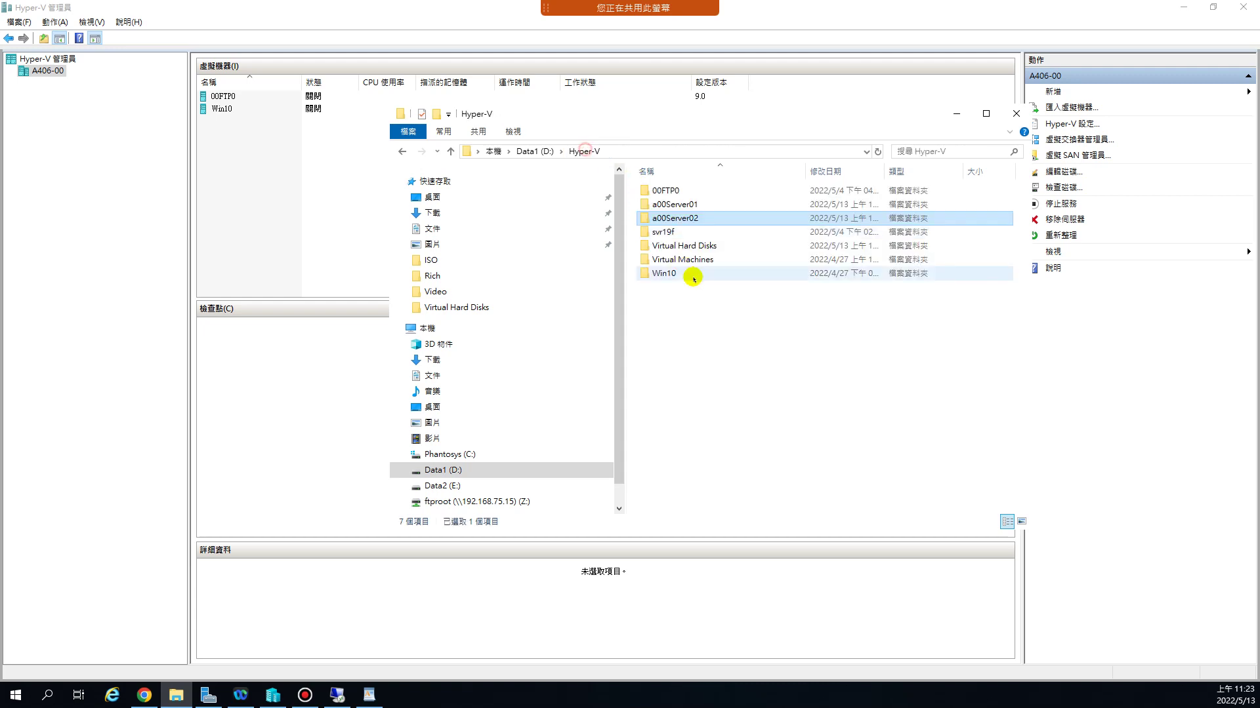
right_click(690, 220)
left_click(740, 427)
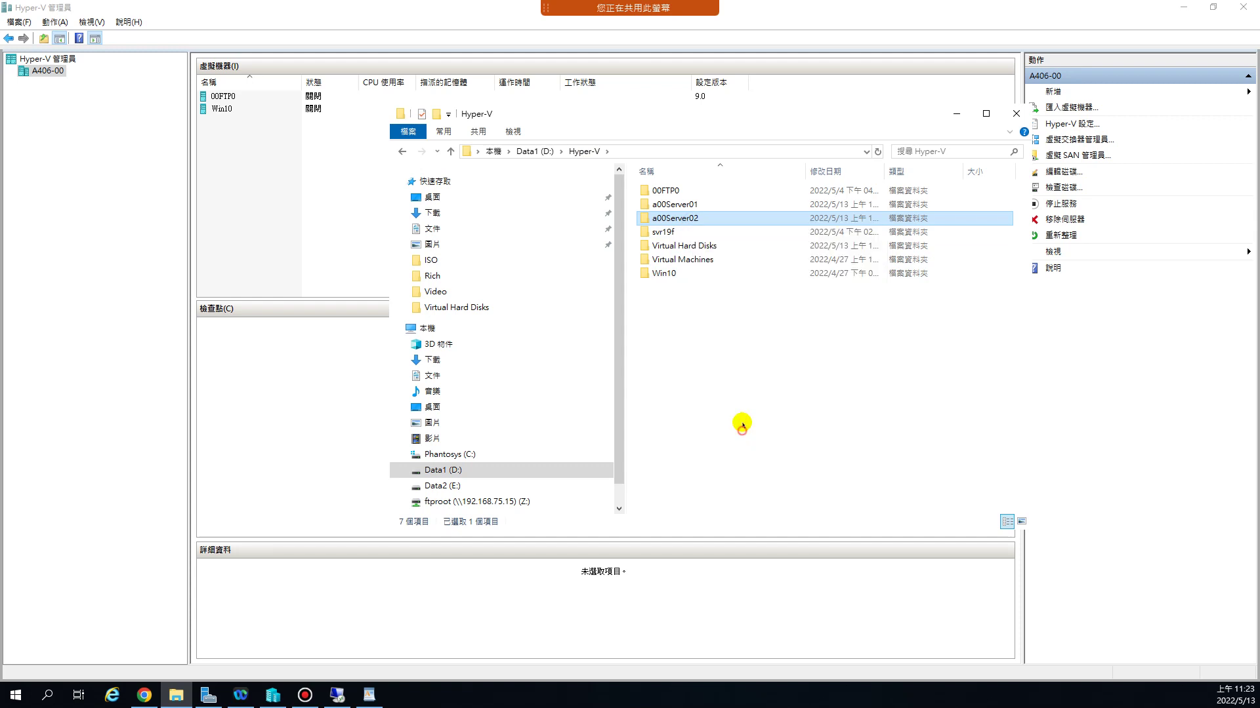
right_click(716, 328)
left_click(755, 407)
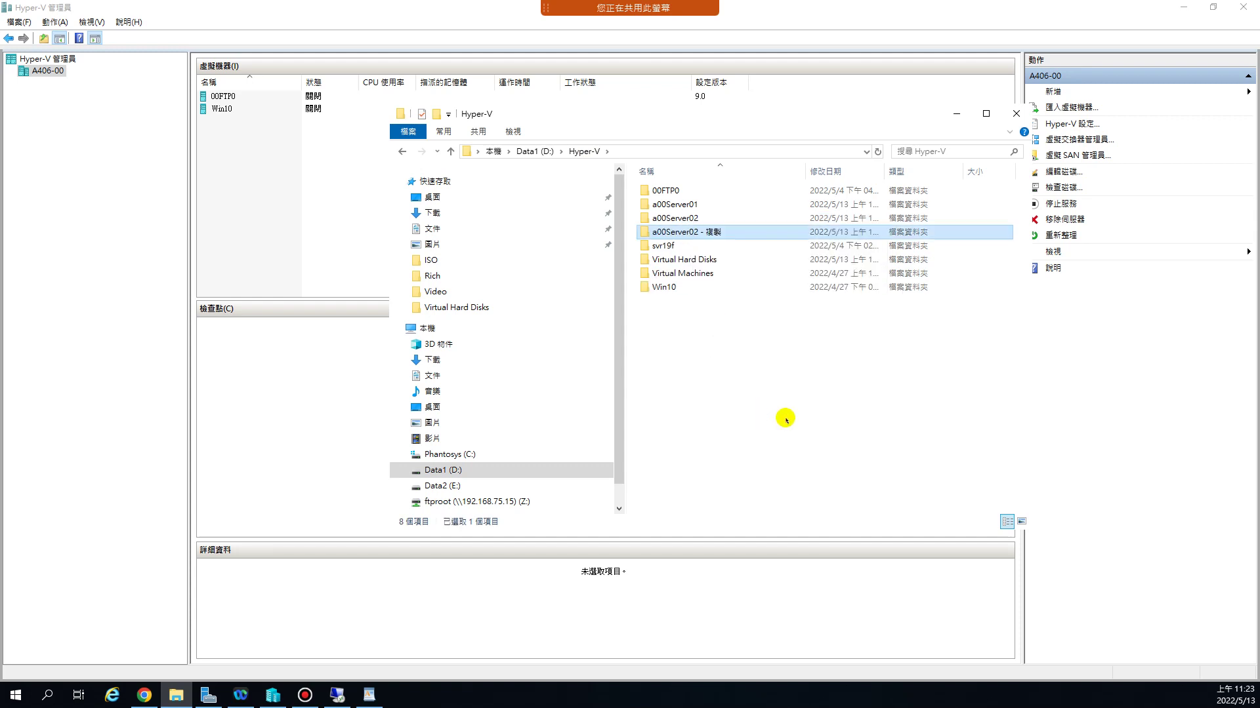
- Rename the copied a00Server02 folder as a00Server03
key("F2")
key("End")
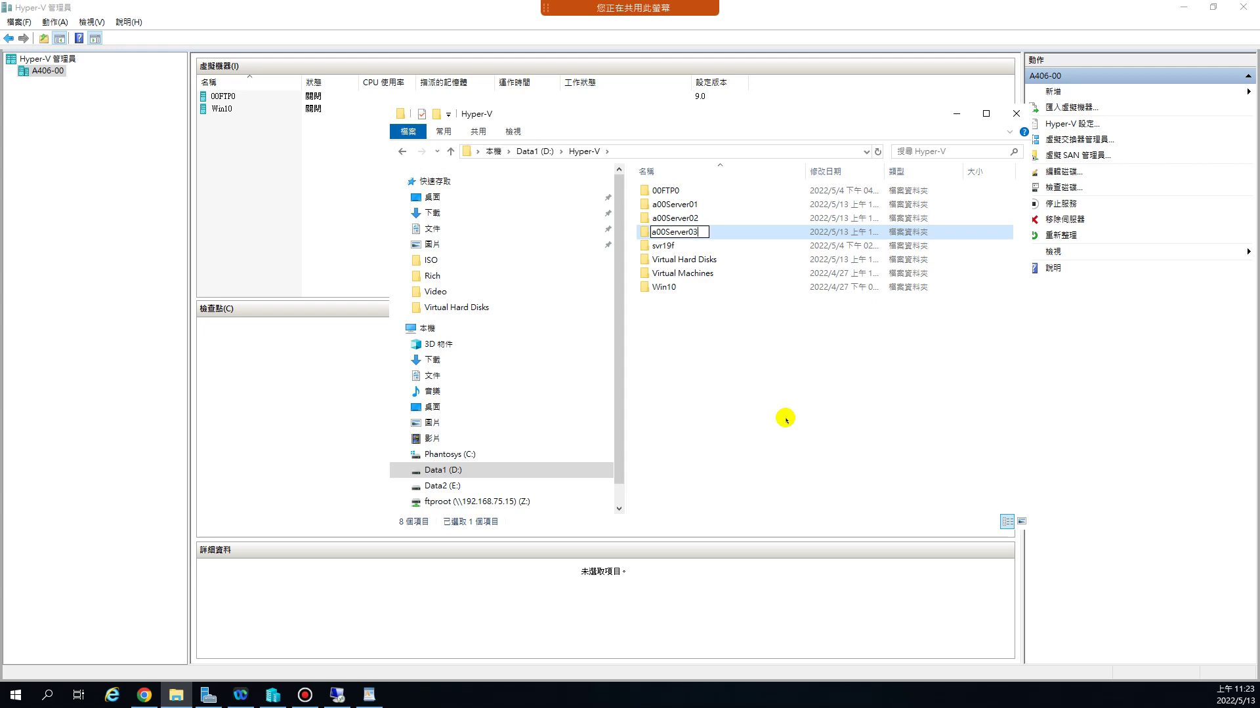
type("3")
key("Return")
- Rename the disk file in a00Server03\Virtual Hard Disks as a00Server03.vhdx
key("Return")
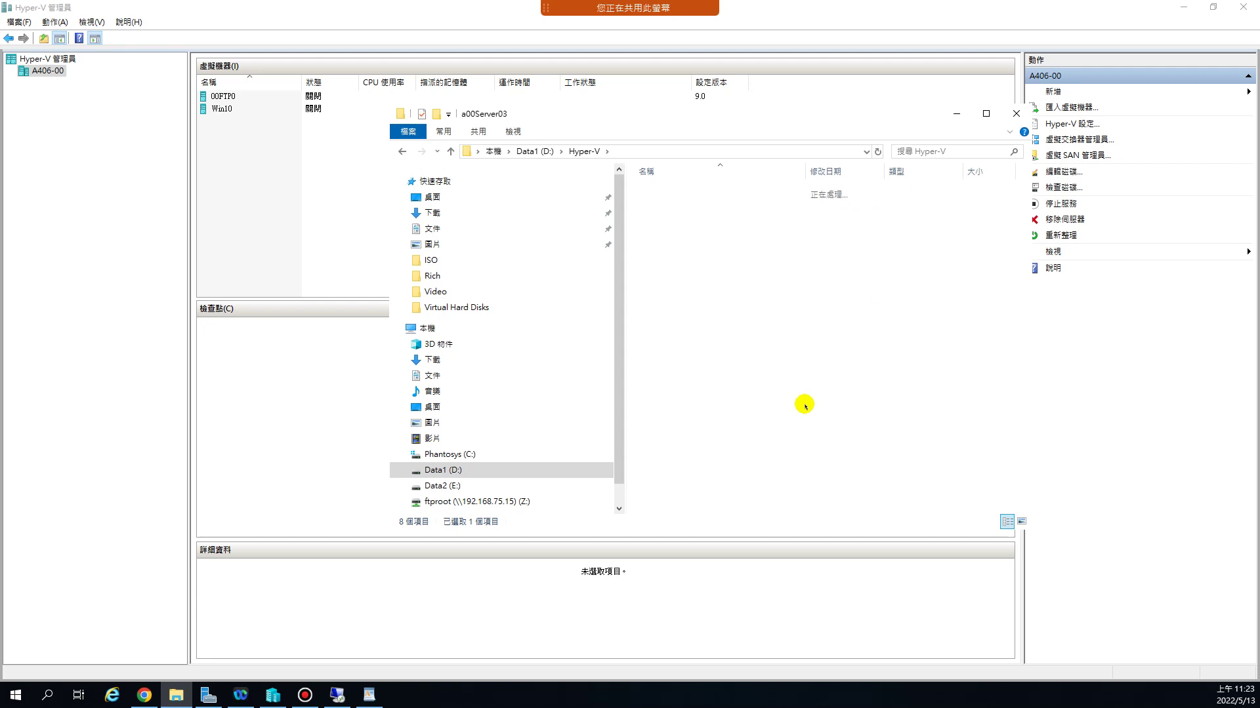
left_click(699, 194)
key("Return")
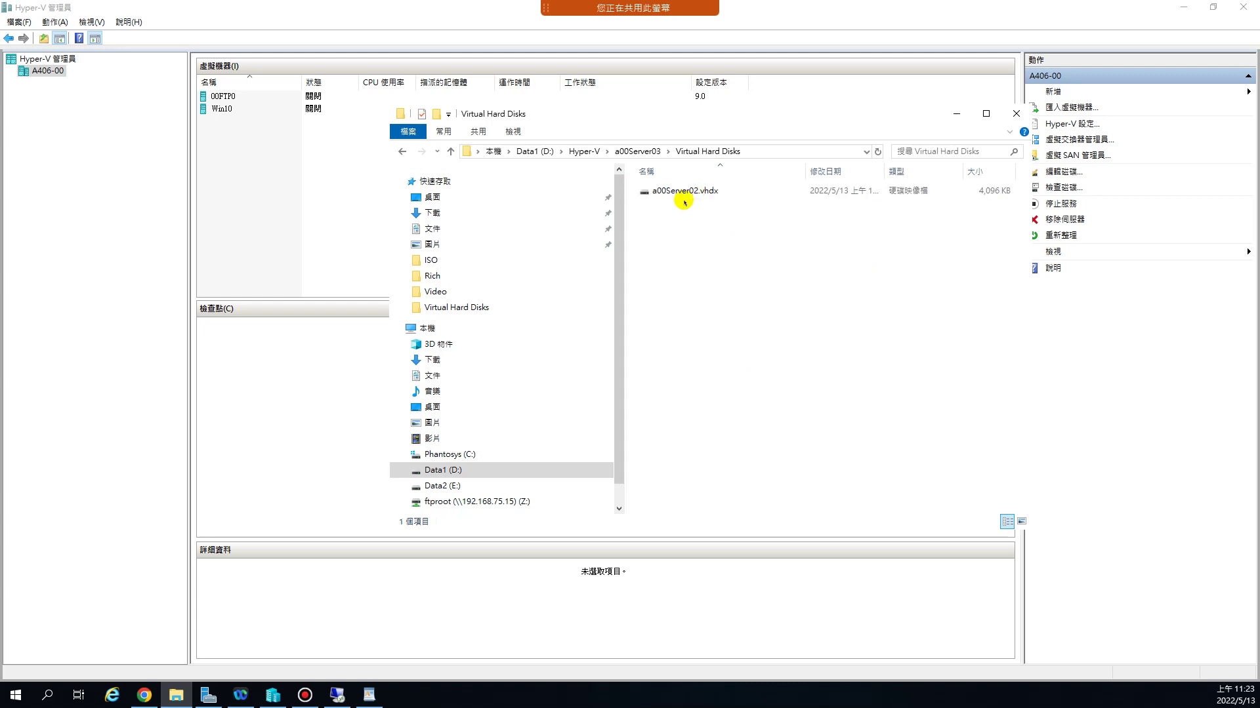
left_click(681, 194)
key("F2")
key("Right")
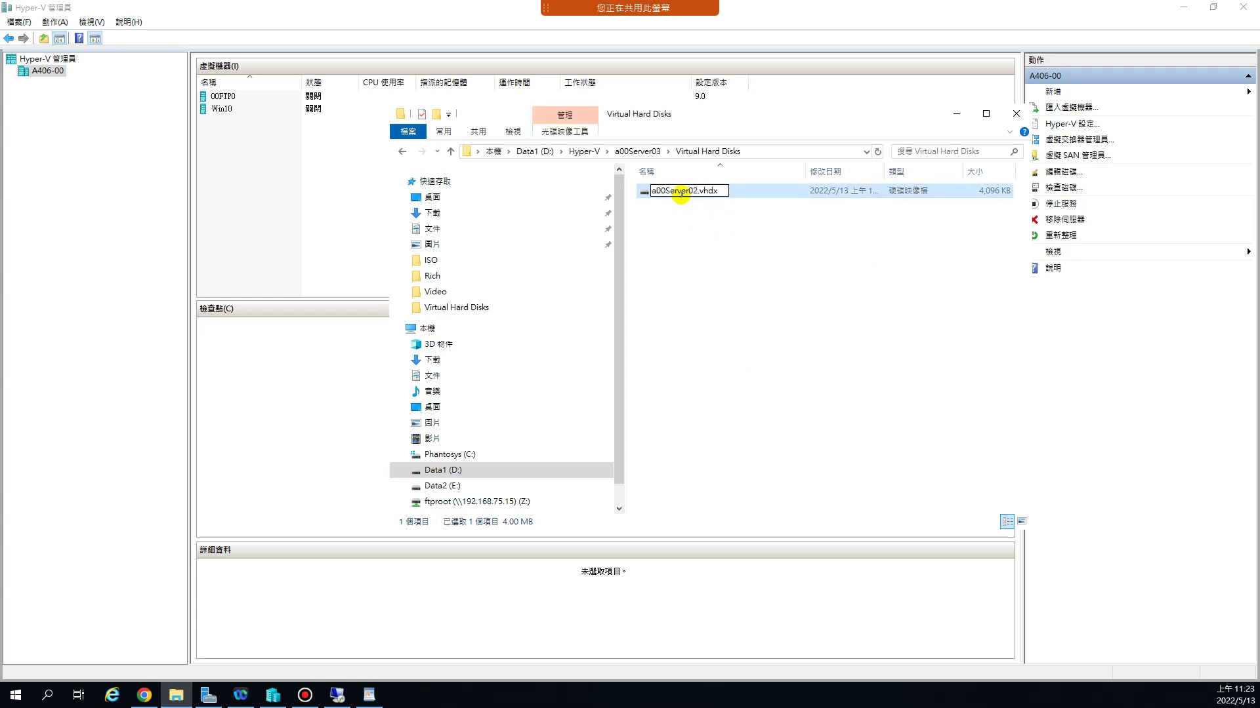
key("BackSpace")
type("3")
key("Return")
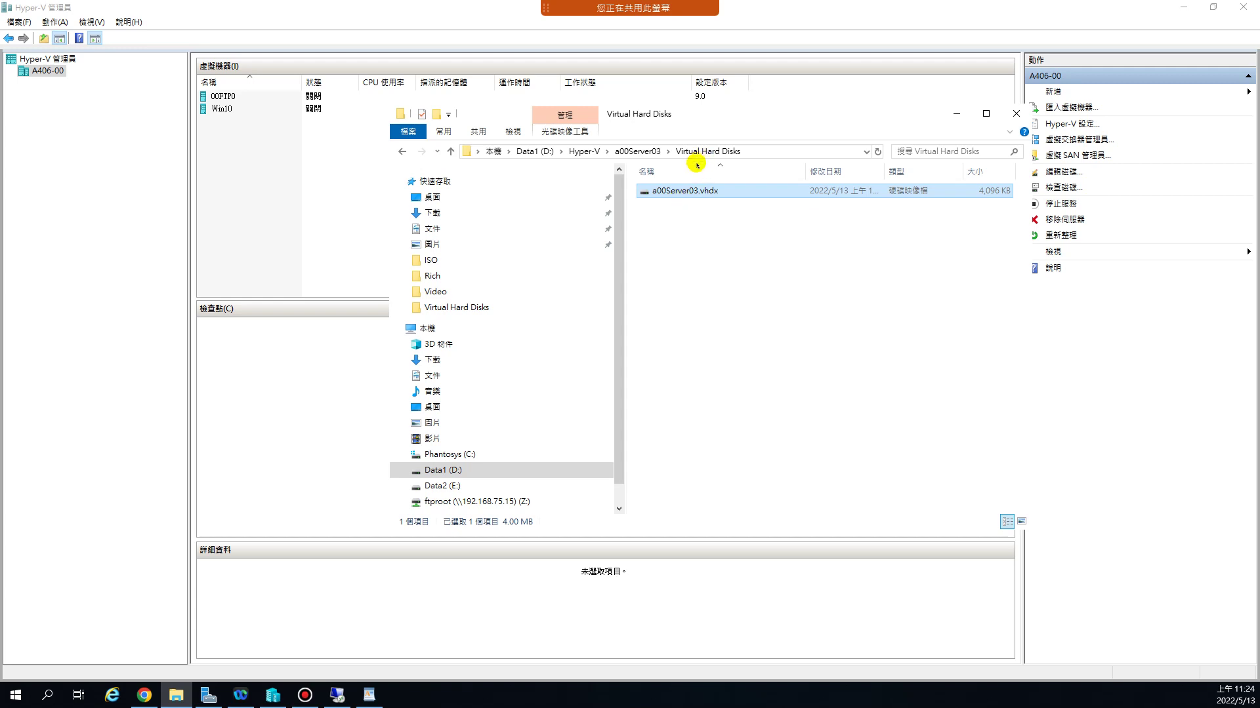
- Return to D:\Hyper-V and copy the a00Server01 folder's name as text without renaming the folder
left_click(587, 152)
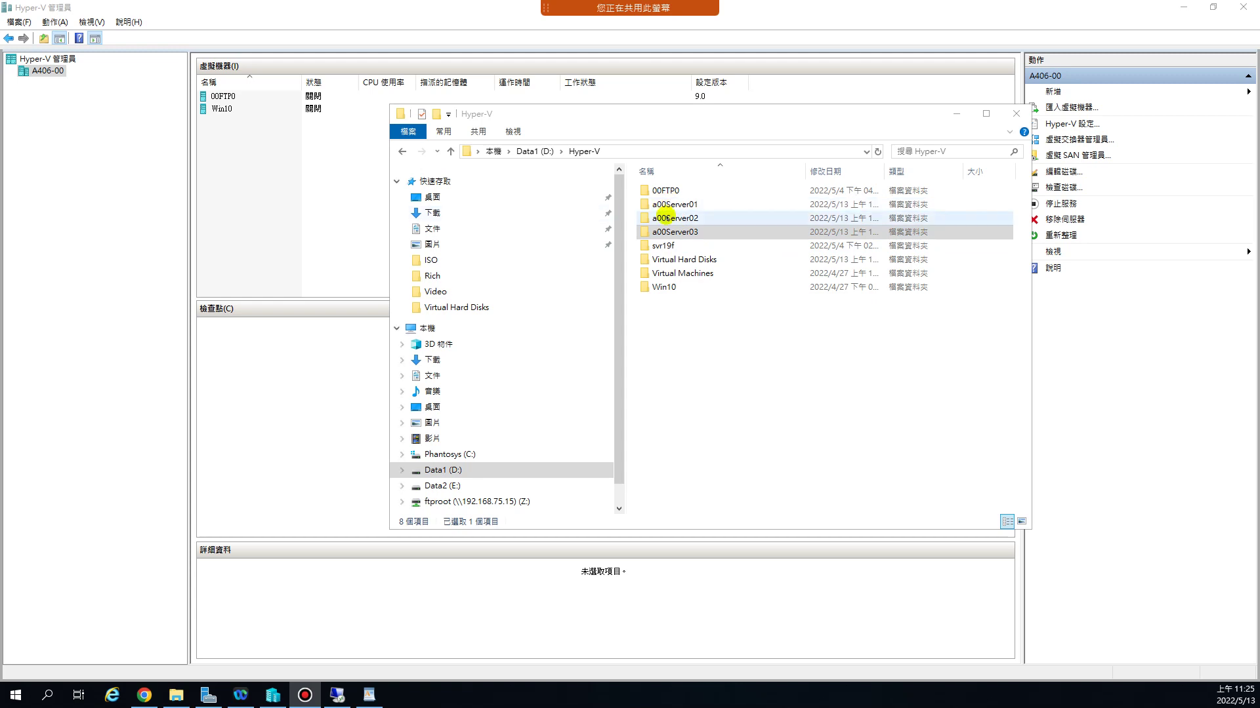
left_click(702, 219)
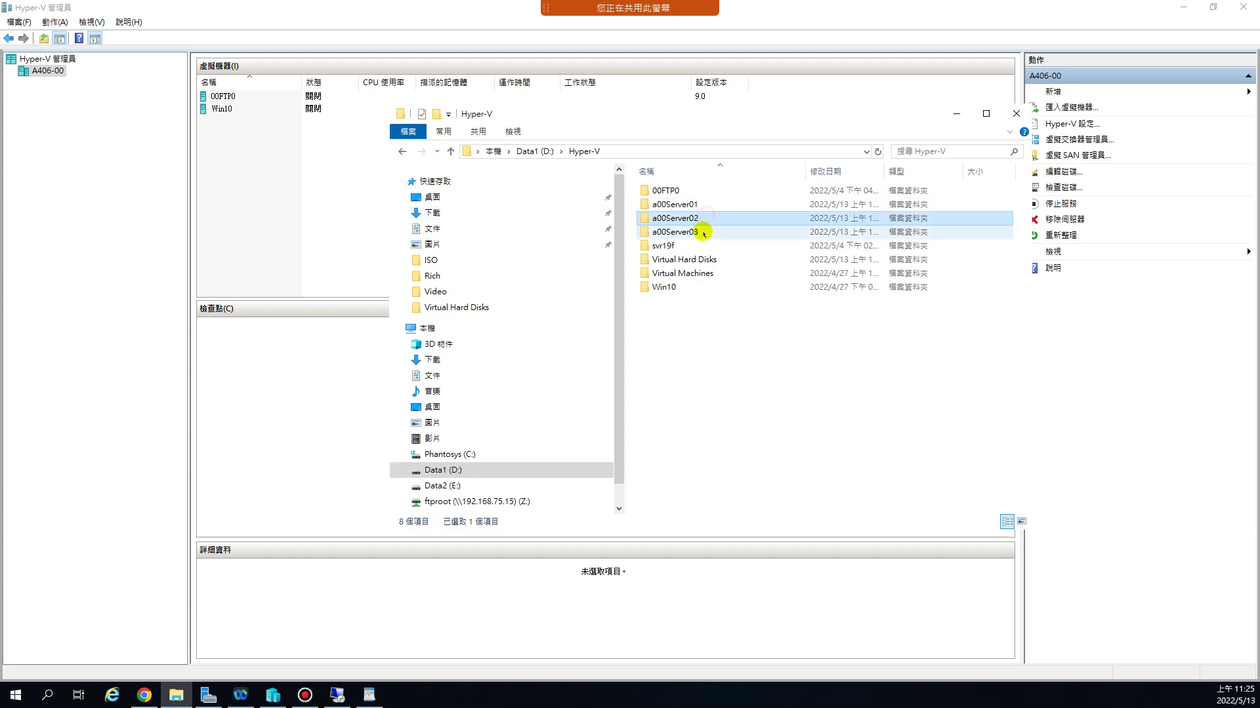
left_click(703, 233)
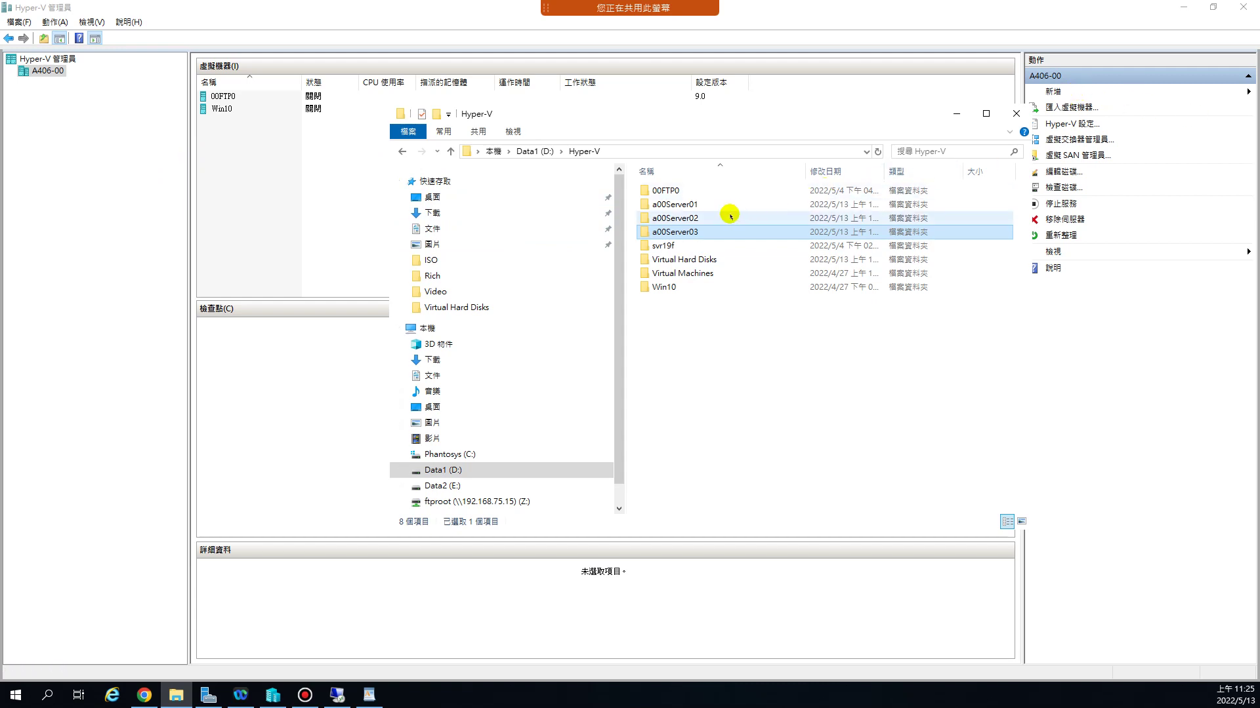
left_click(682, 205)
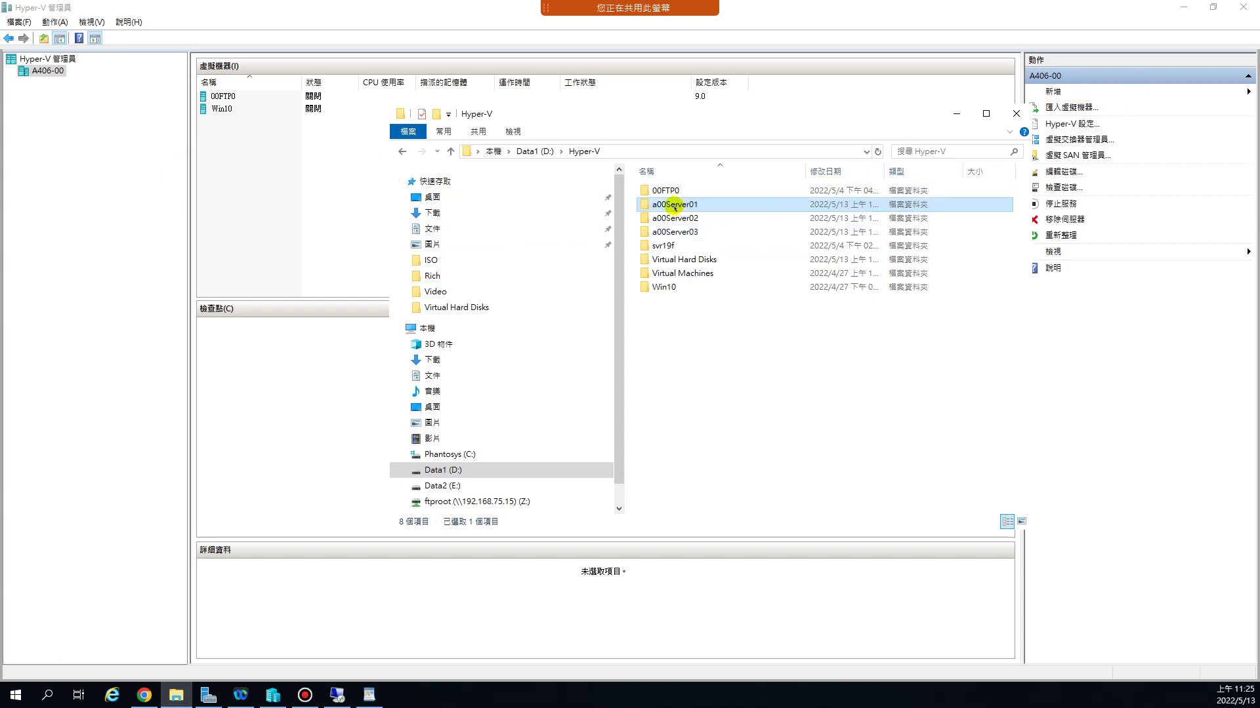
left_click(676, 206)
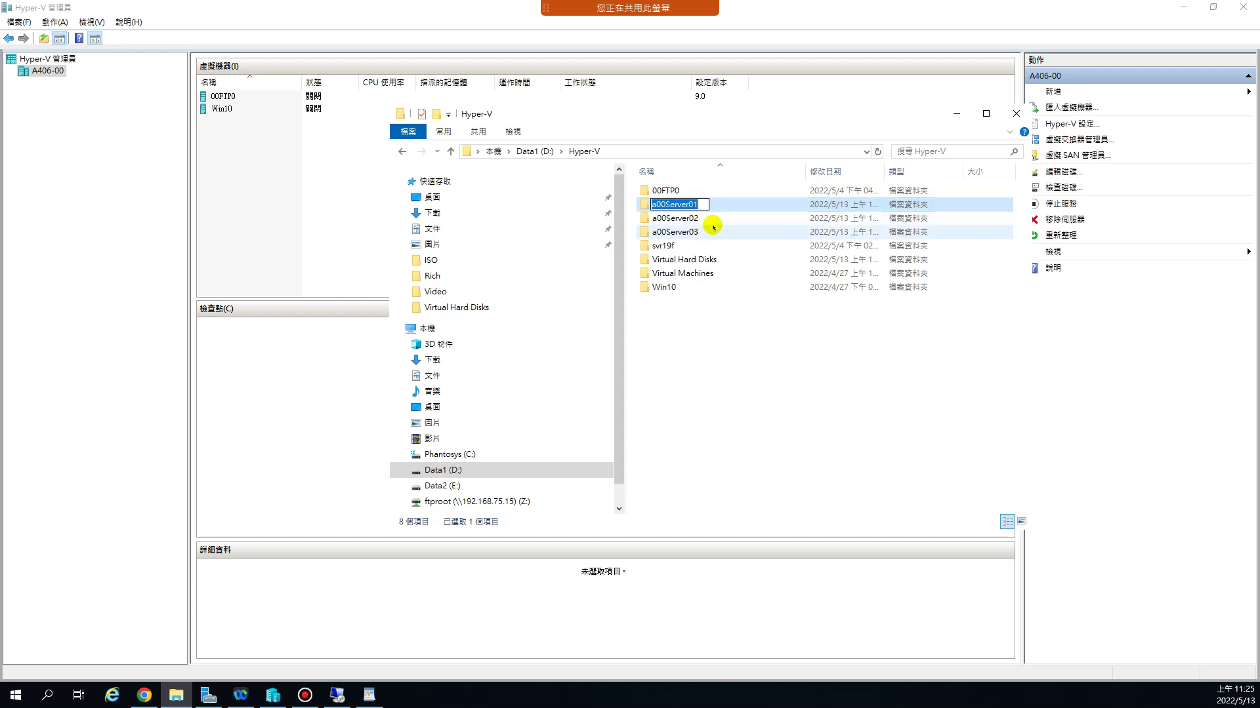
right_click(687, 209)
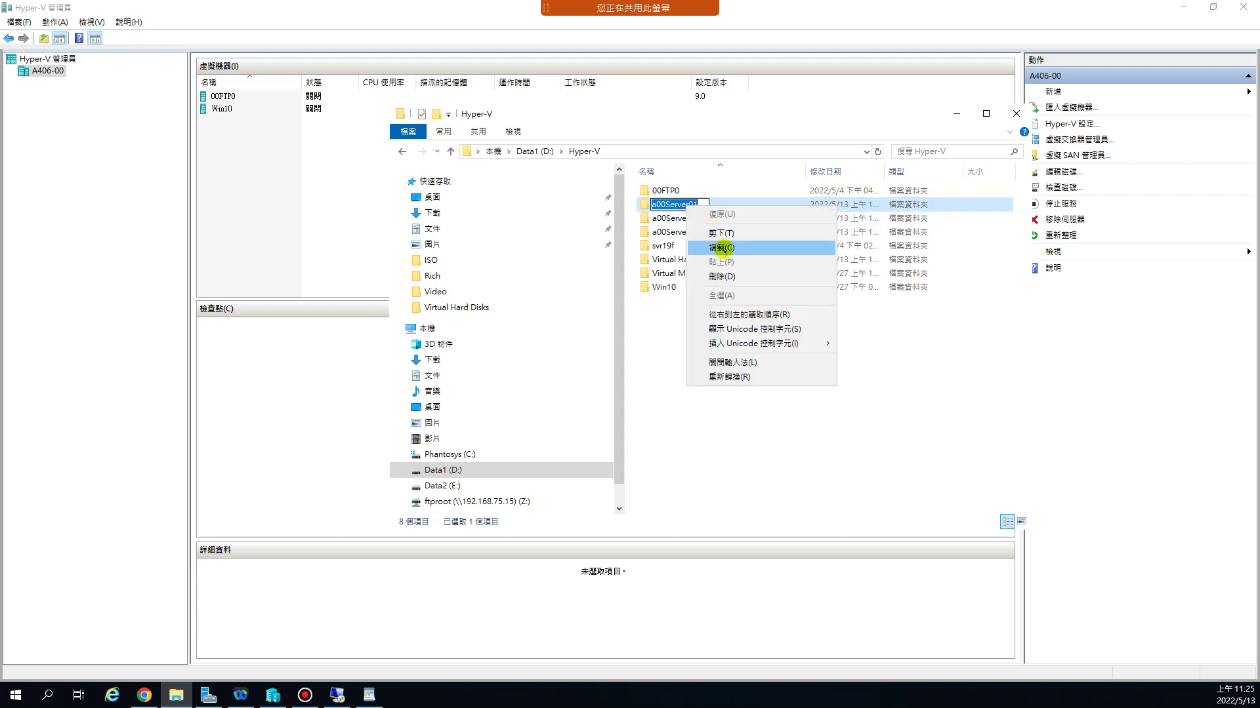
left_click(724, 249)
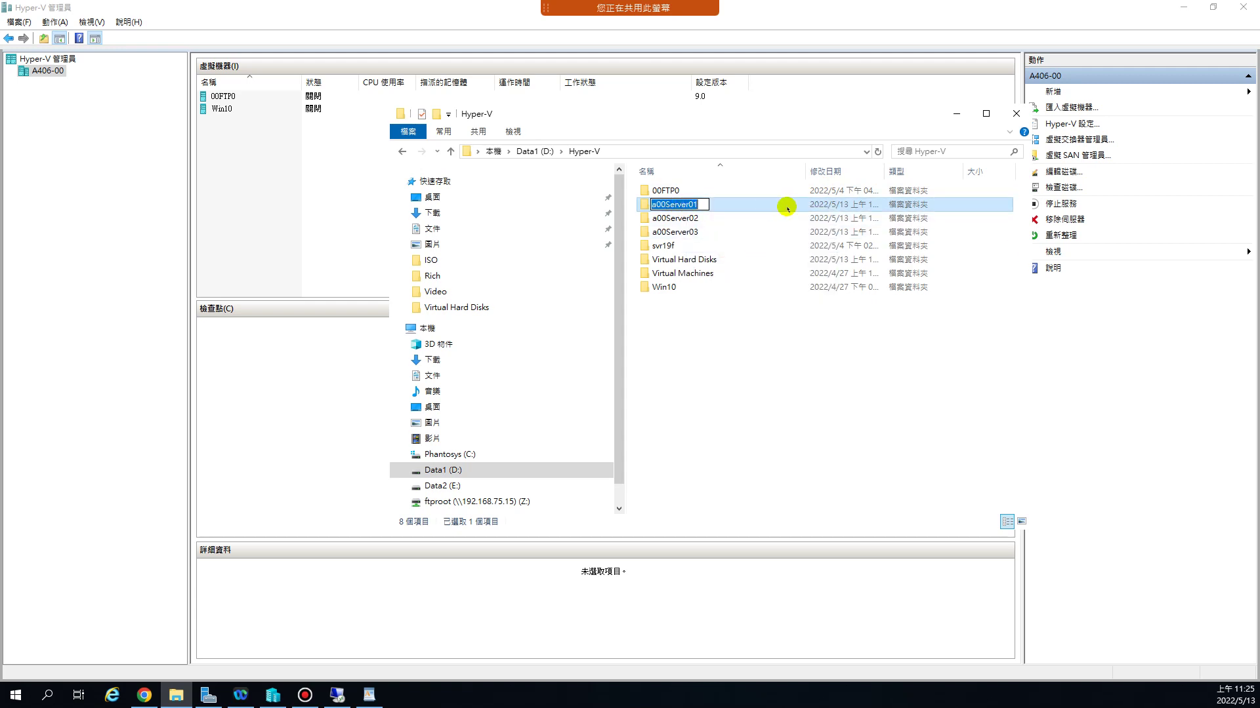
left_click(787, 207)
left_click(755, 113)
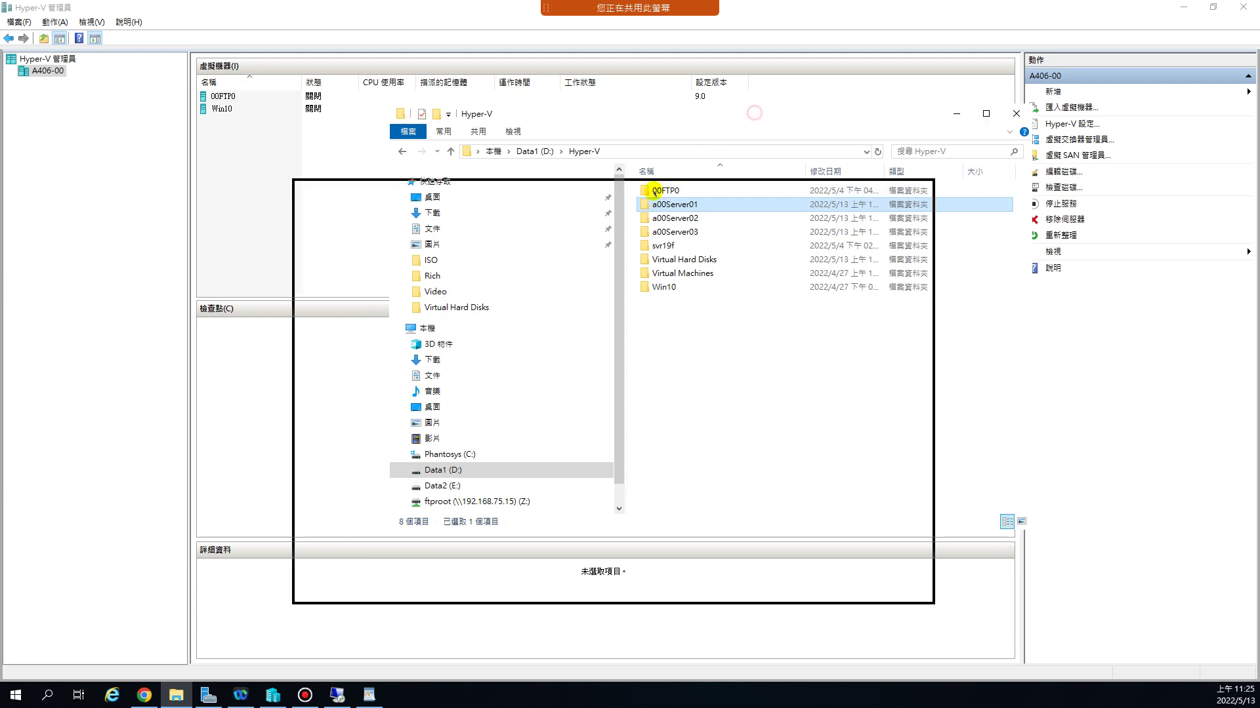
- Switch to Hyper-V Manager, start creating a new virtual machine and name it a00Server01
left_click(1059, 90)
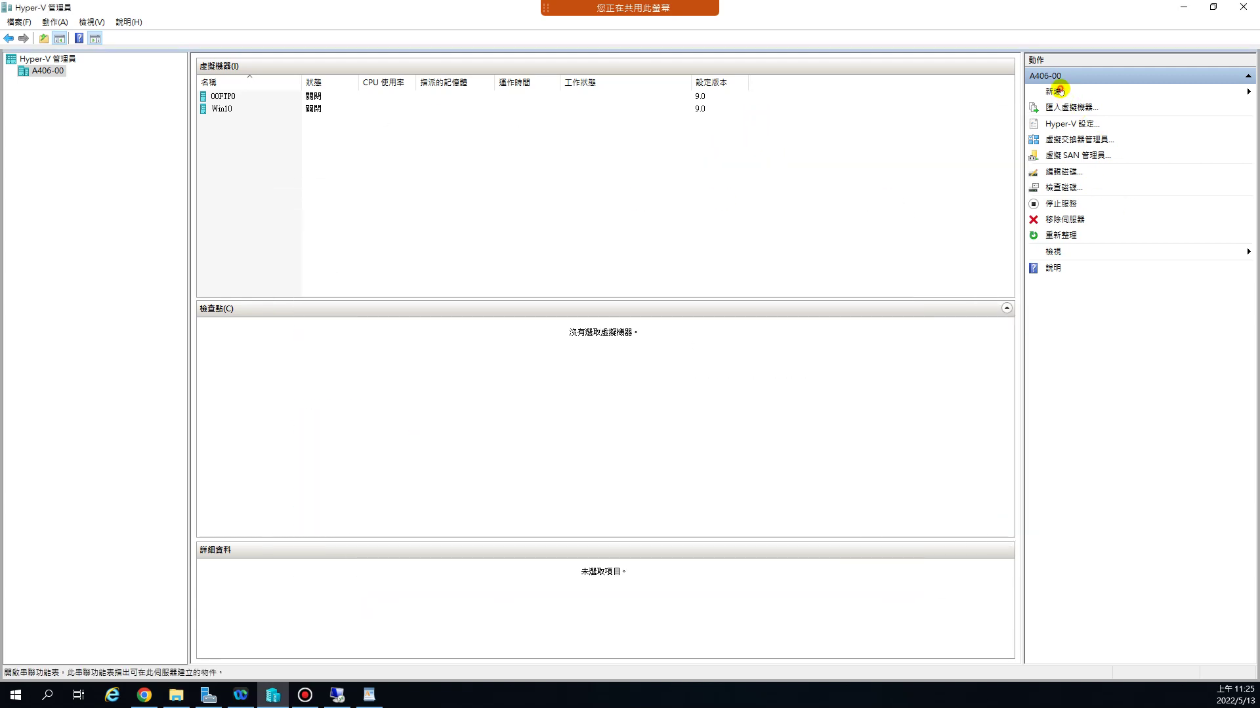
left_click(1184, 90)
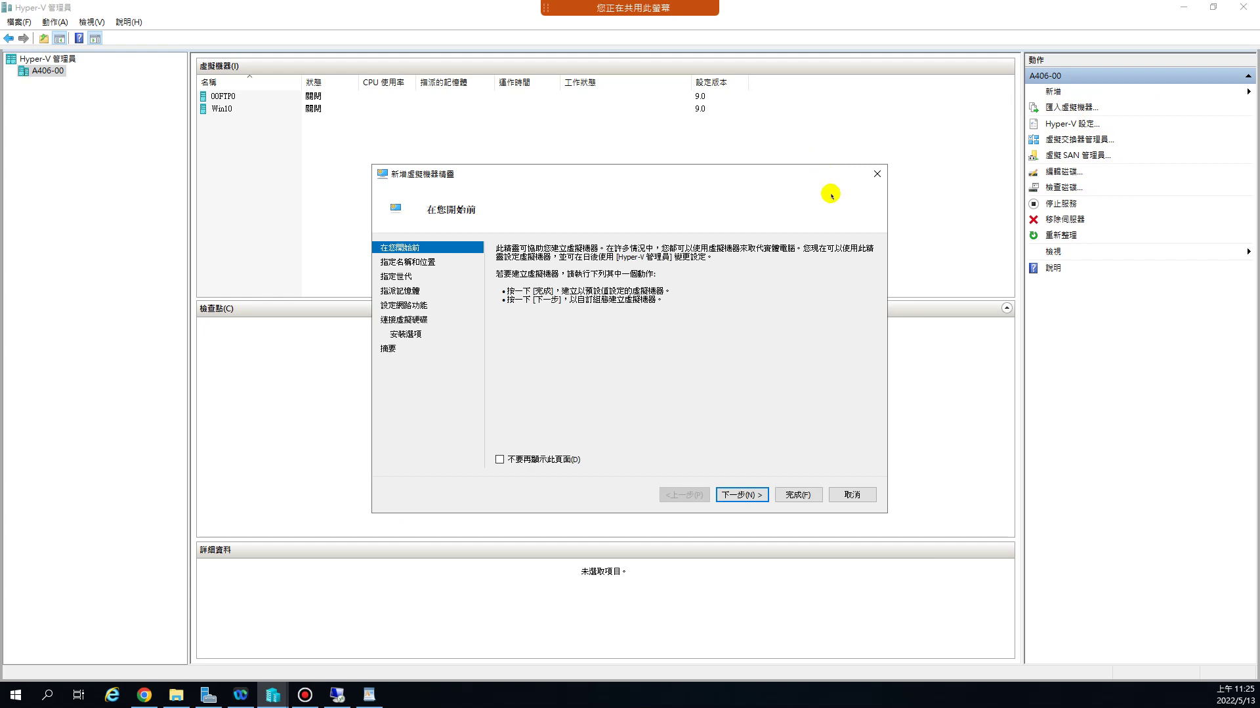
left_click(741, 495)
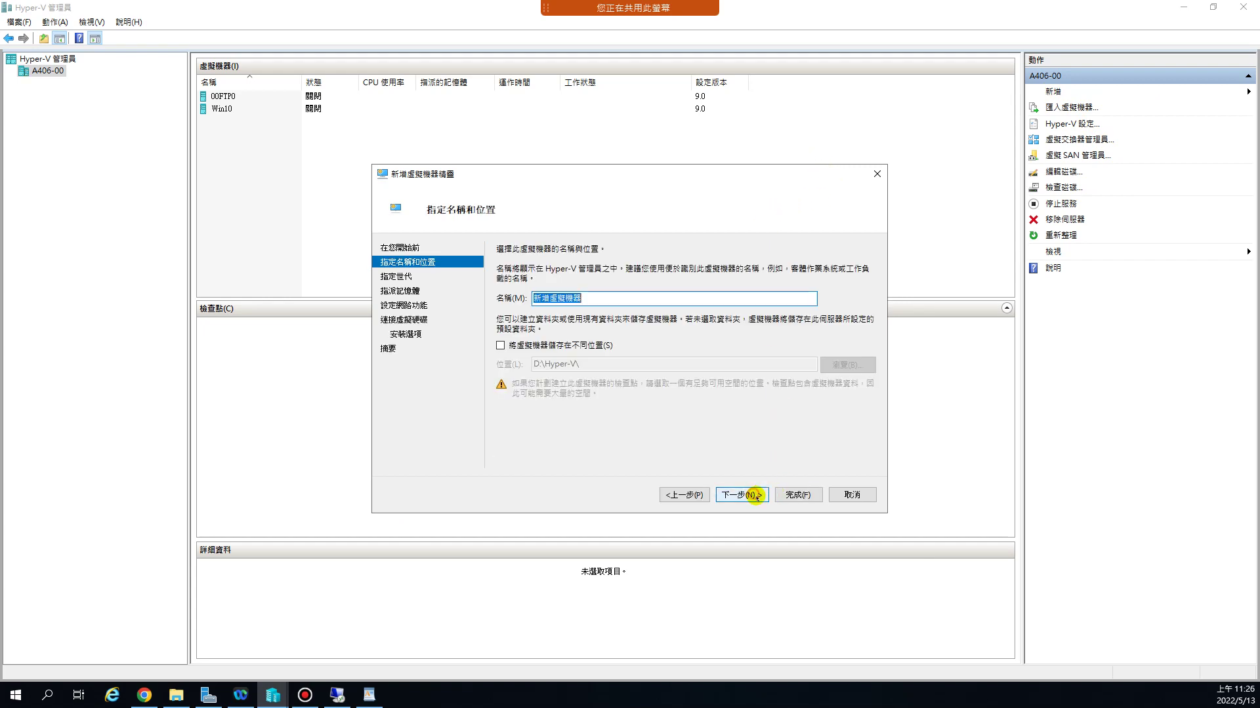
key("ctrl+v")
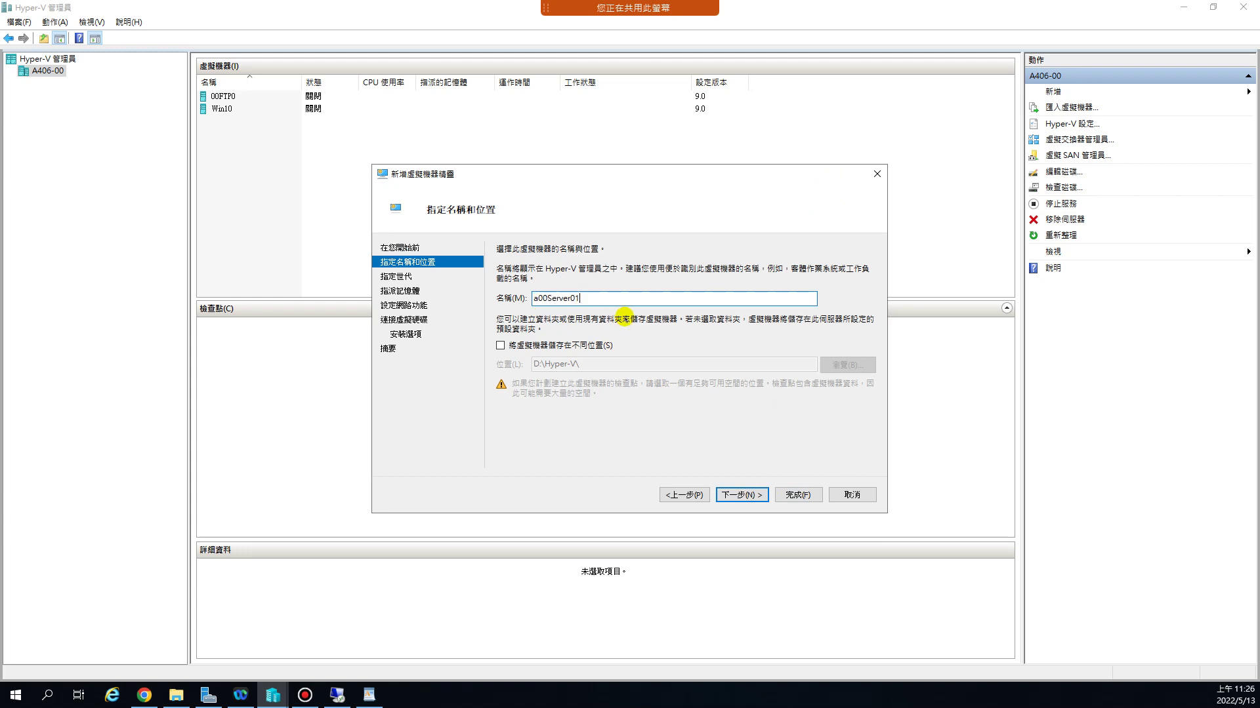
- Enable storing the virtual machine in a different location, keeping D:\Hyper-V\, and choose Generation 2
left_click(500, 345)
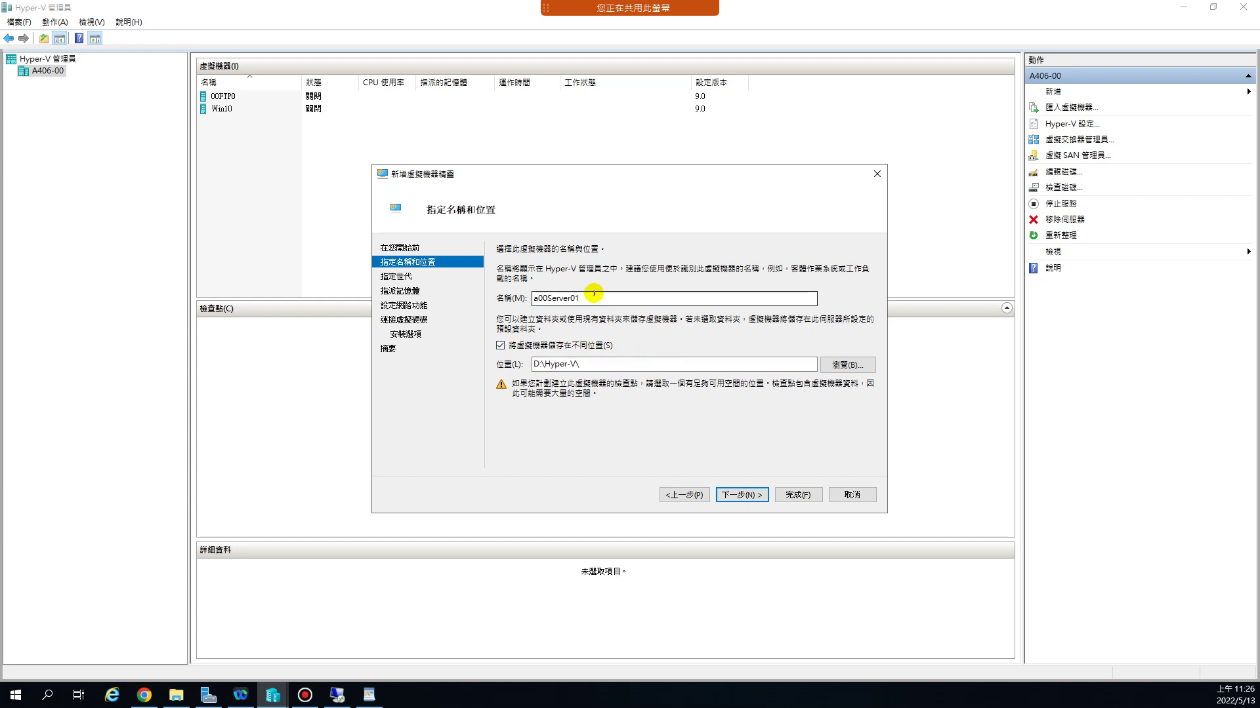
left_click_drag(595, 289, 514, 299)
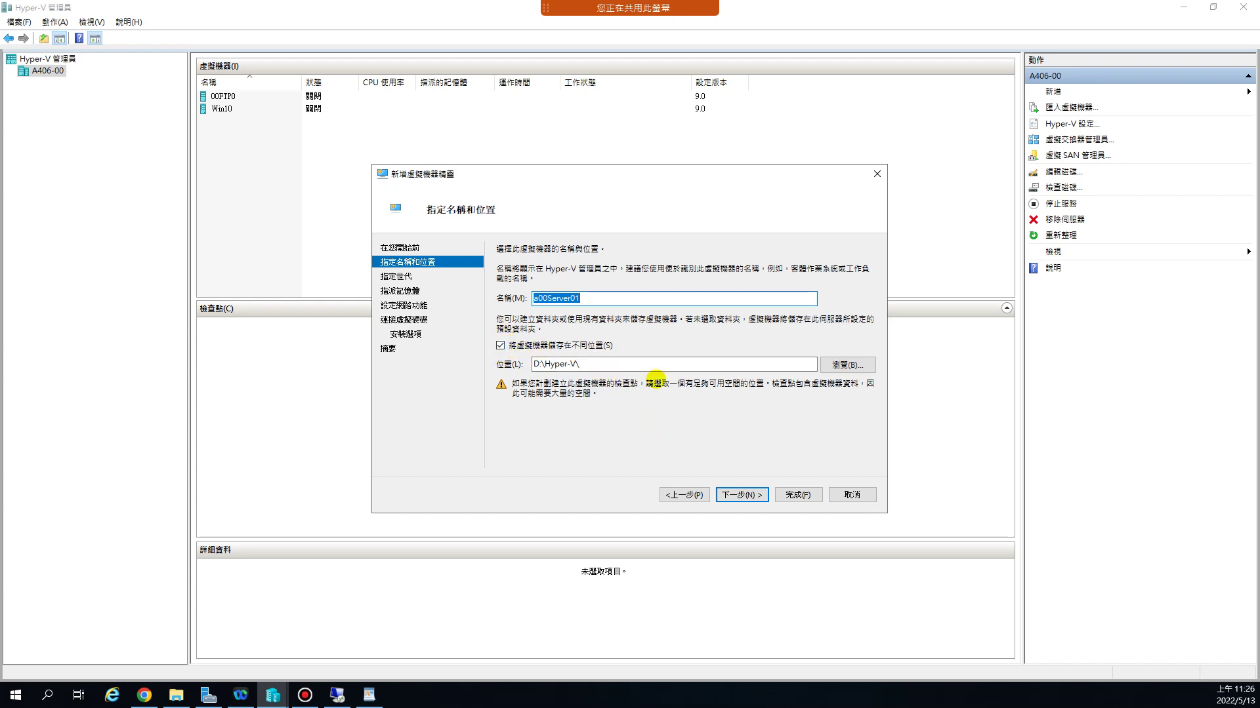
left_click(750, 499)
left_click(507, 298)
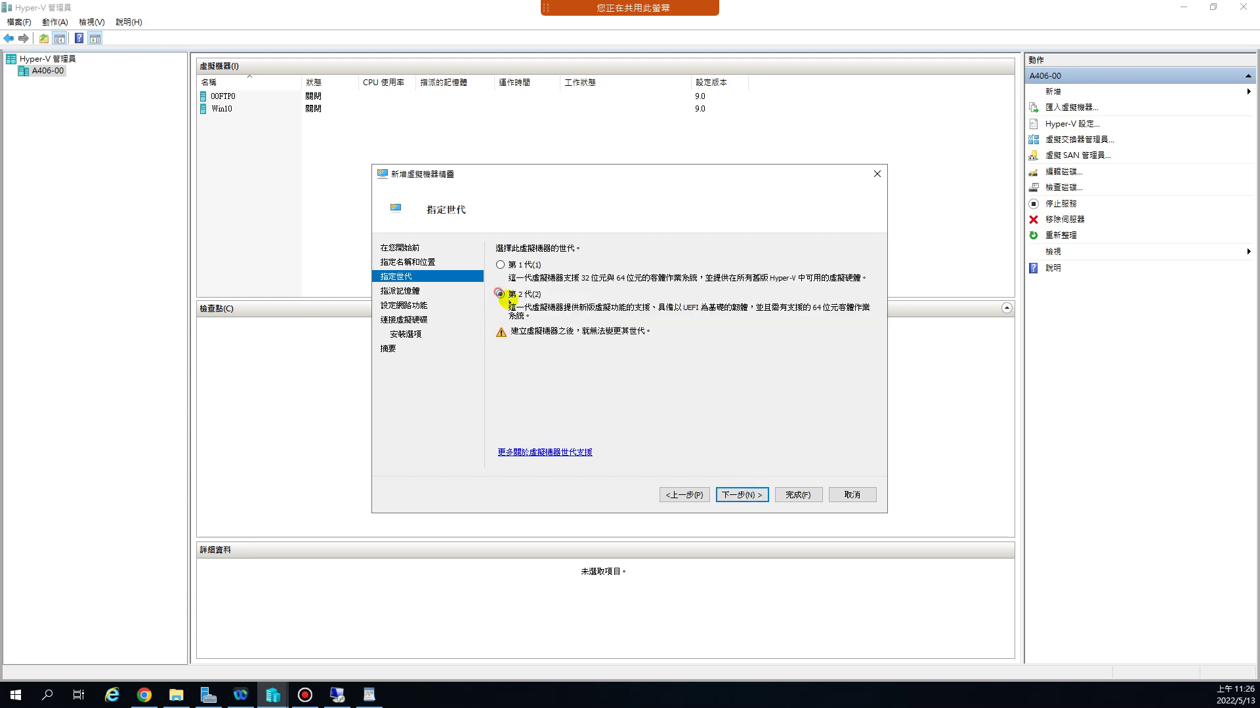
- Assign 2048 MB of startup memory to the new virtual machine and leave its network adapter unconnected
left_click(742, 495)
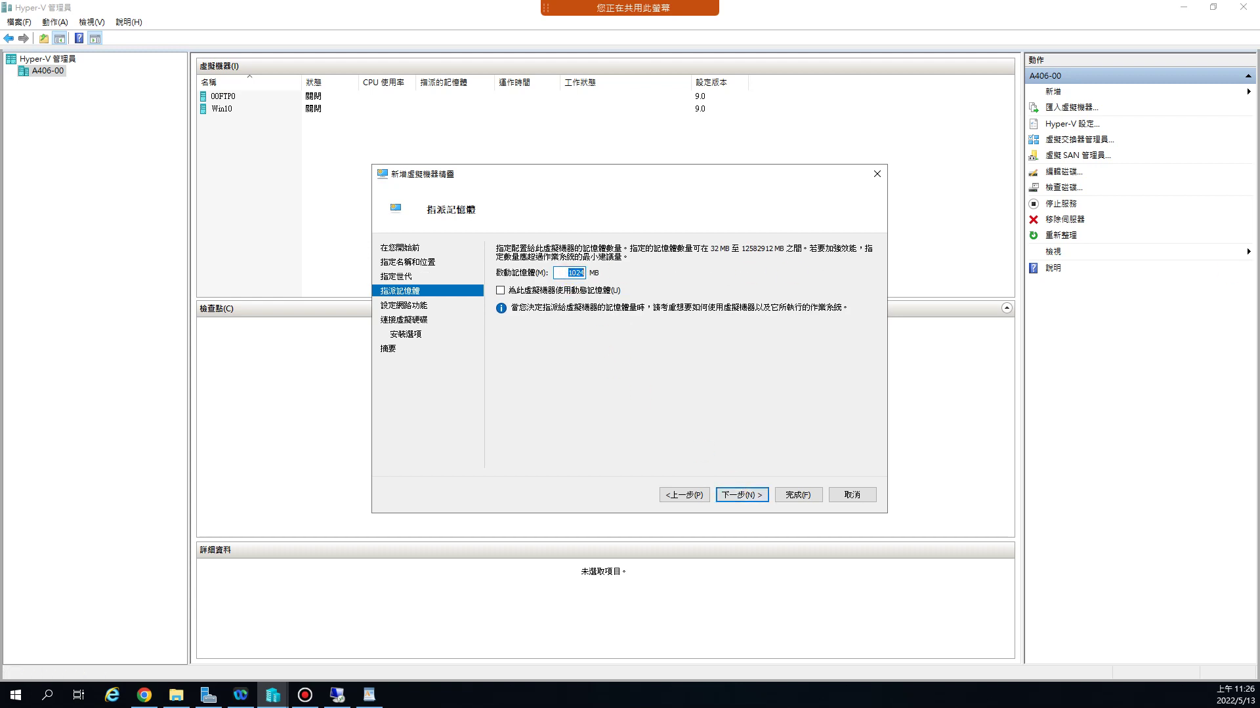
type("2048")
left_click(754, 495)
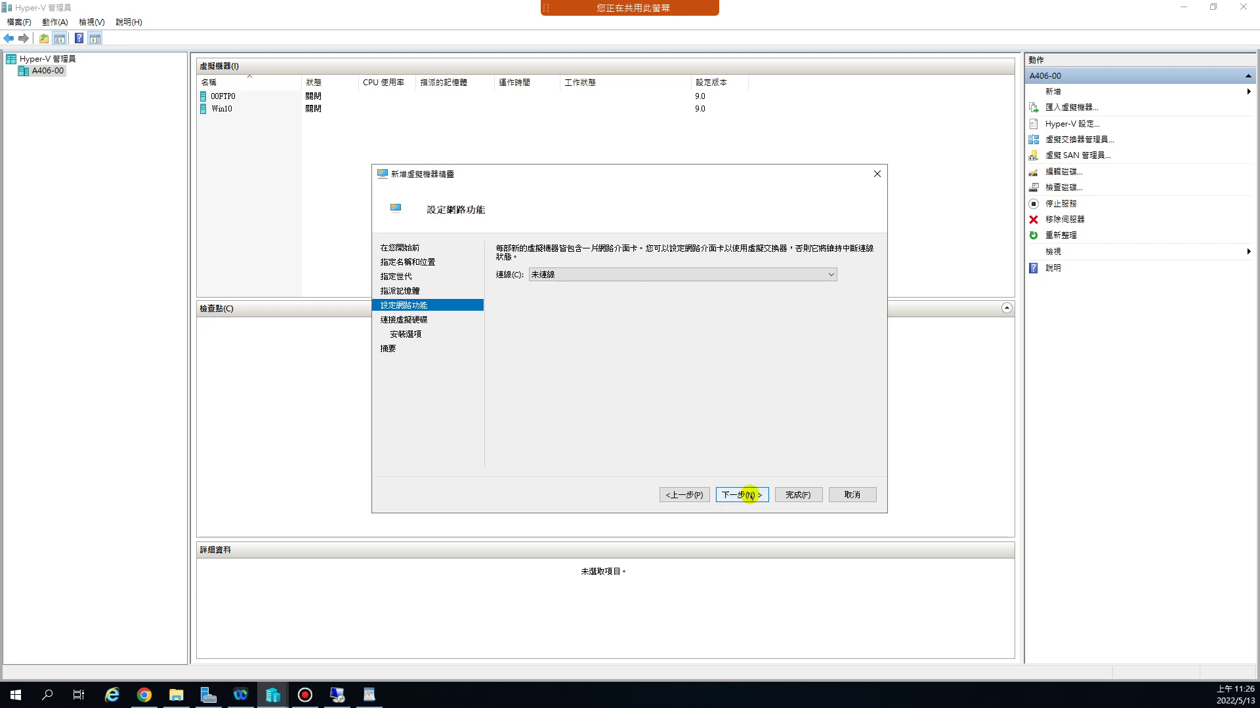
left_click(748, 494)
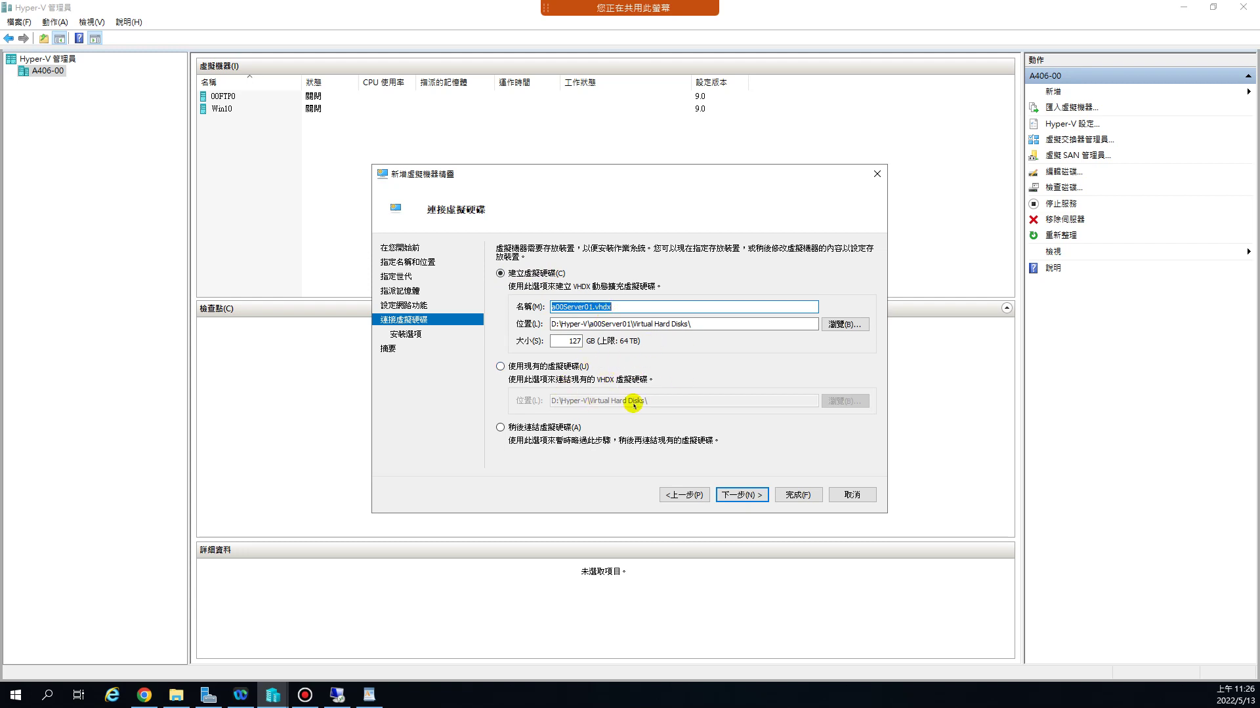
- Use the existing virtual hard disk D:\Hyper-V\a00Server01\Virtual Hard Disks\a00Server01.vhdx and finish creating the virtual machine
left_click(500, 366)
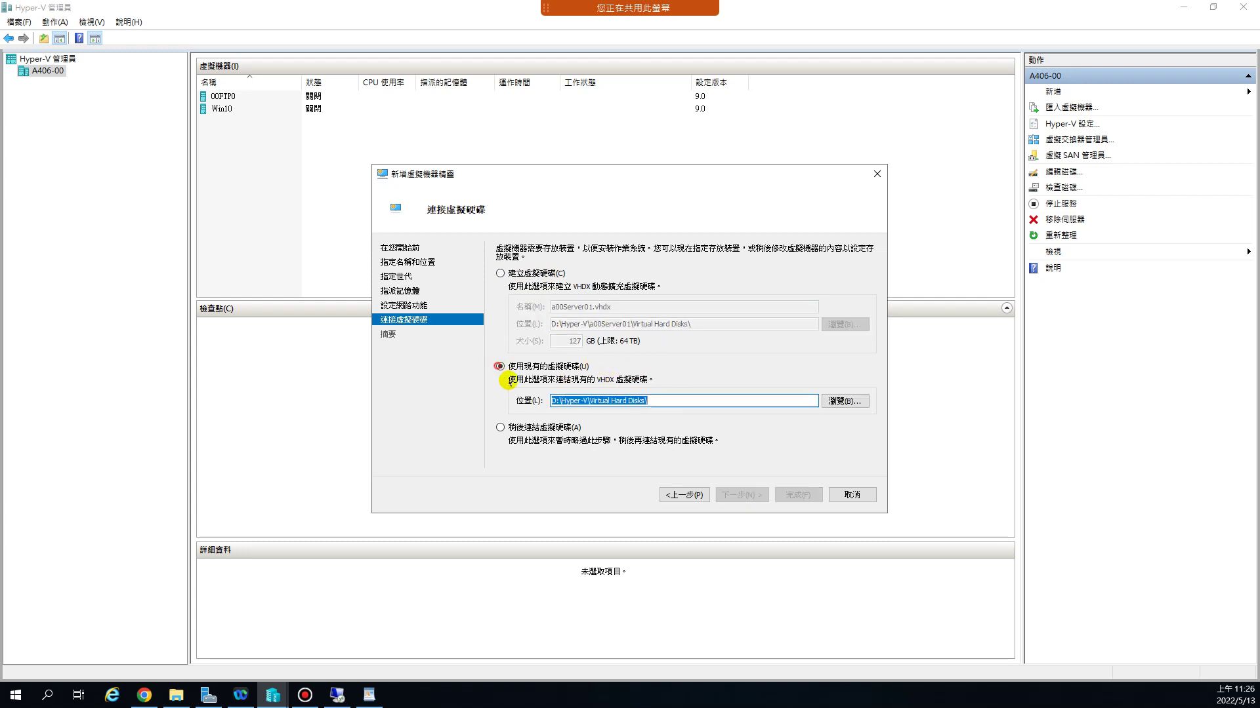
left_click(850, 401)
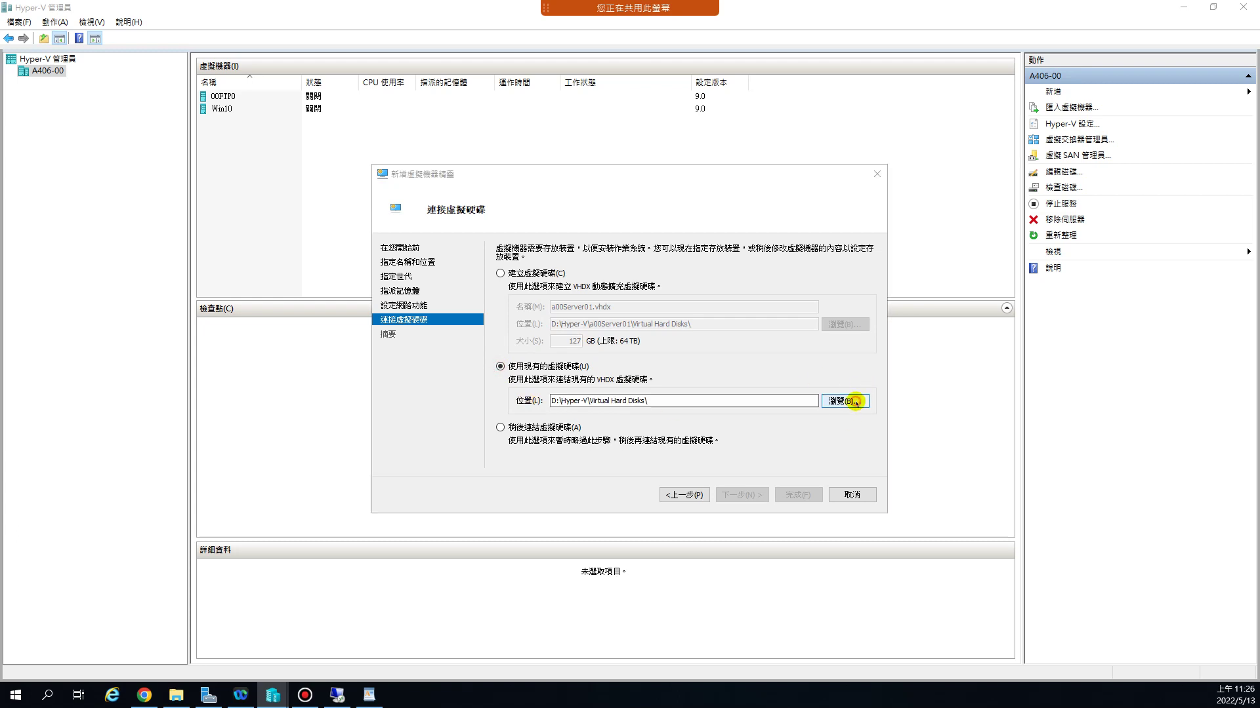
left_click(519, 275)
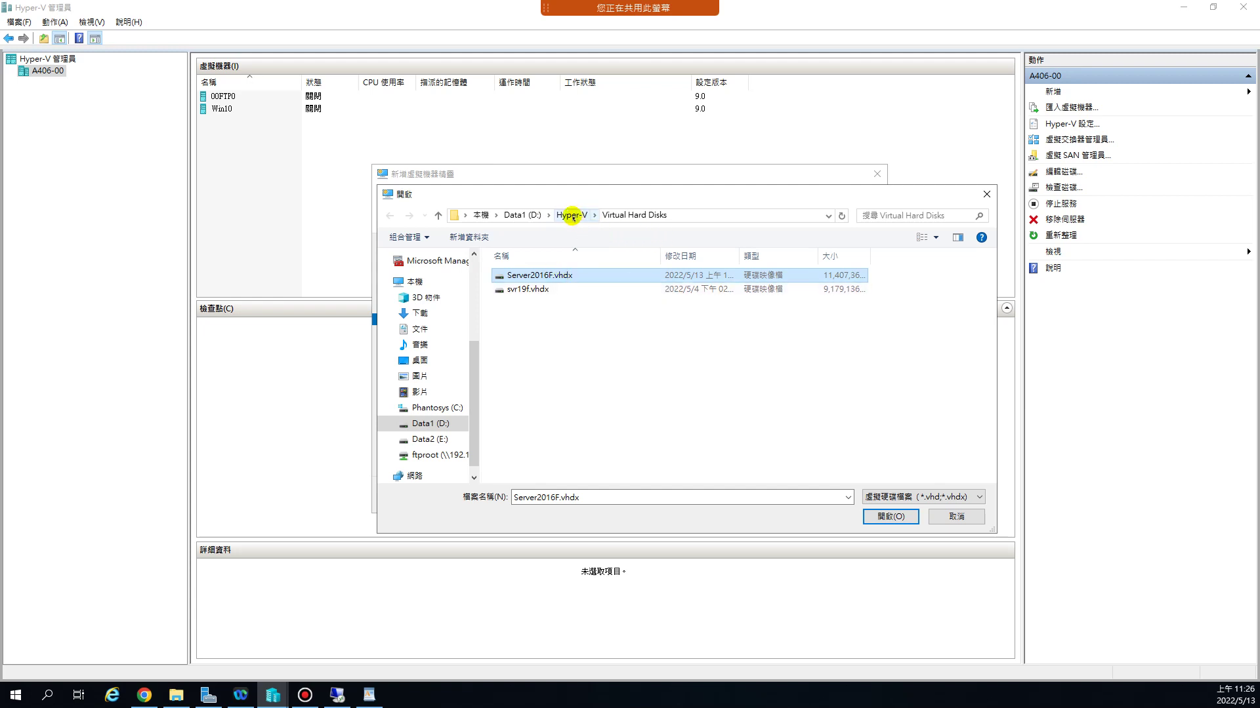
left_click(571, 215)
double_click(551, 290)
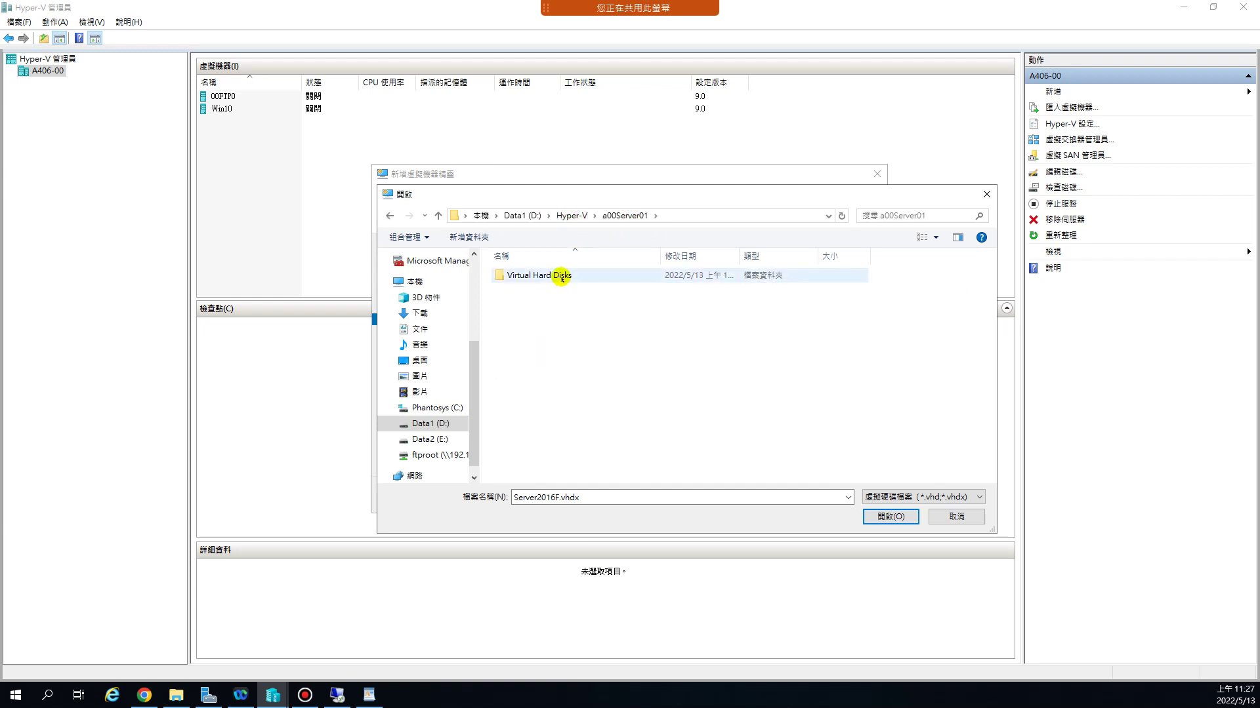
double_click(549, 275)
left_click(548, 276)
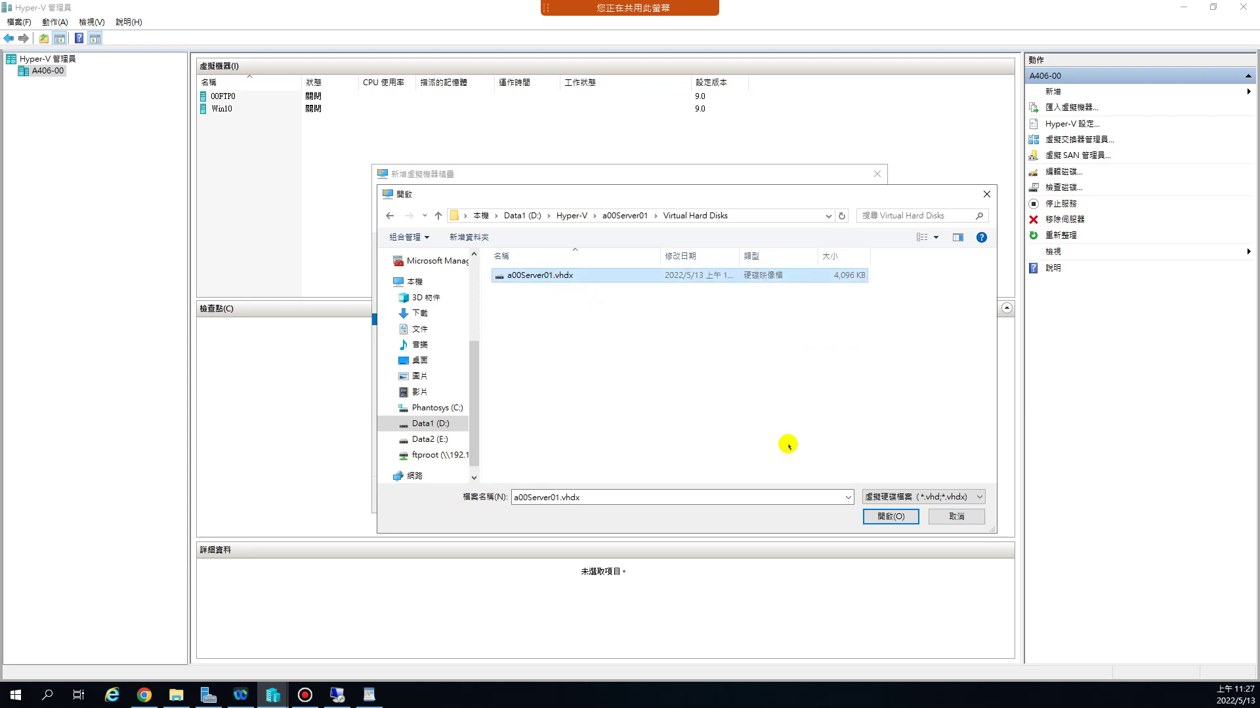
left_click(889, 517)
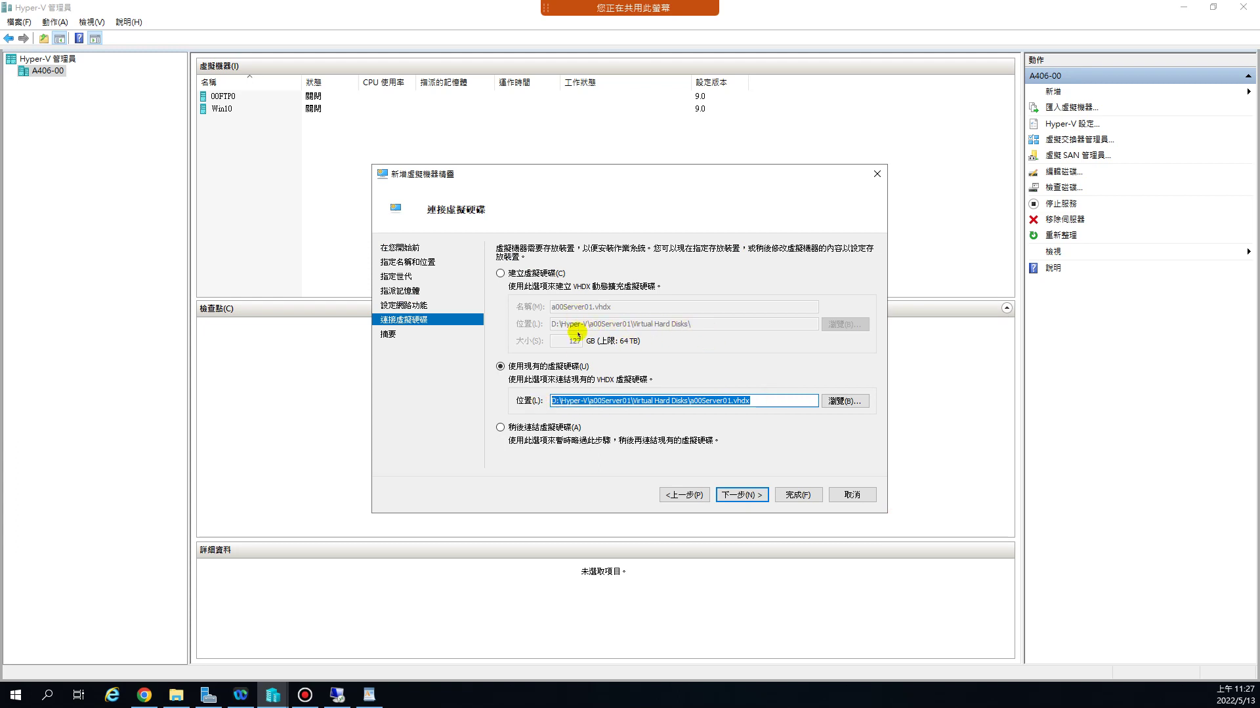
left_click(697, 401)
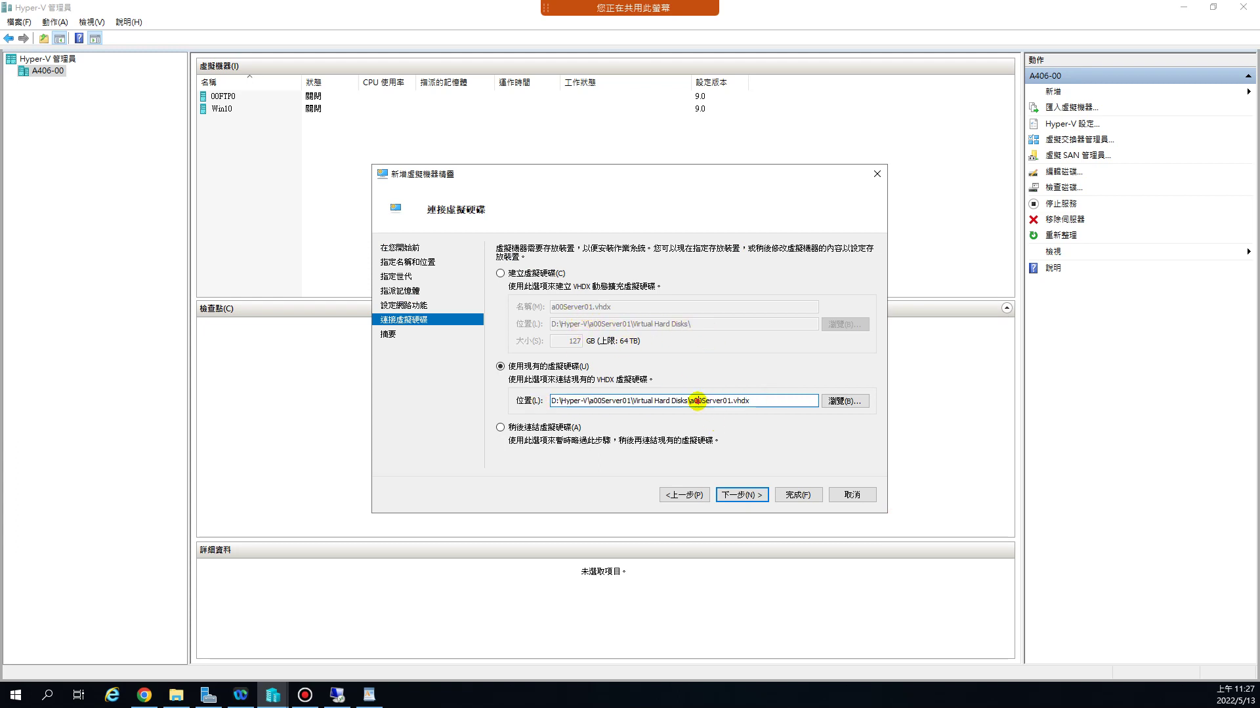
left_click_drag(691, 401, 762, 401)
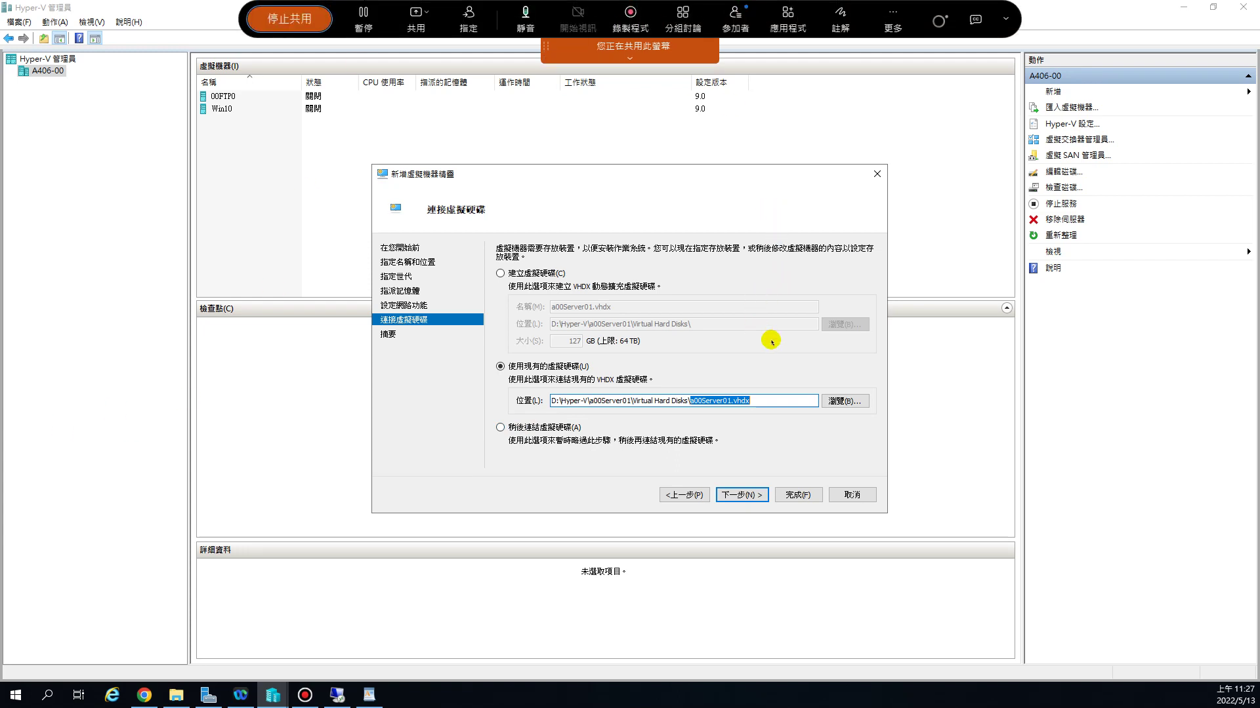
left_click(798, 495)
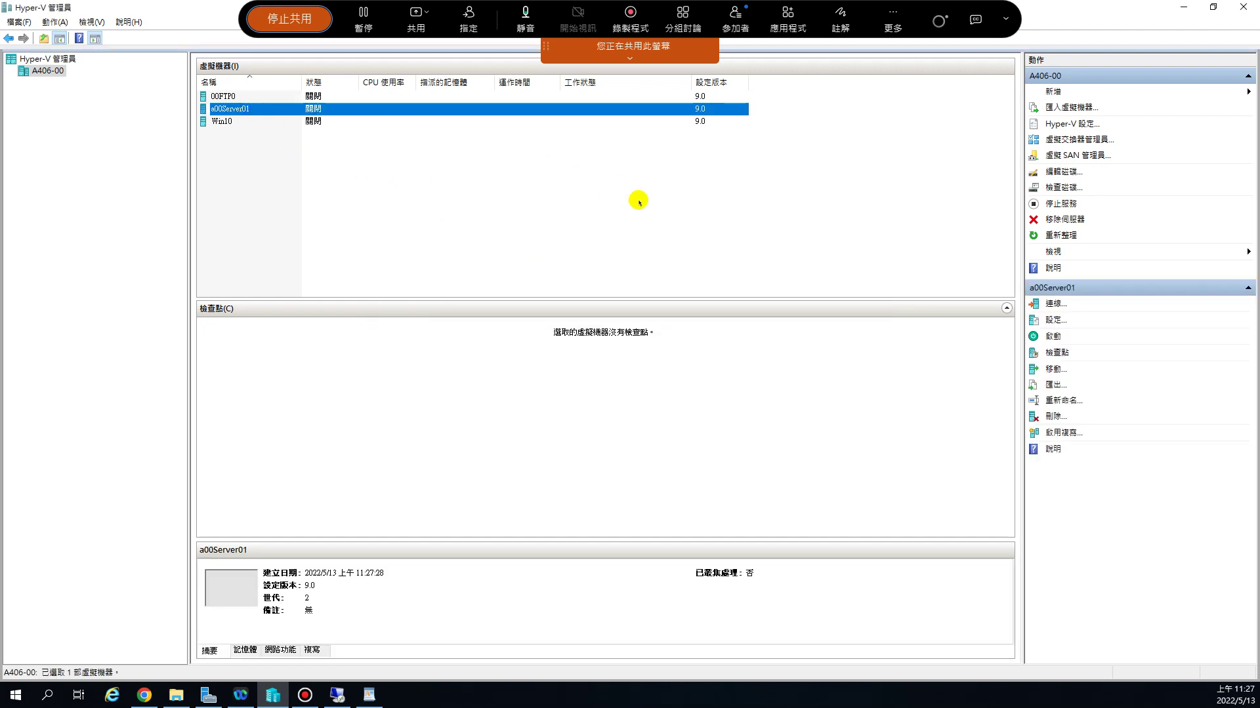
- Open a connection window for the a00Server01 virtual machine and move it clear of the sharing bar
left_click(640, 200)
left_click(243, 108)
right_click(243, 108)
left_click(284, 116)
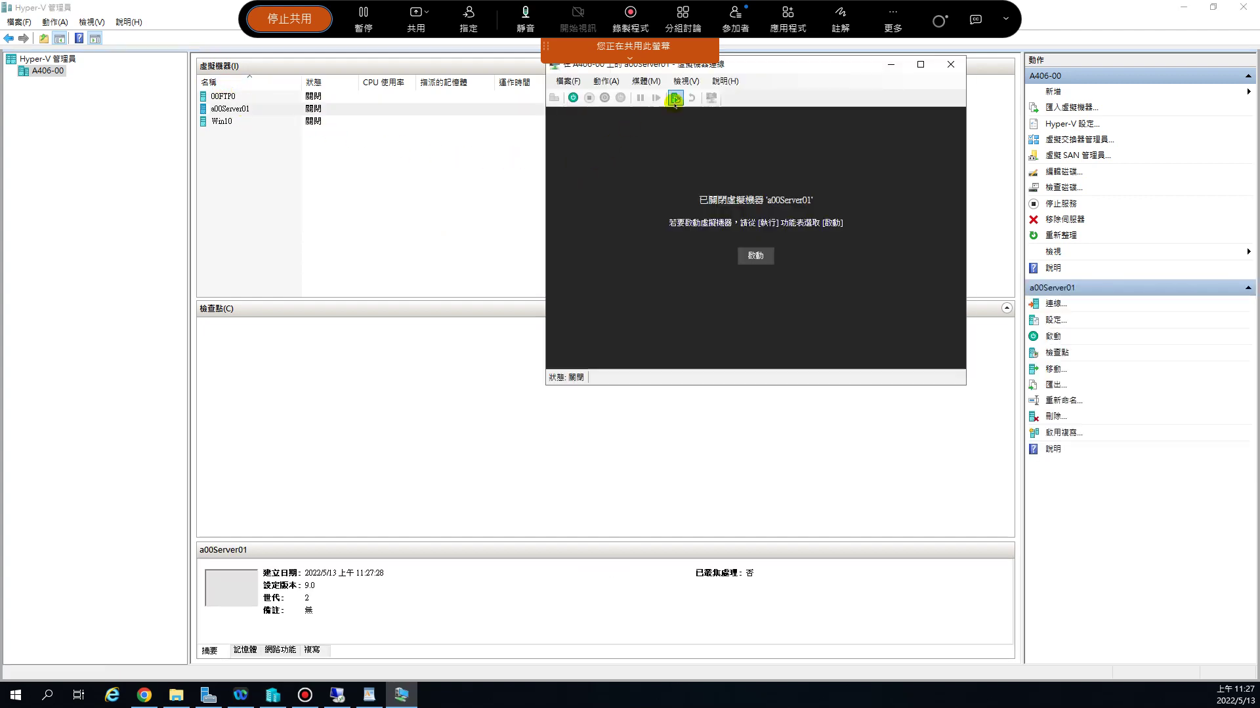
left_click_drag(747, 66, 254, 190)
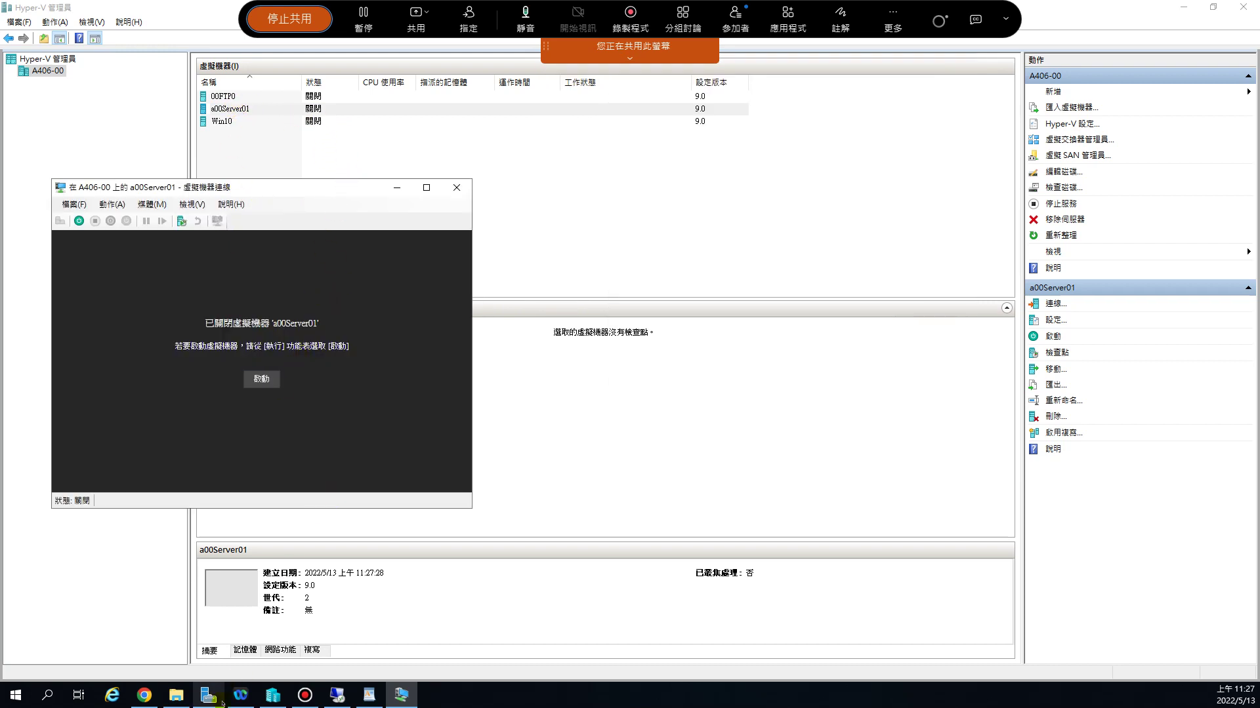
- Switch to File Explorer, open D:\Hyper-V\a00Server01\Virtual Hard Disks and place its window beside the virtual machine connection
left_click(189, 696)
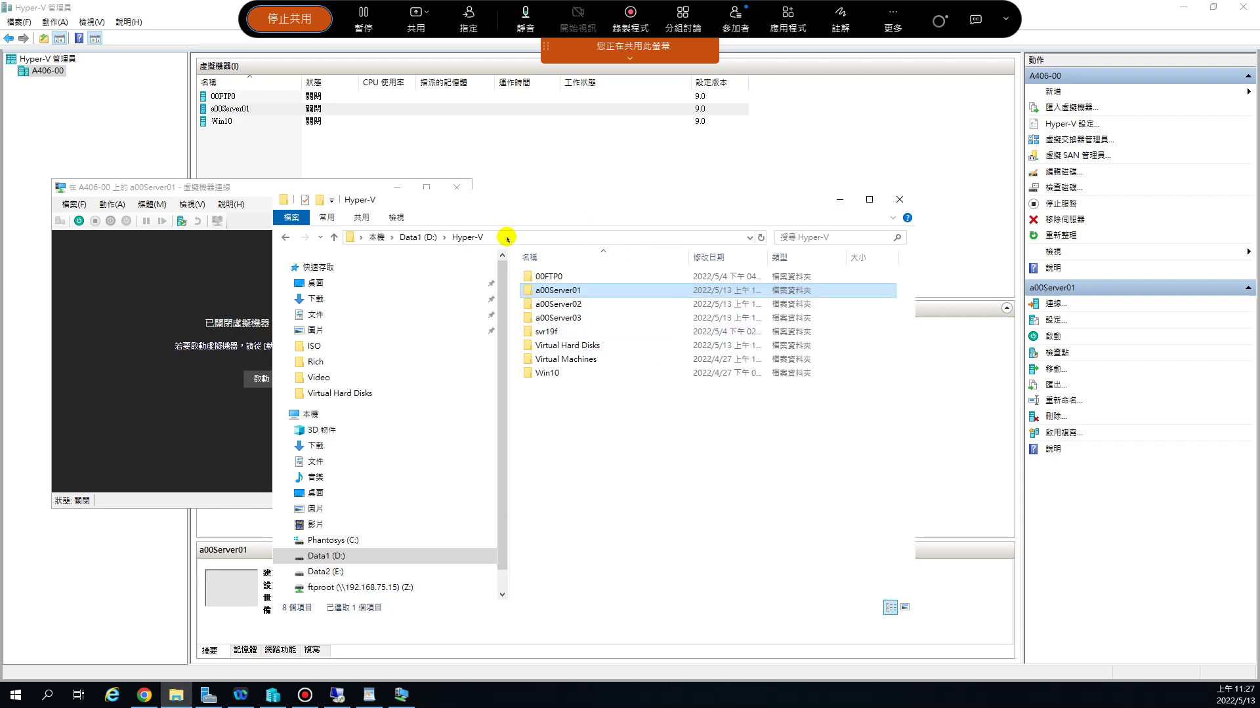
double_click(561, 290)
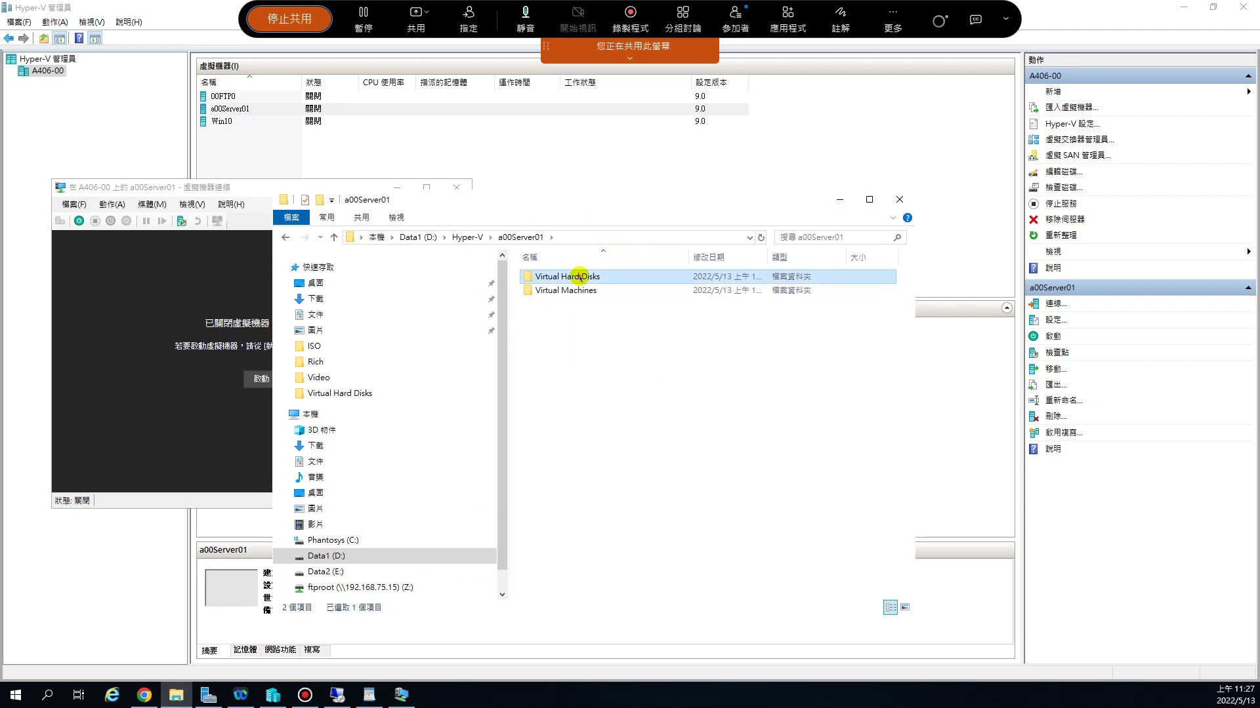
double_click(577, 276)
left_click_drag(921, 326, 1023, 328)
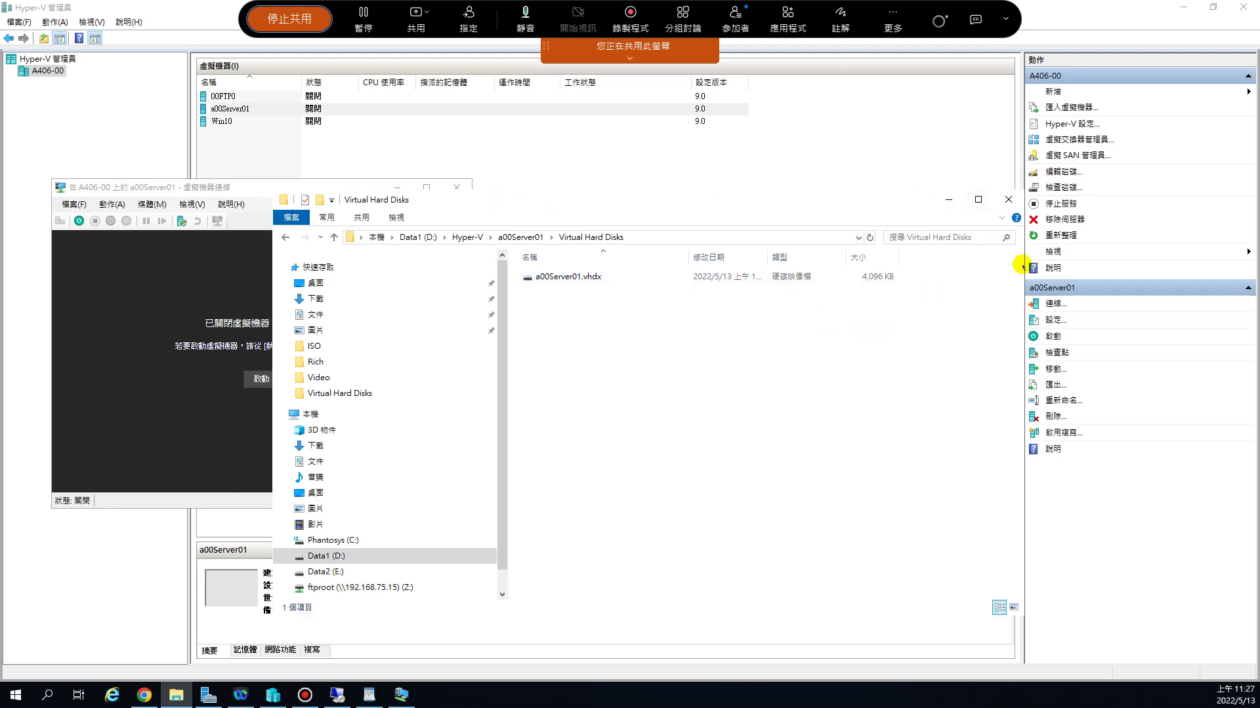
left_click_drag(1025, 266, 926, 267)
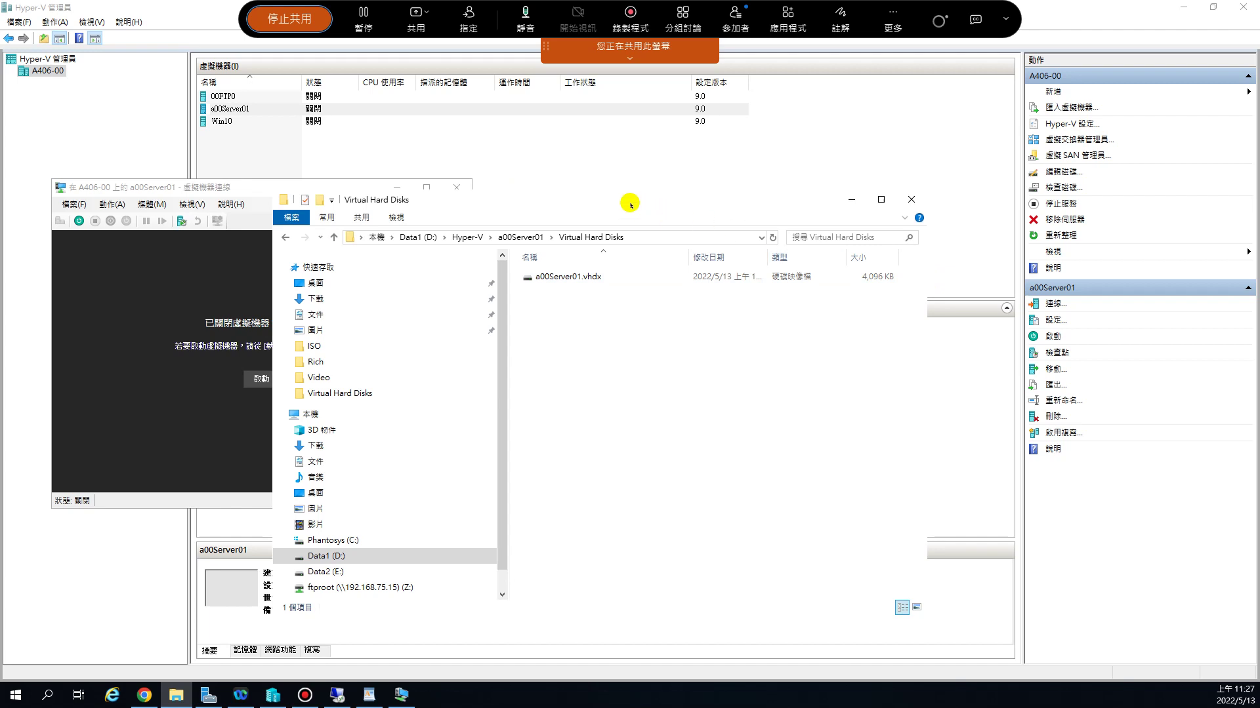
left_click_drag(608, 198, 831, 232)
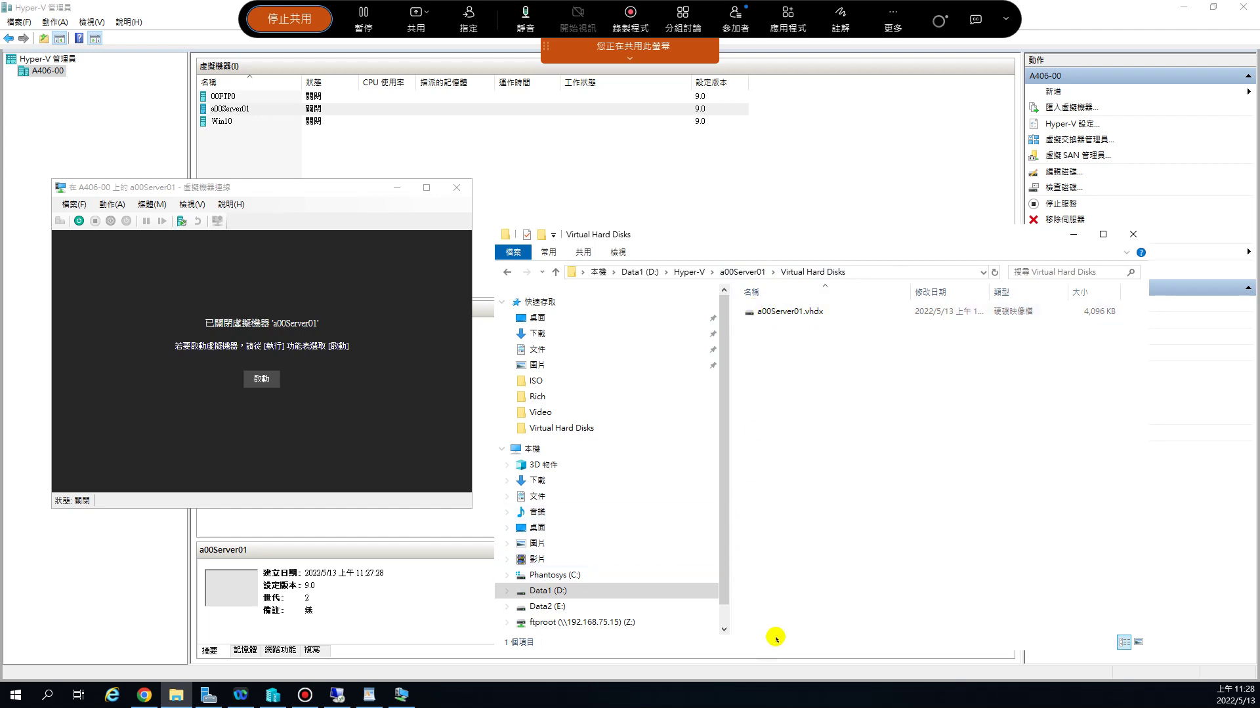
- Open D:\Hyper-V\Virtual Hard Disks in a second File Explorer window and arrange both windows so their disk files show
key("super+e")
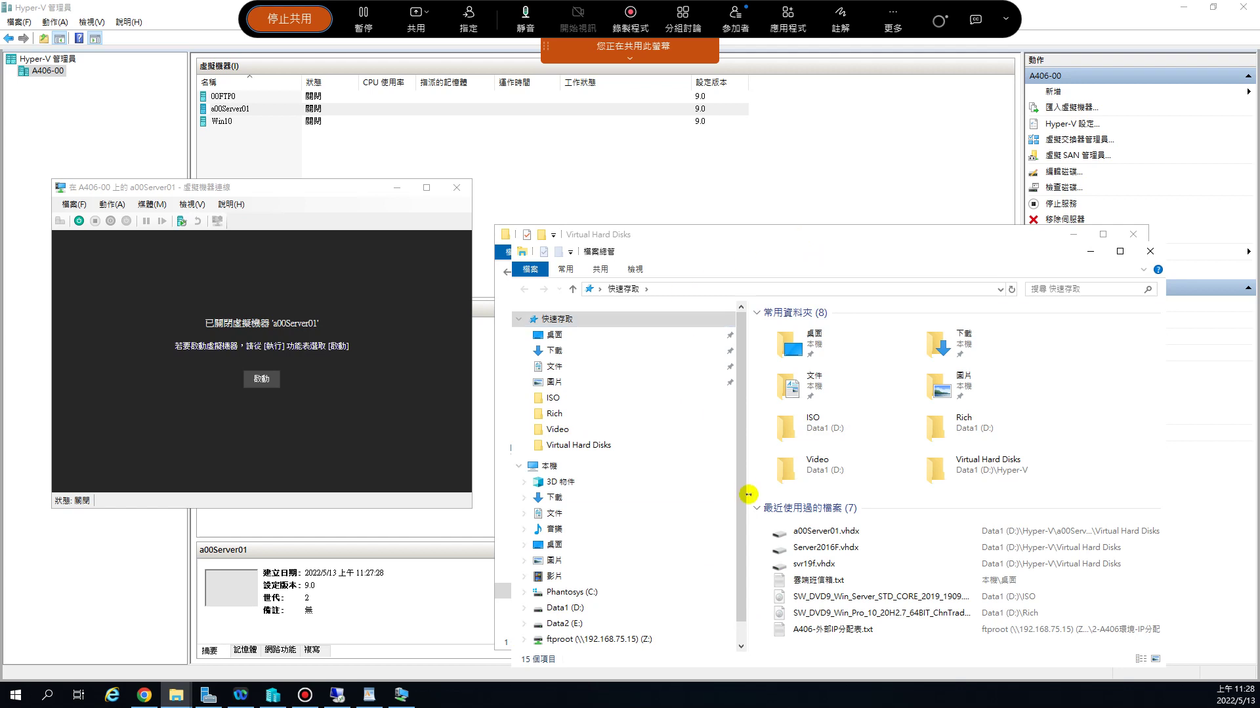
scroll(590, 525, "down", 1)
left_click(599, 583)
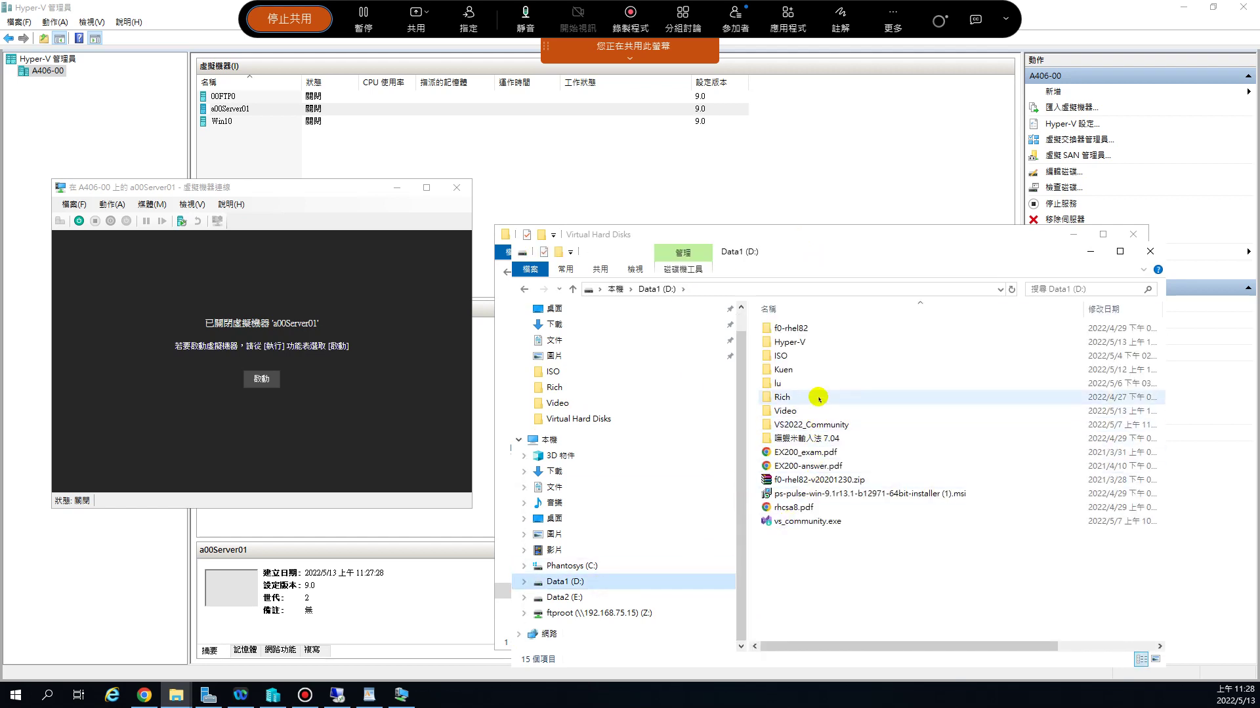
double_click(803, 344)
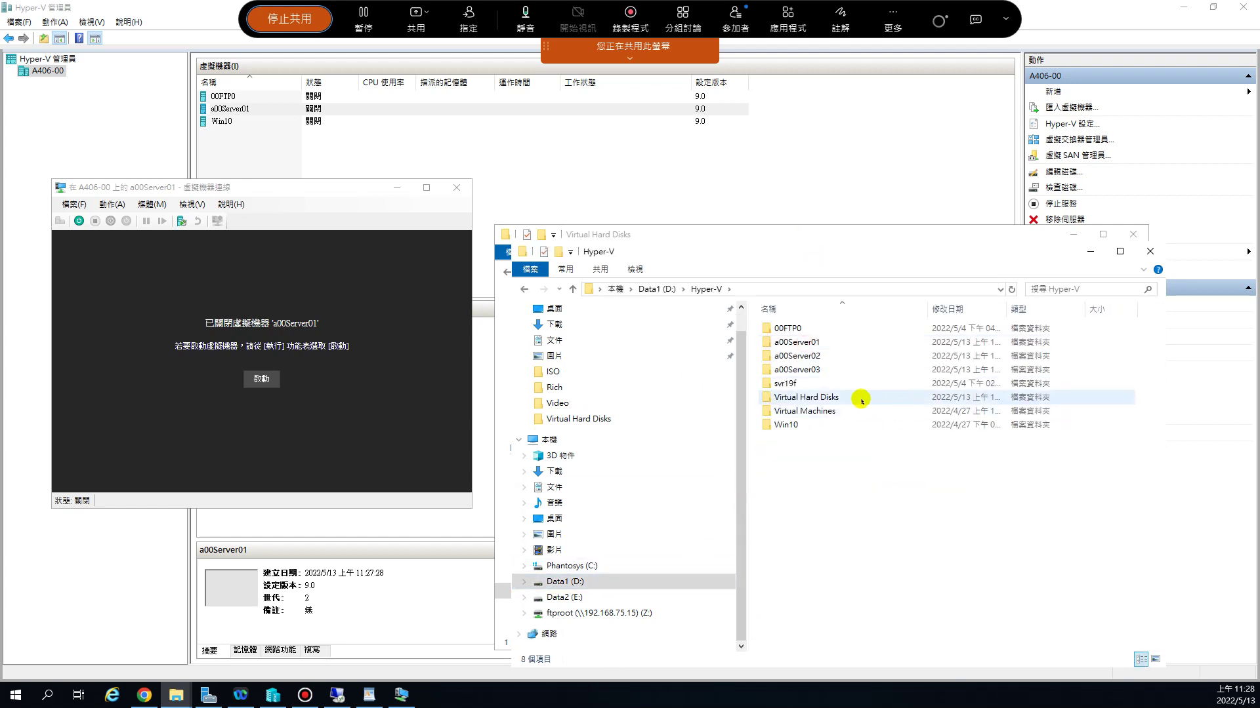
double_click(856, 397)
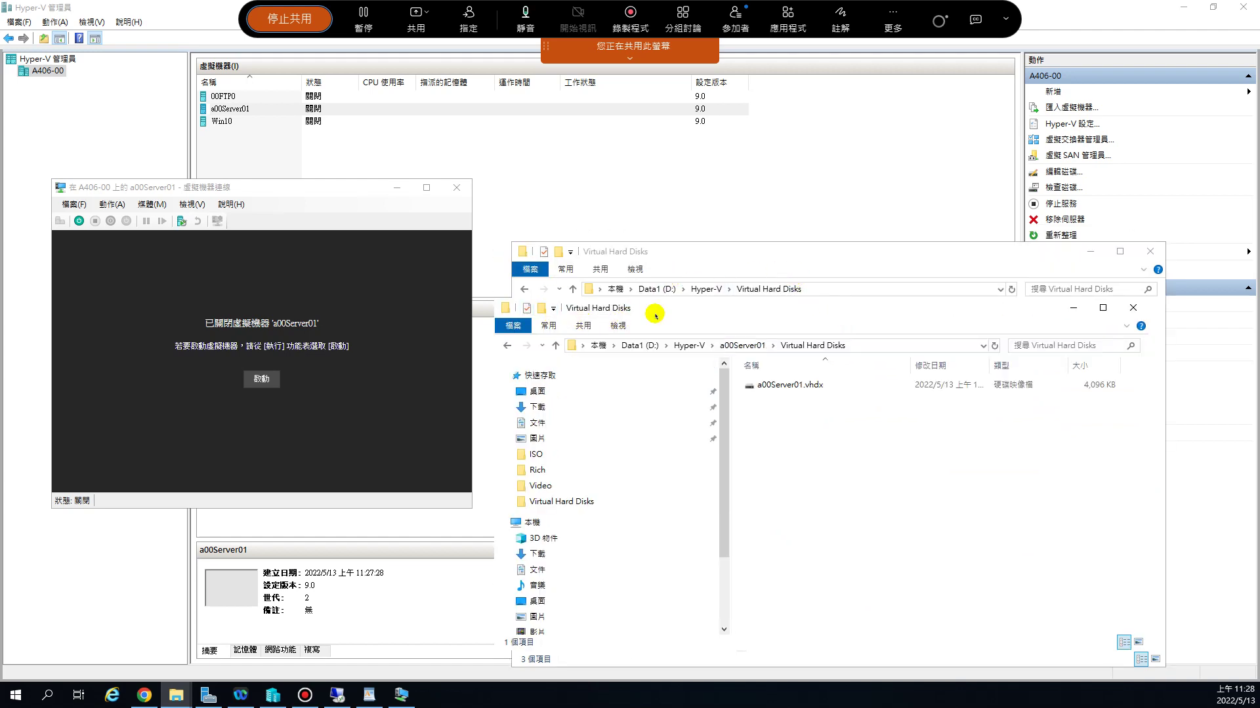
left_click_drag(671, 310, 681, 412)
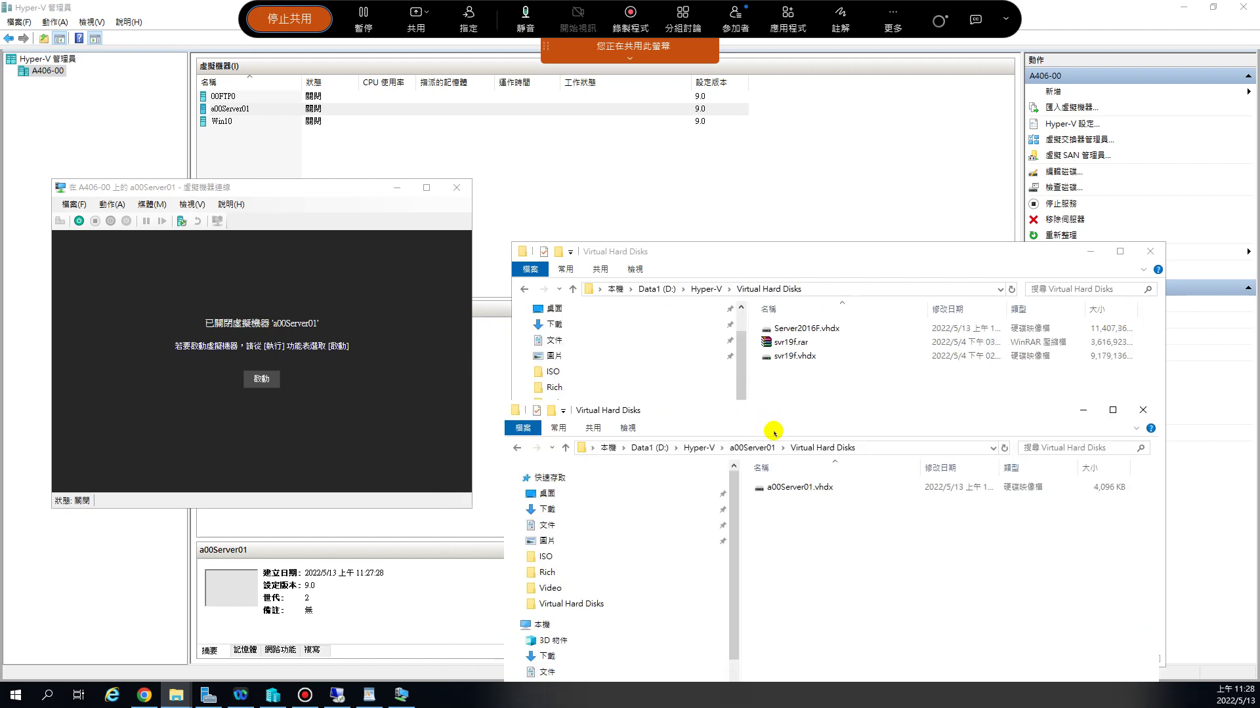
left_click(816, 487)
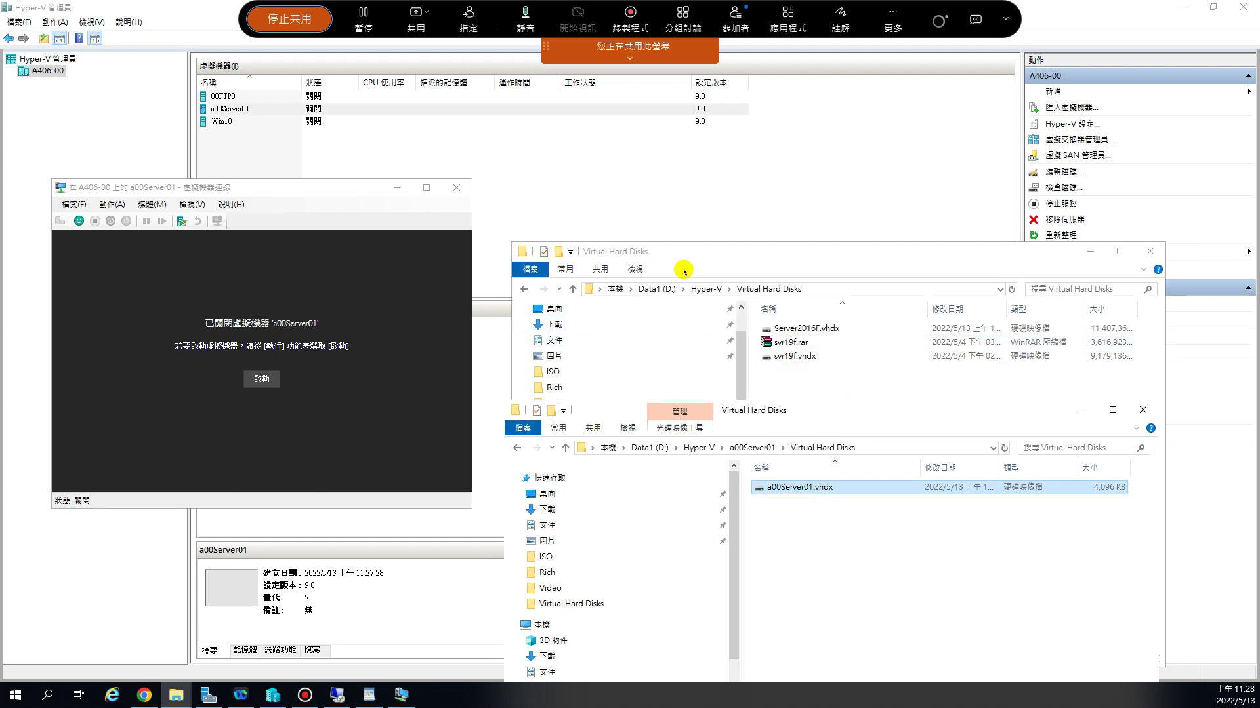
- Change the second File Explorer window to D:\Hyper-V\a00Server01\Virtual Hard Disks and move it slightly upward
left_click(683, 271)
left_click(523, 288)
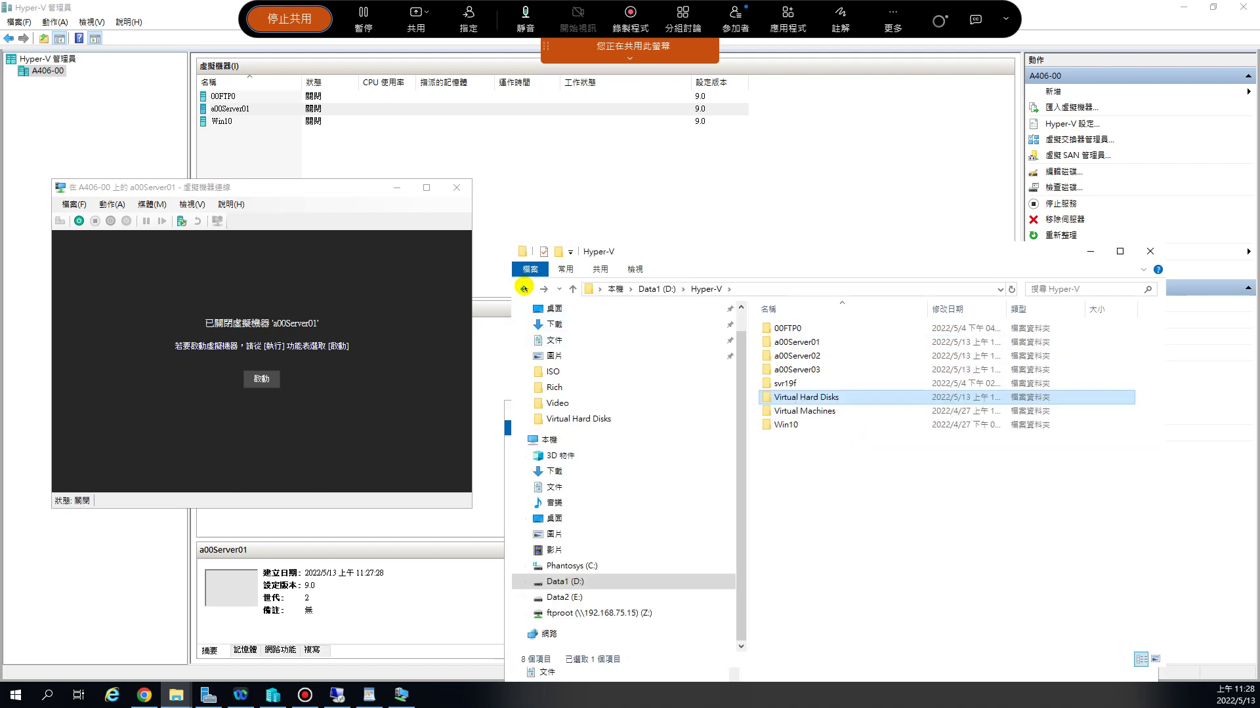
left_click(523, 288)
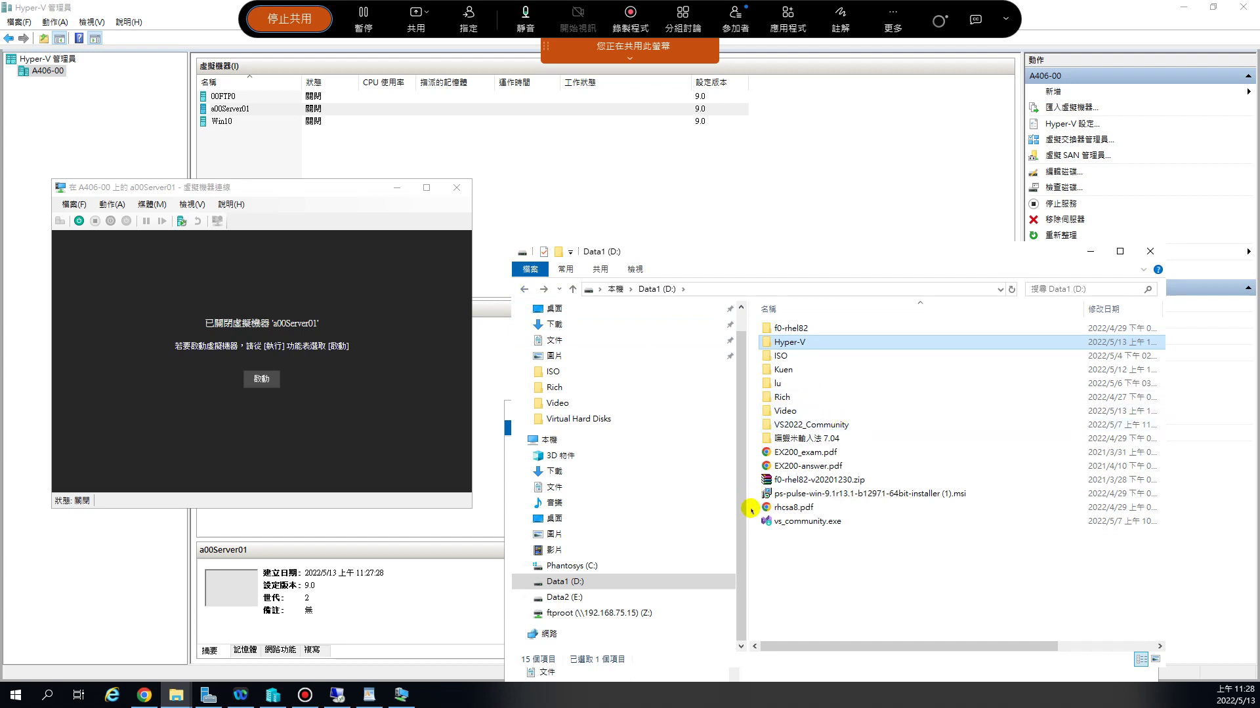
double_click(795, 342)
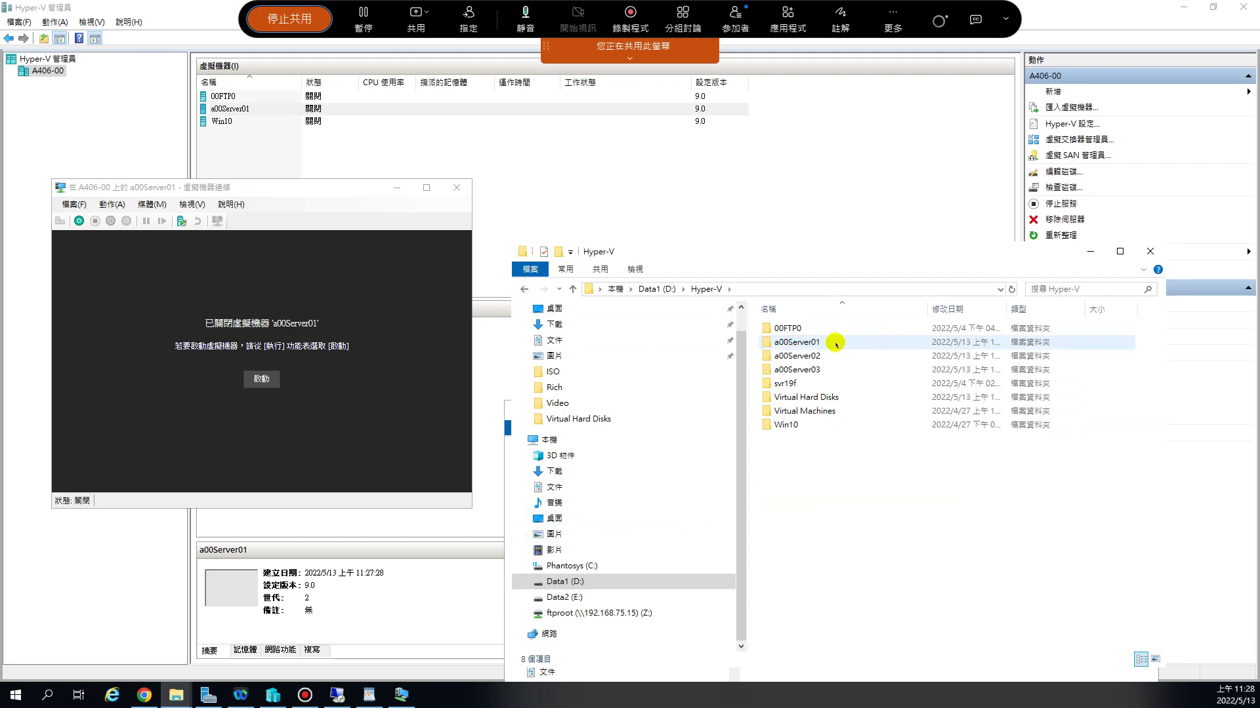
double_click(833, 341)
double_click(844, 328)
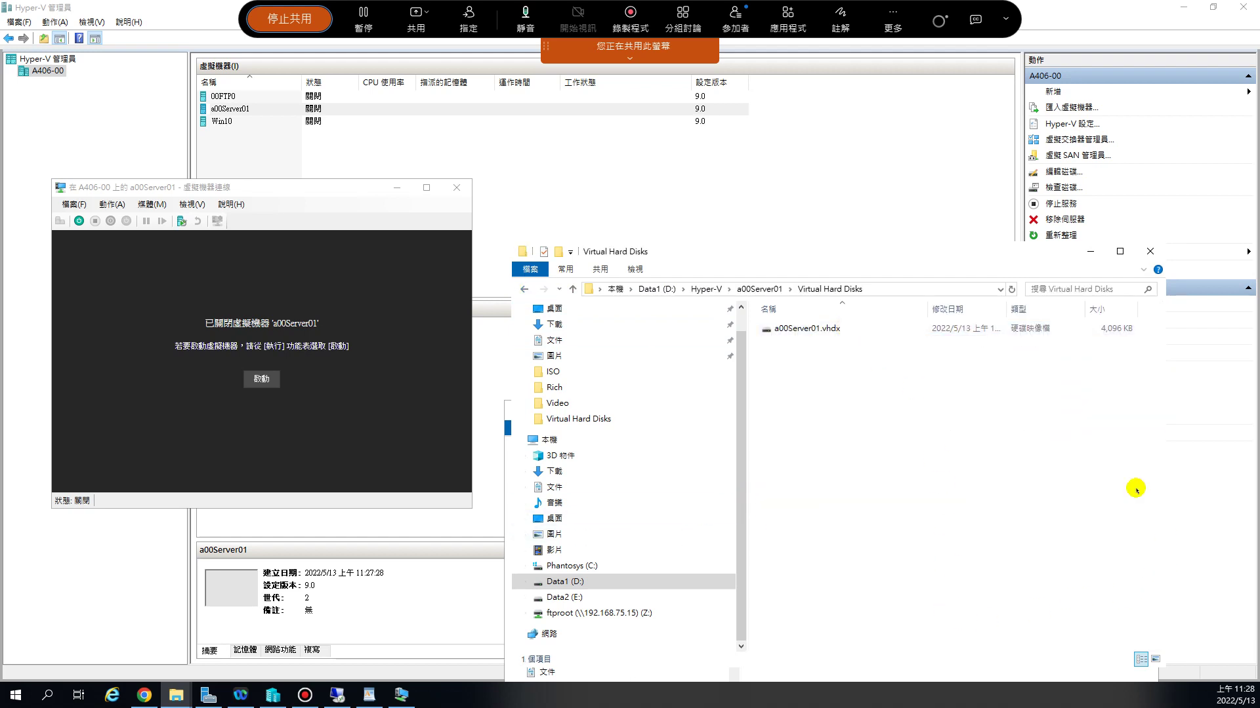
left_click_drag(999, 242, 985, 208)
key("ctrl+n")
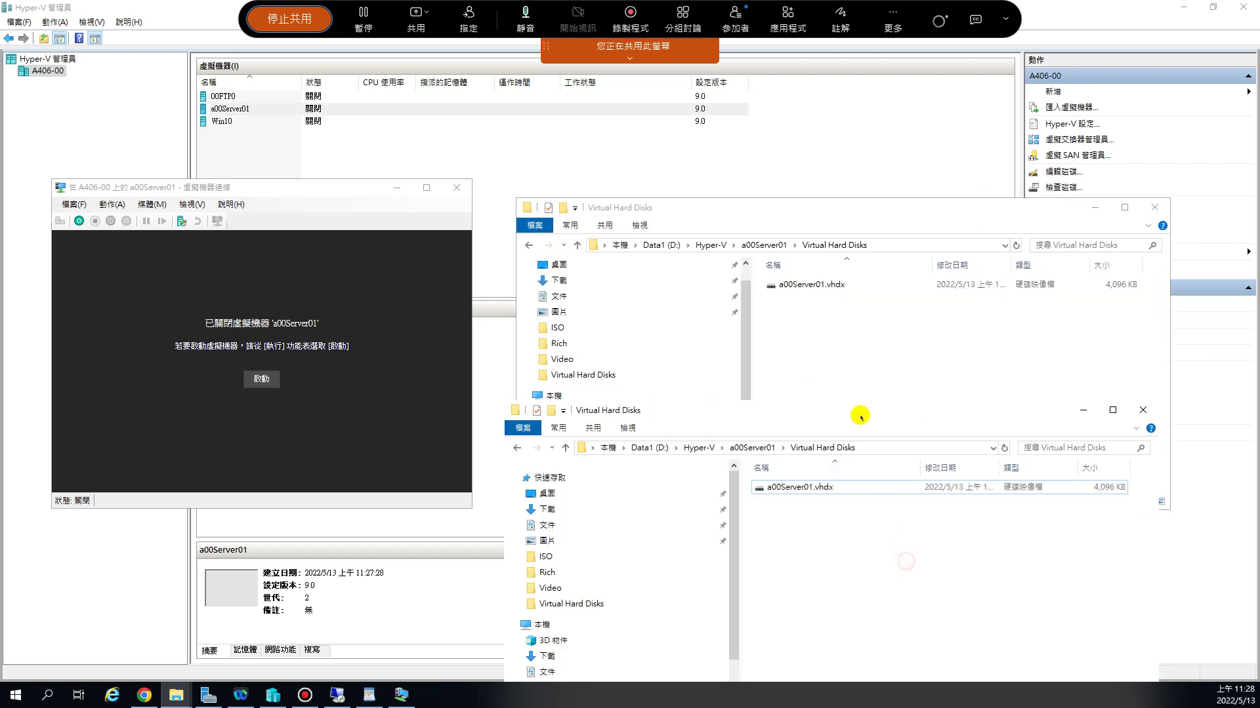
- Change the first File Explorer window to D:\Hyper-V\Virtual Hard Disks and compare Server2016F.vhdx with a00Server01.vhdx in the other window
left_click_drag(815, 415, 840, 322)
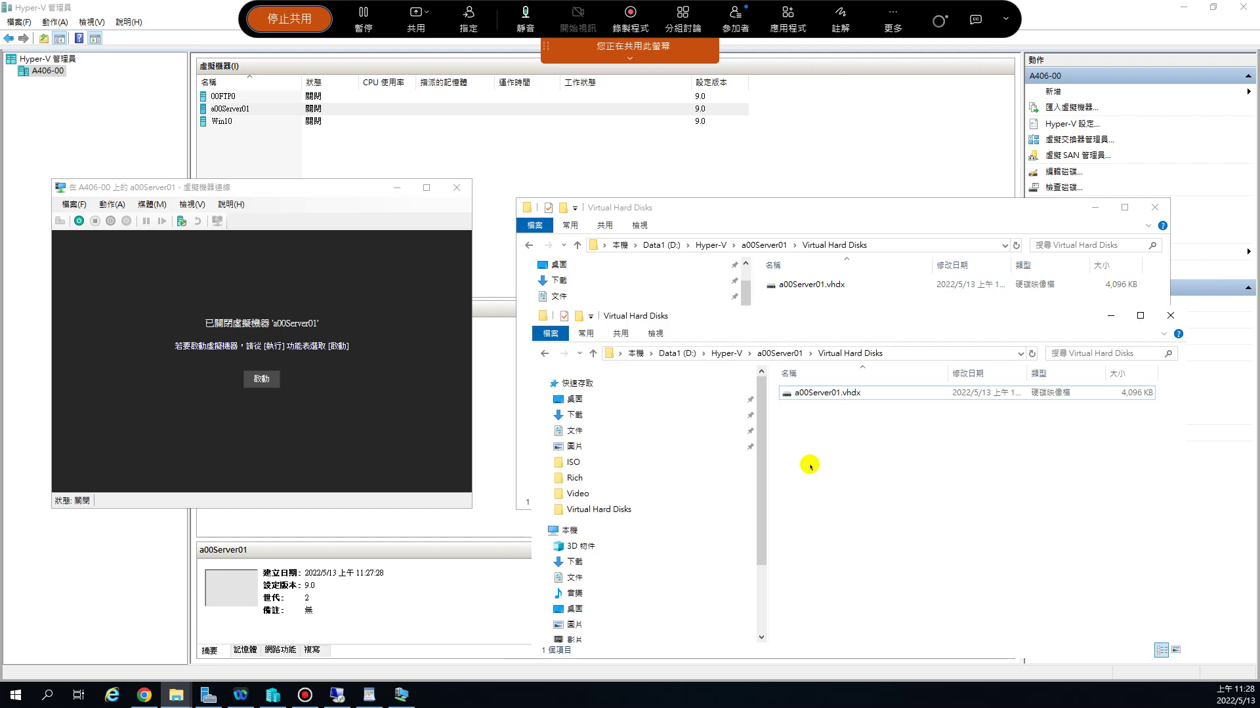
left_click(817, 397)
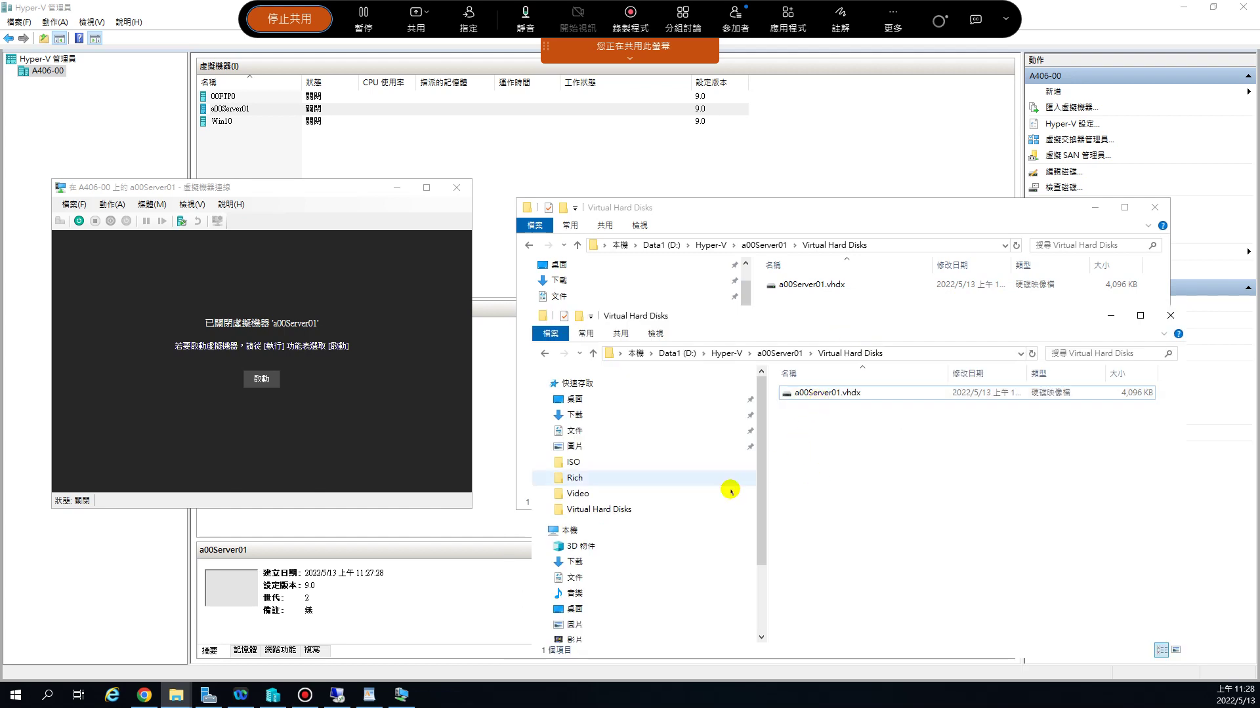
left_click(740, 353)
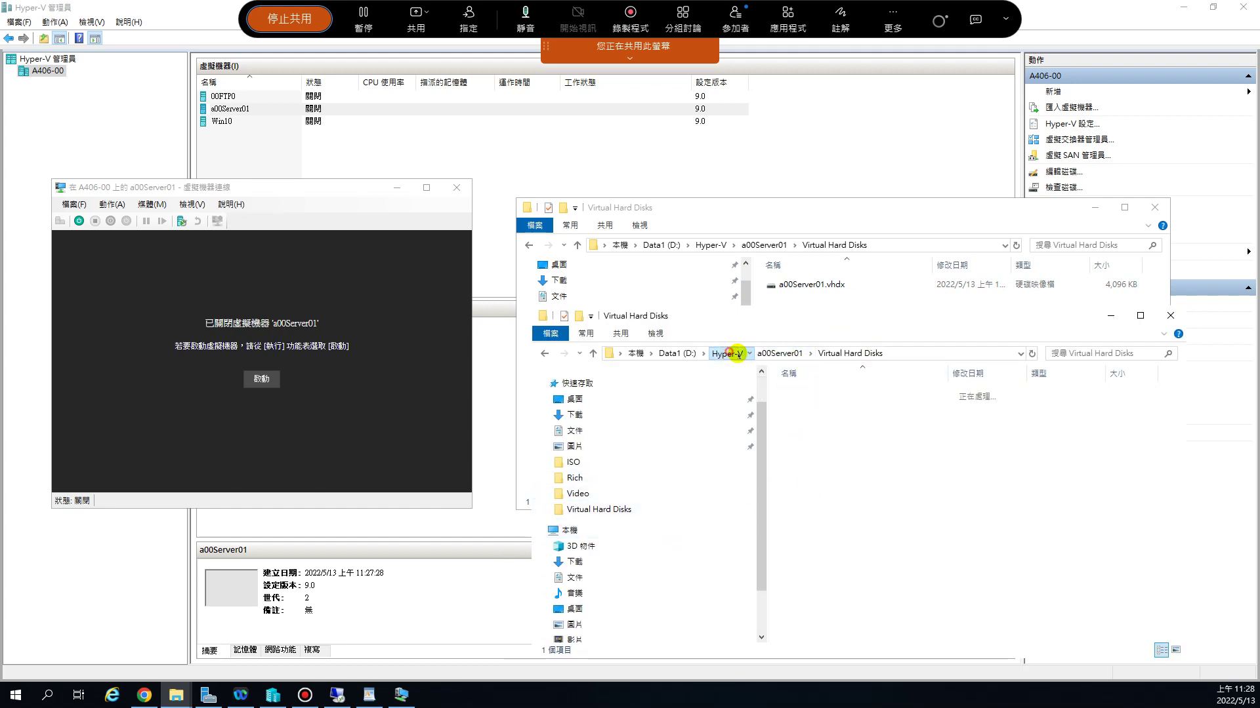
double_click(825, 458)
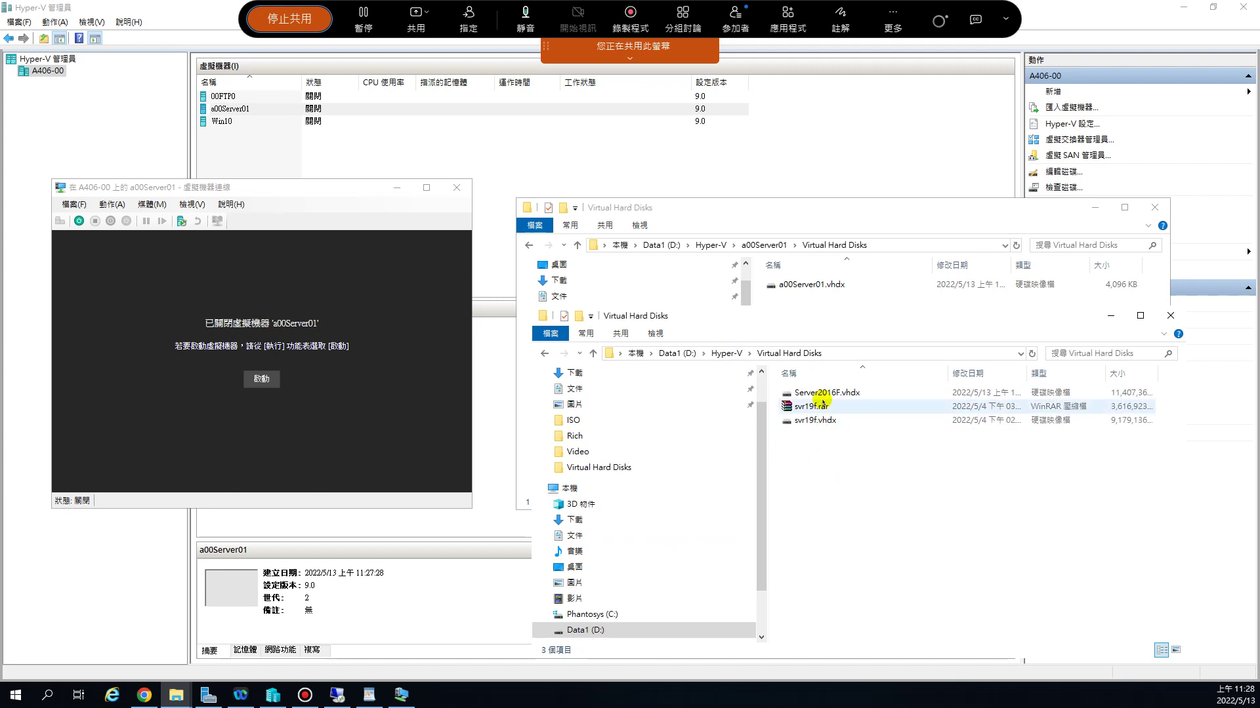
left_click(824, 394)
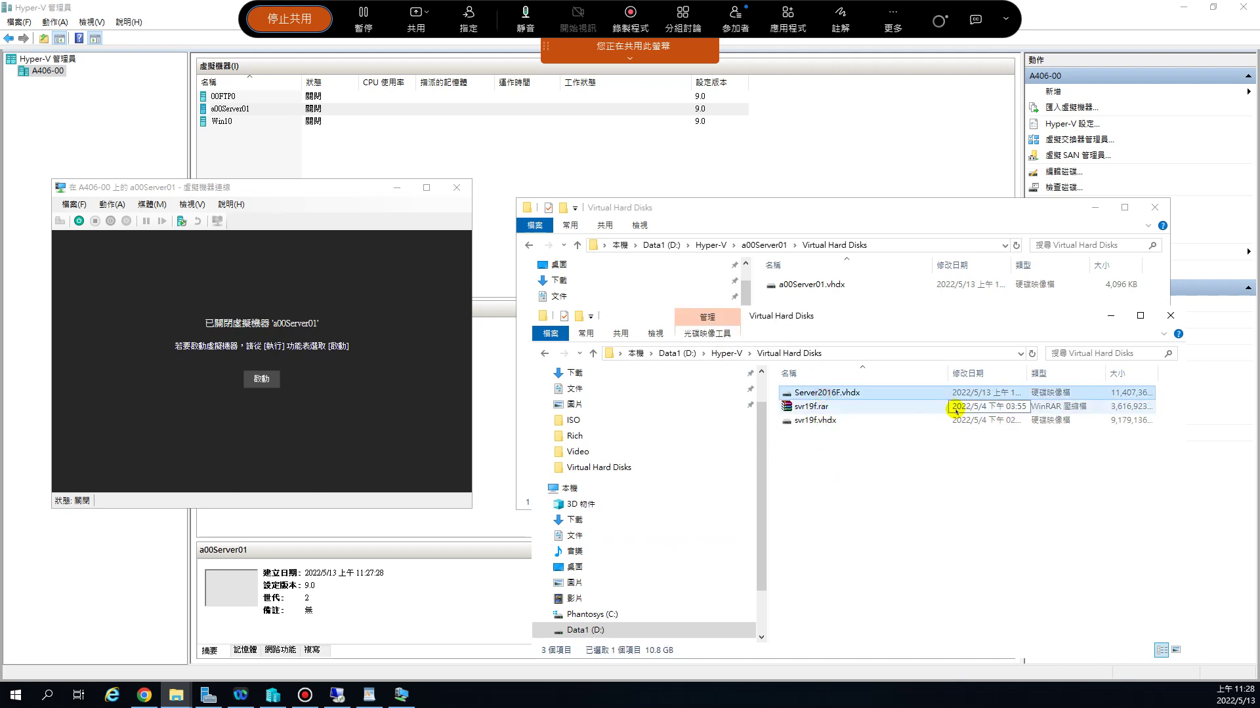
left_click(855, 289)
left_click_drag(855, 290, 902, 605)
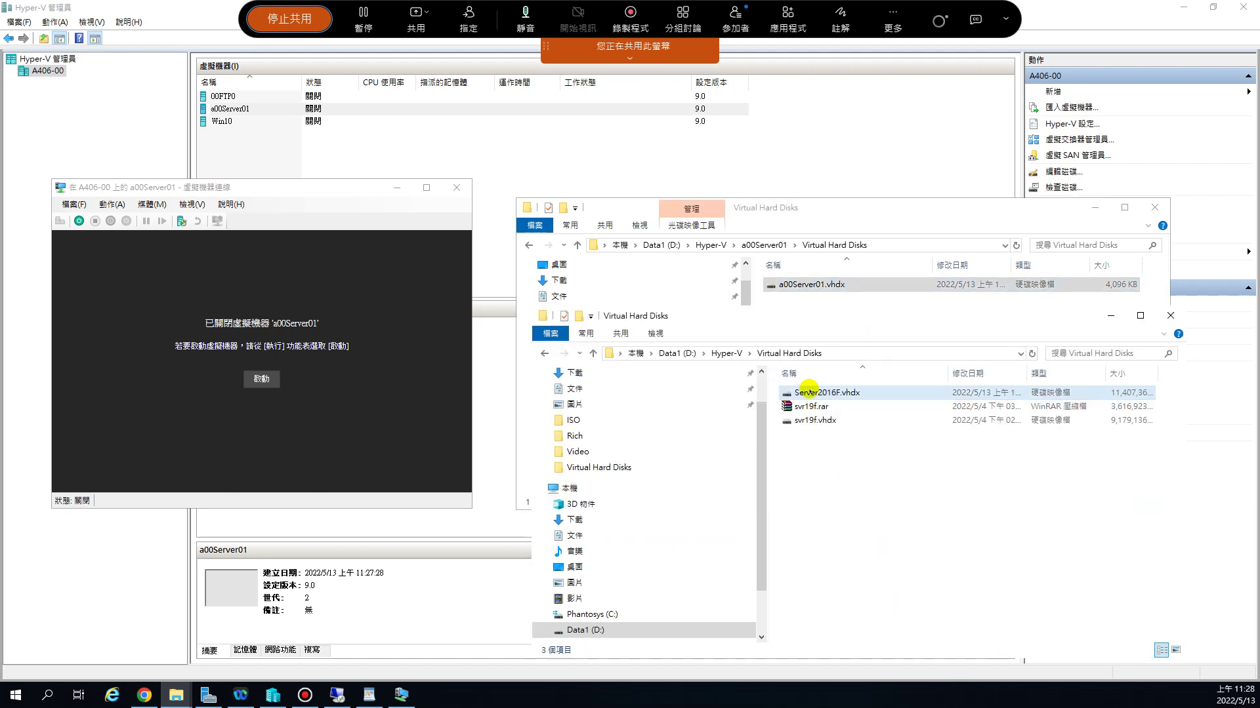